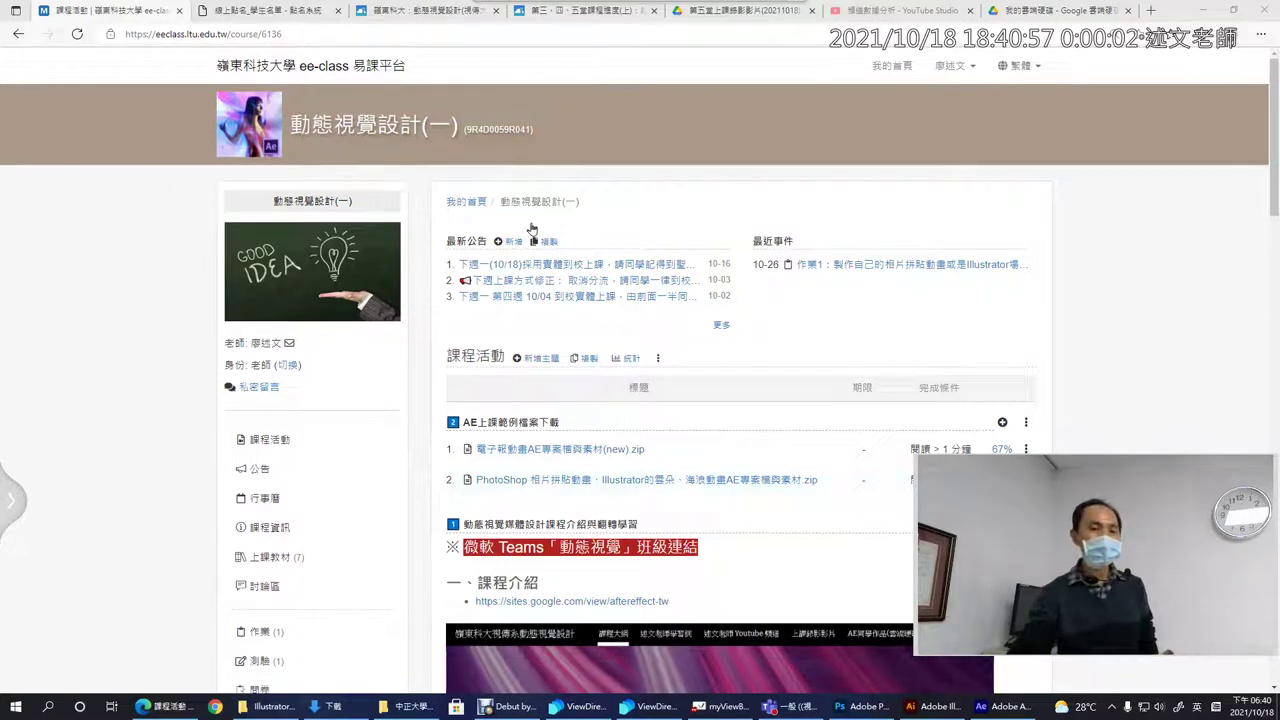
- Show the 動態視覺設計 group's 訊息 feed and open the post's lecture-videos Drive link
left_click(424, 14)
scroll(310, 186, "up", 5)
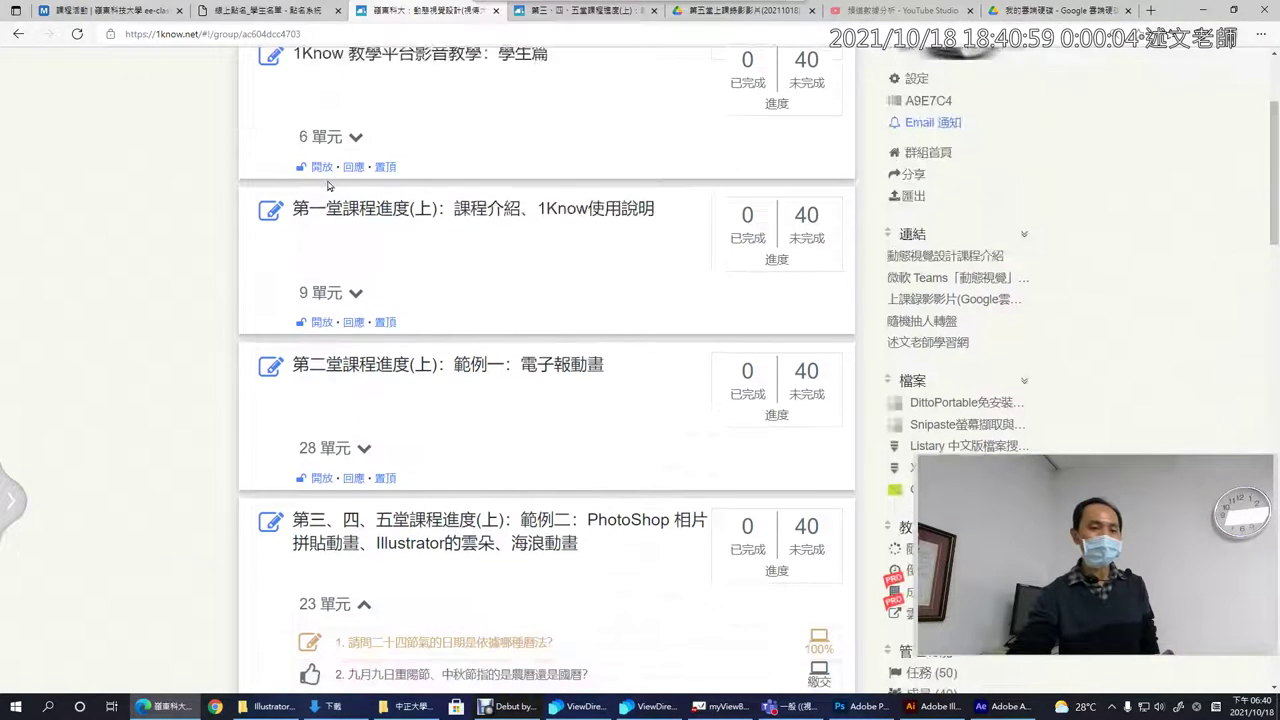
scroll(320, 186, "up", 2)
left_click(250, 178)
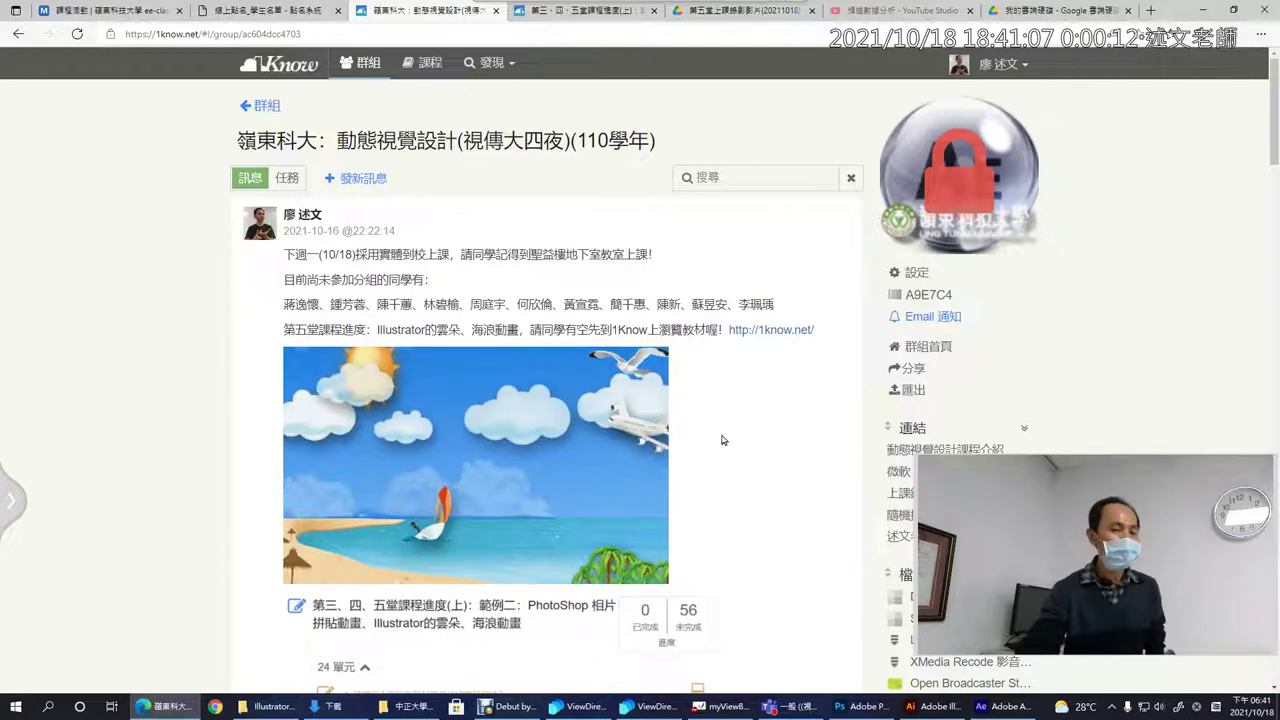
scroll(722, 440, "down", 1)
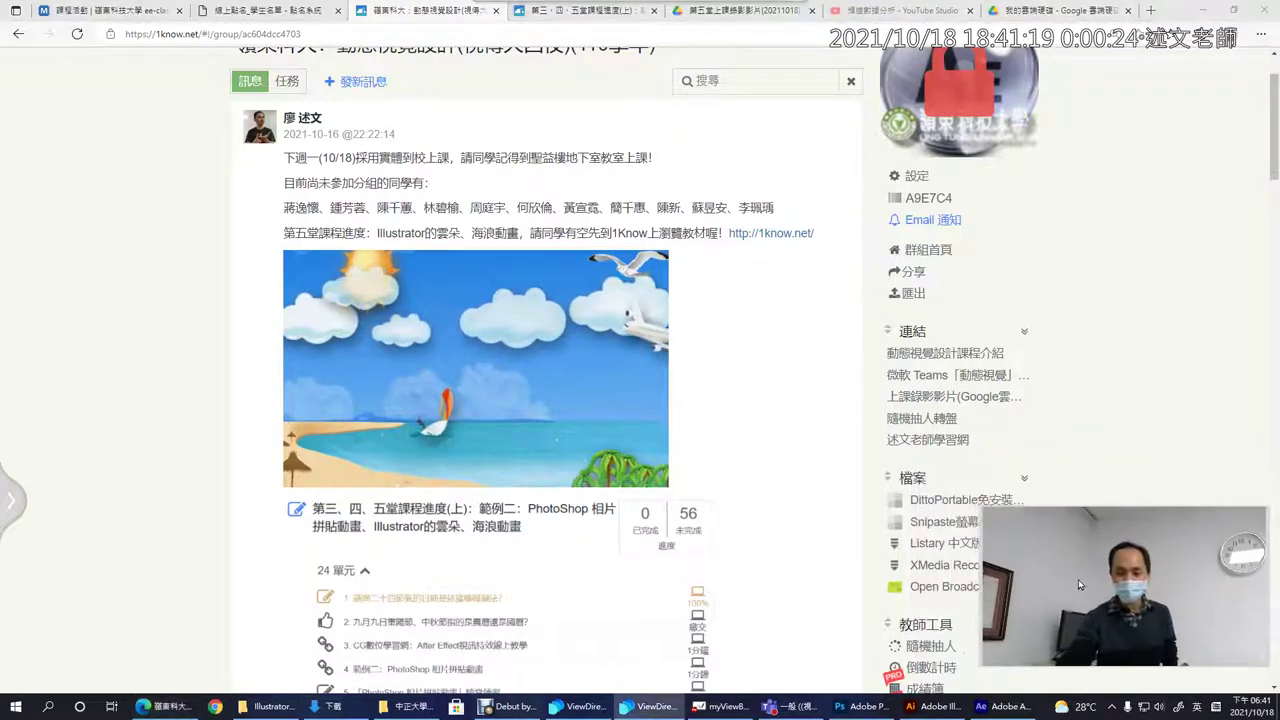
left_click(931, 400)
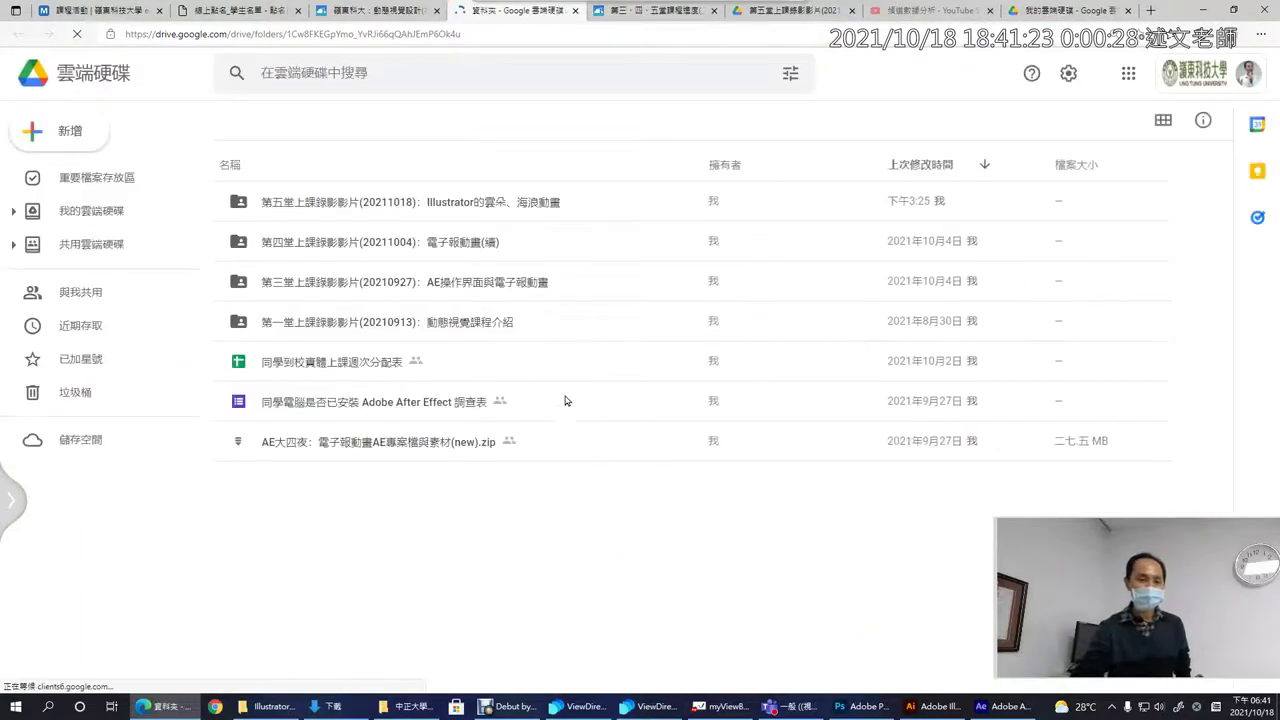
- Browse the 第四堂上課錄影影片 folder's 06 Drop Shadow and 07 practice videos, then close Drive
double_click(421, 243)
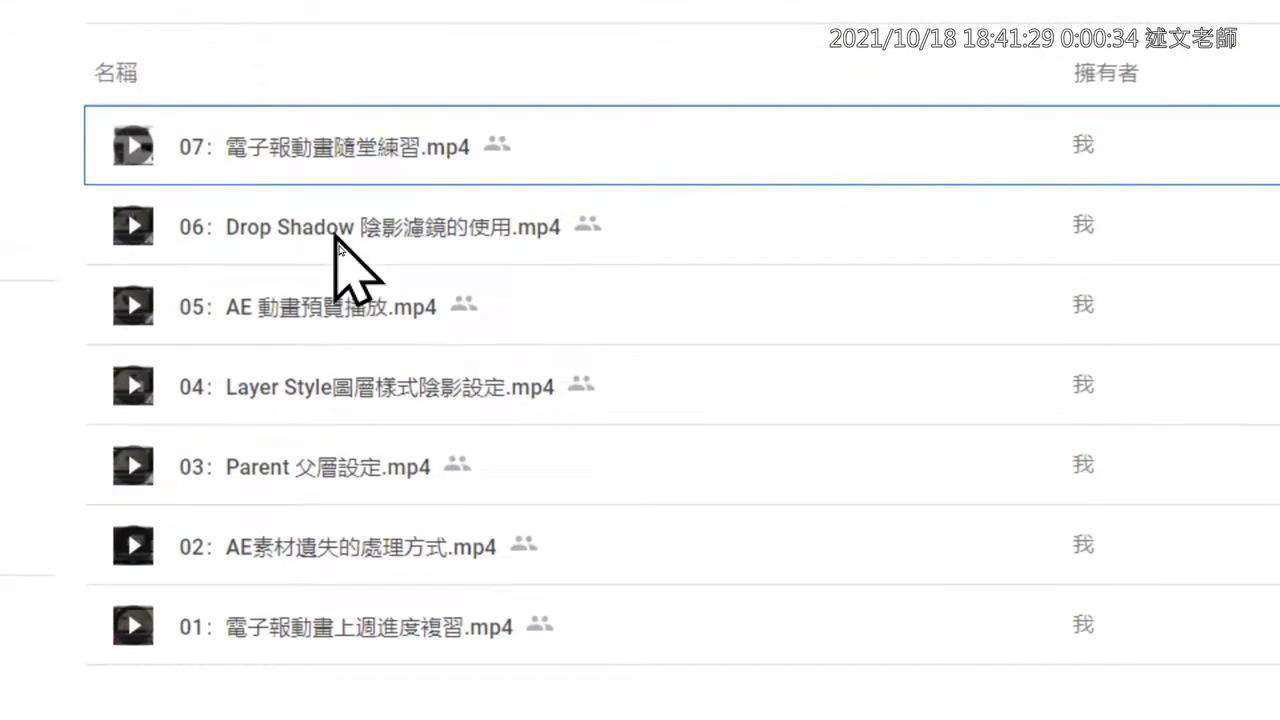
left_click(336, 238)
left_click(316, 155)
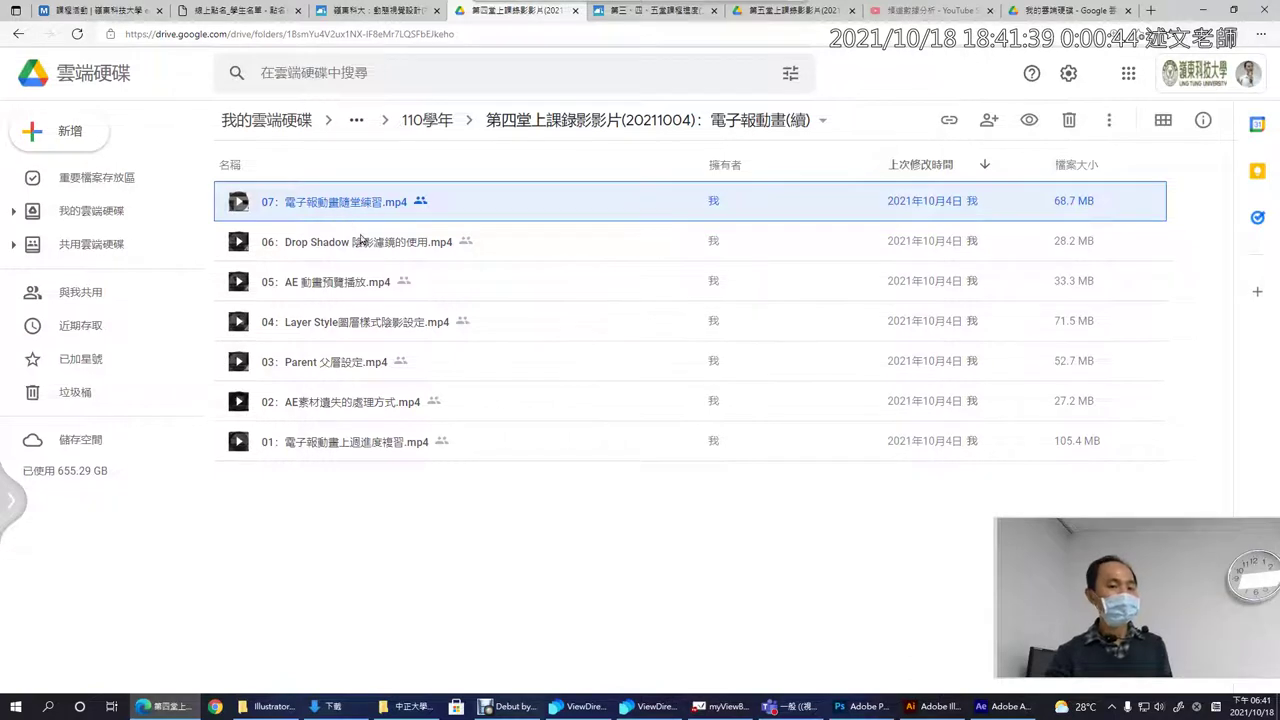
left_click(363, 241)
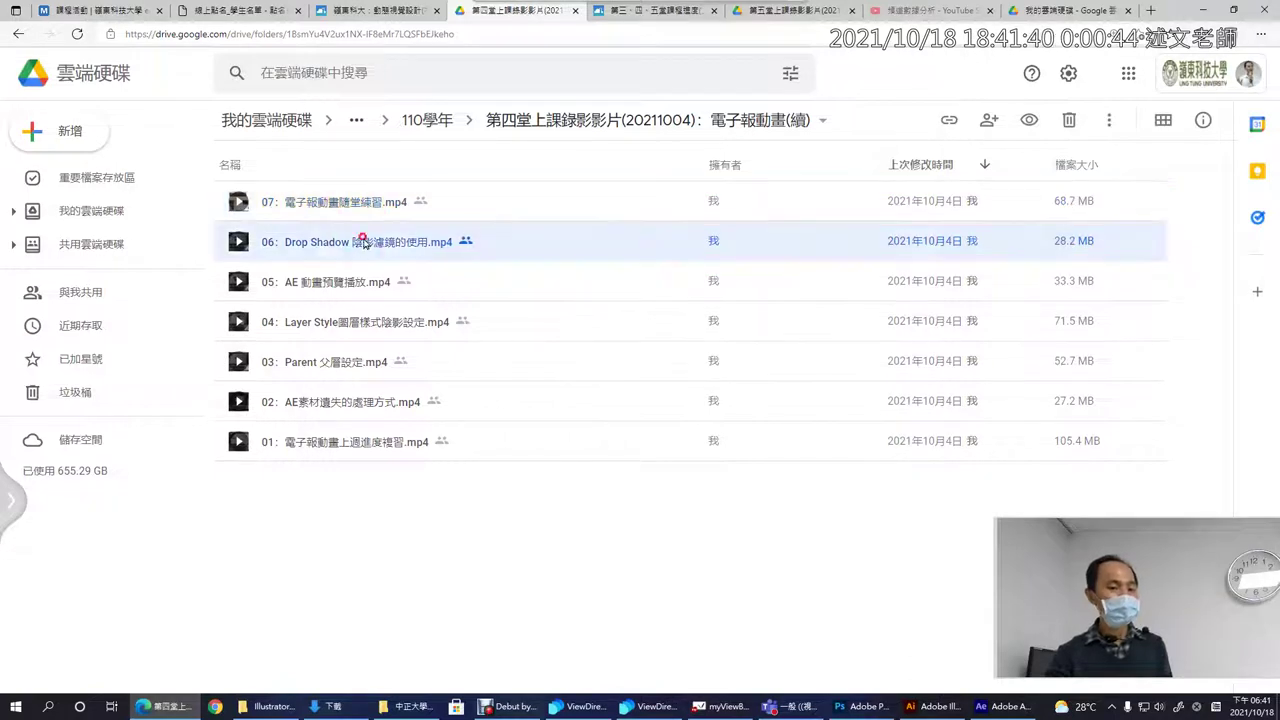
left_click(575, 10)
left_click(395, 18)
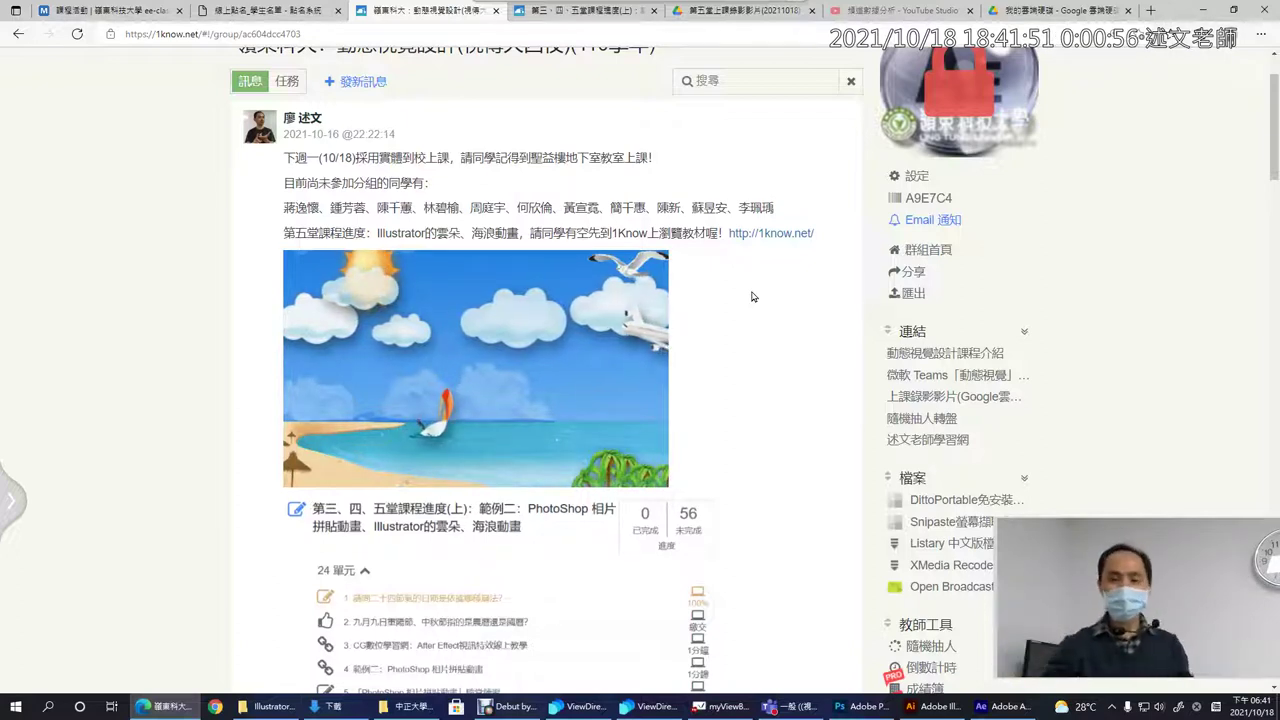
- Switch the 動態視覺設計 course group page to its 任務 list
scroll(1112, 525, "up", 5)
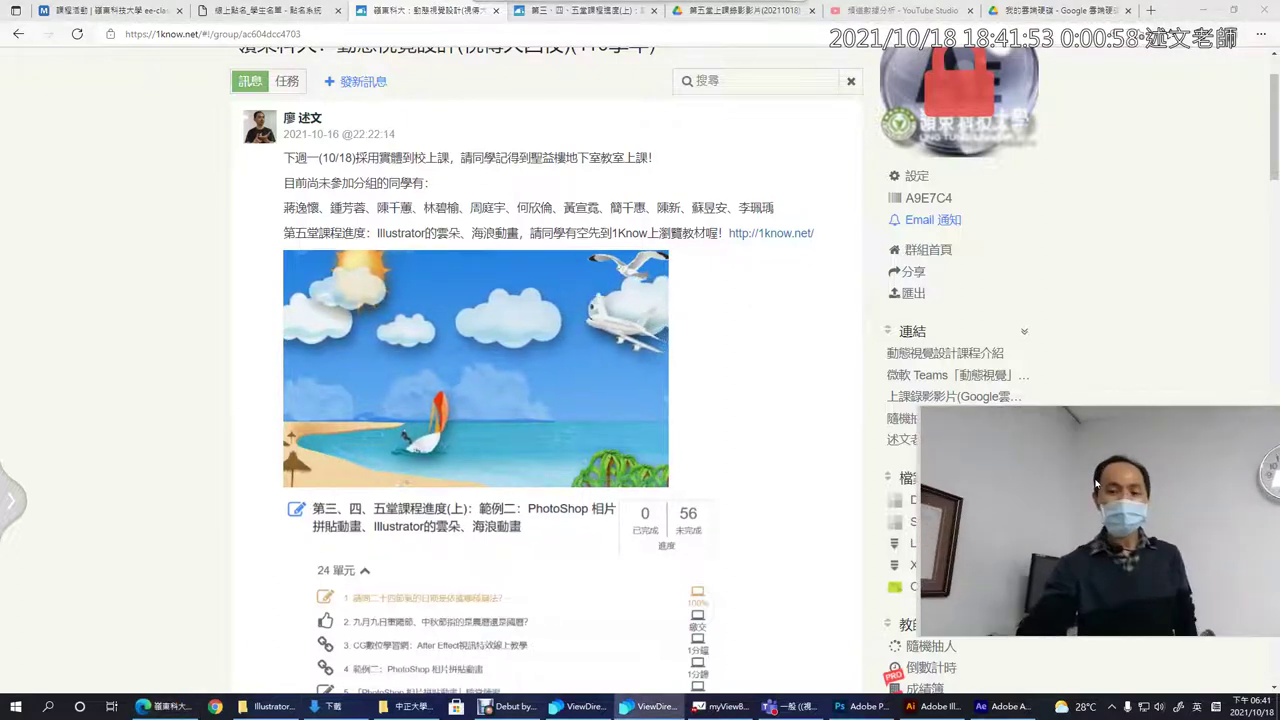
left_click_drag(1071, 543, 1025, 570)
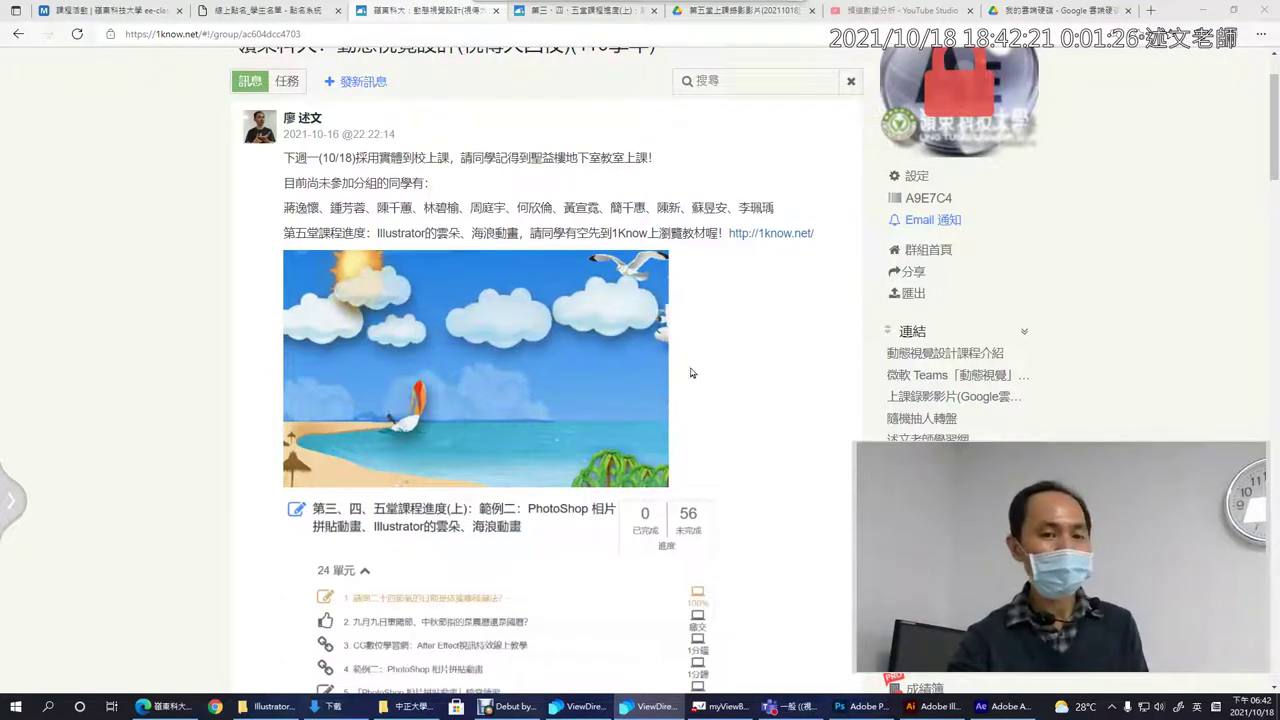
left_click(285, 84)
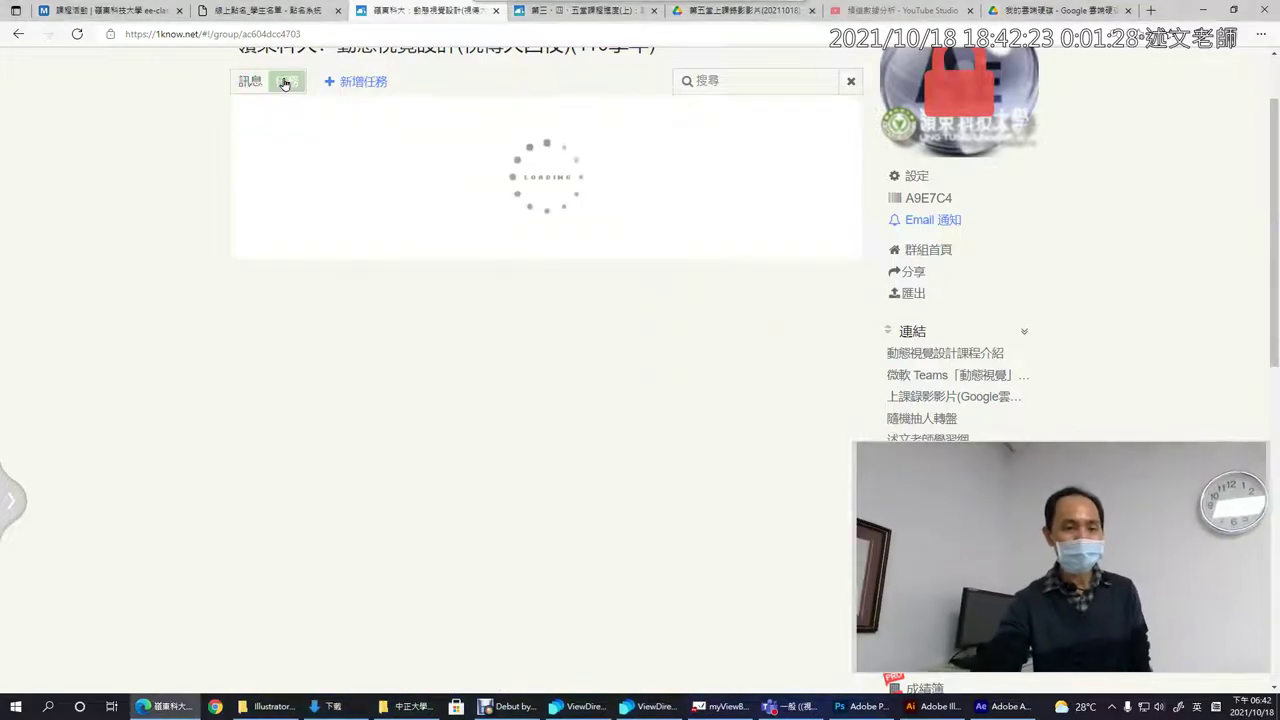
- Expand the lessons 3–5 unit list and open item 6, the Illustrator clouds-and-waves example
scroll(340, 260, "down", 2)
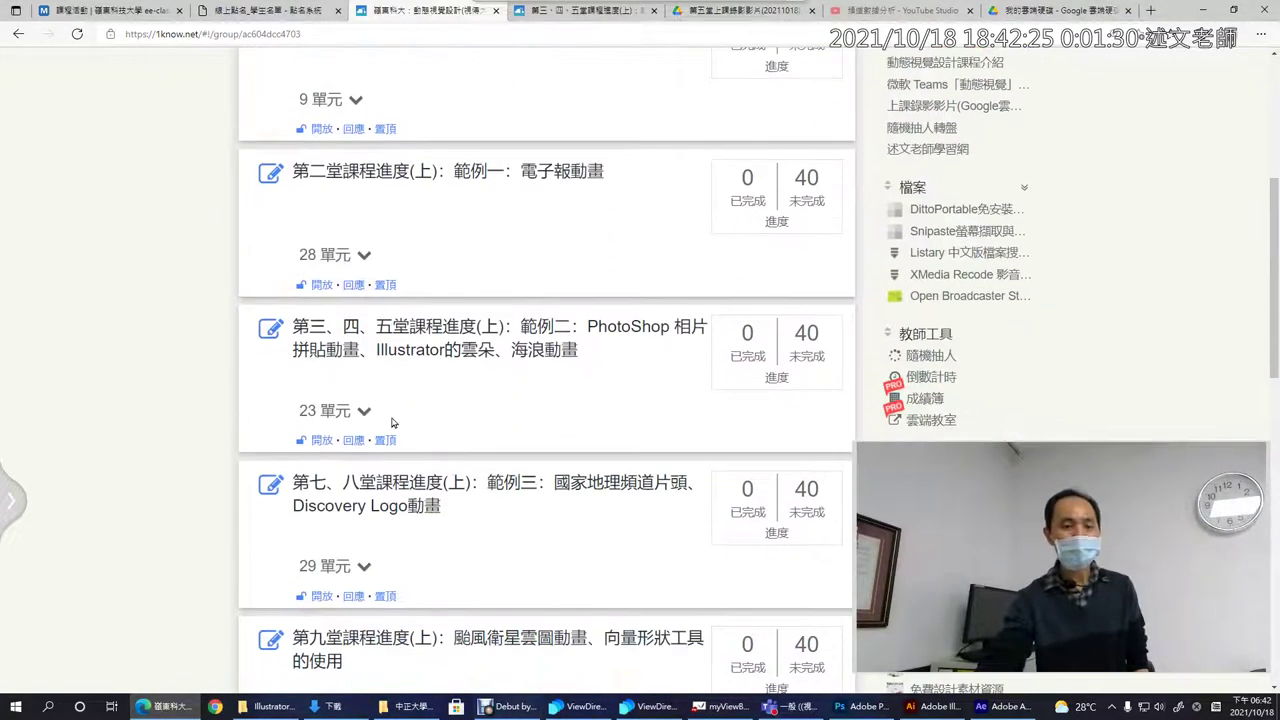
left_click(335, 410)
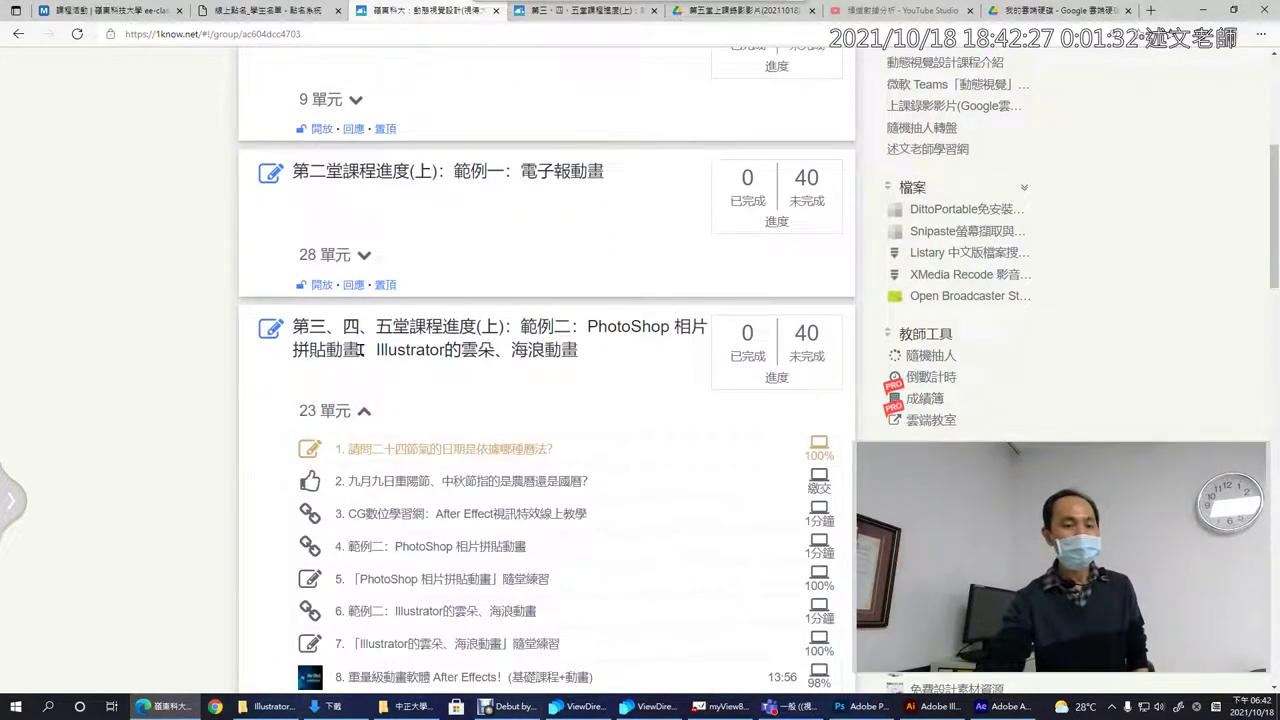
scroll(543, 387, "down", 2)
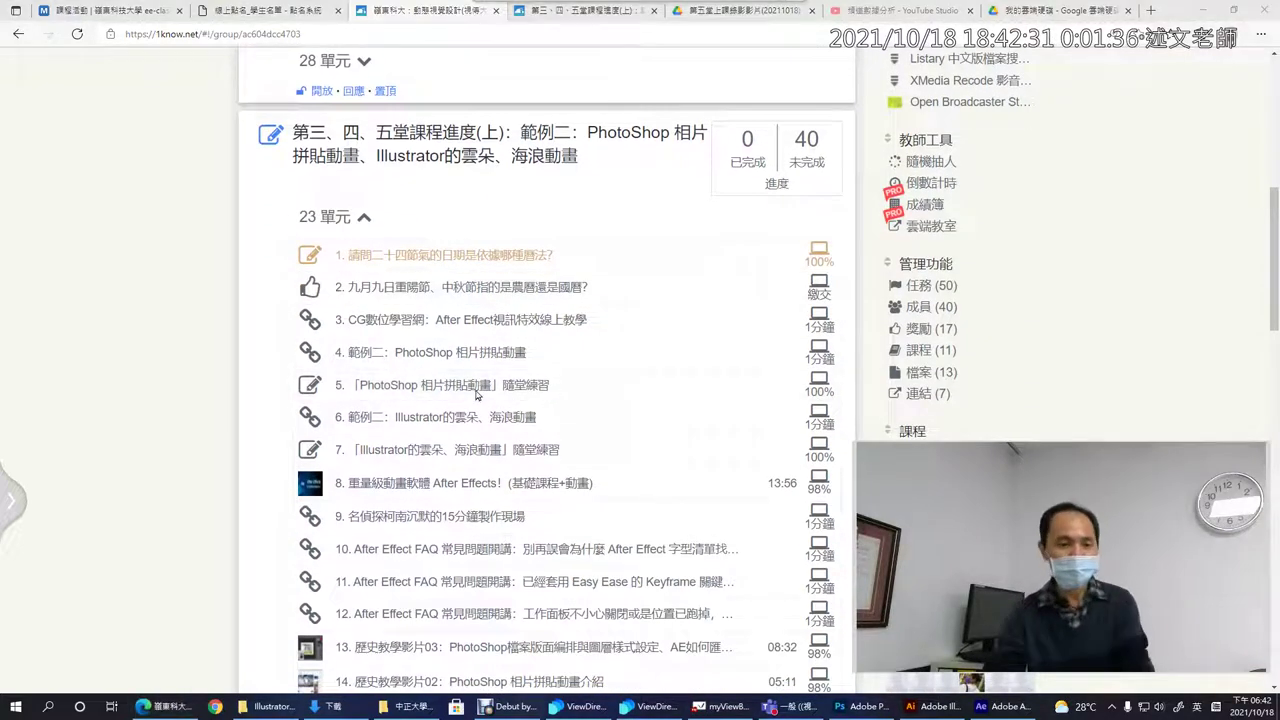
mouse_move(283, 408)
left_mouse_down()
mouse_move(588, 427)
mouse_move(285, 418)
left_mouse_up()
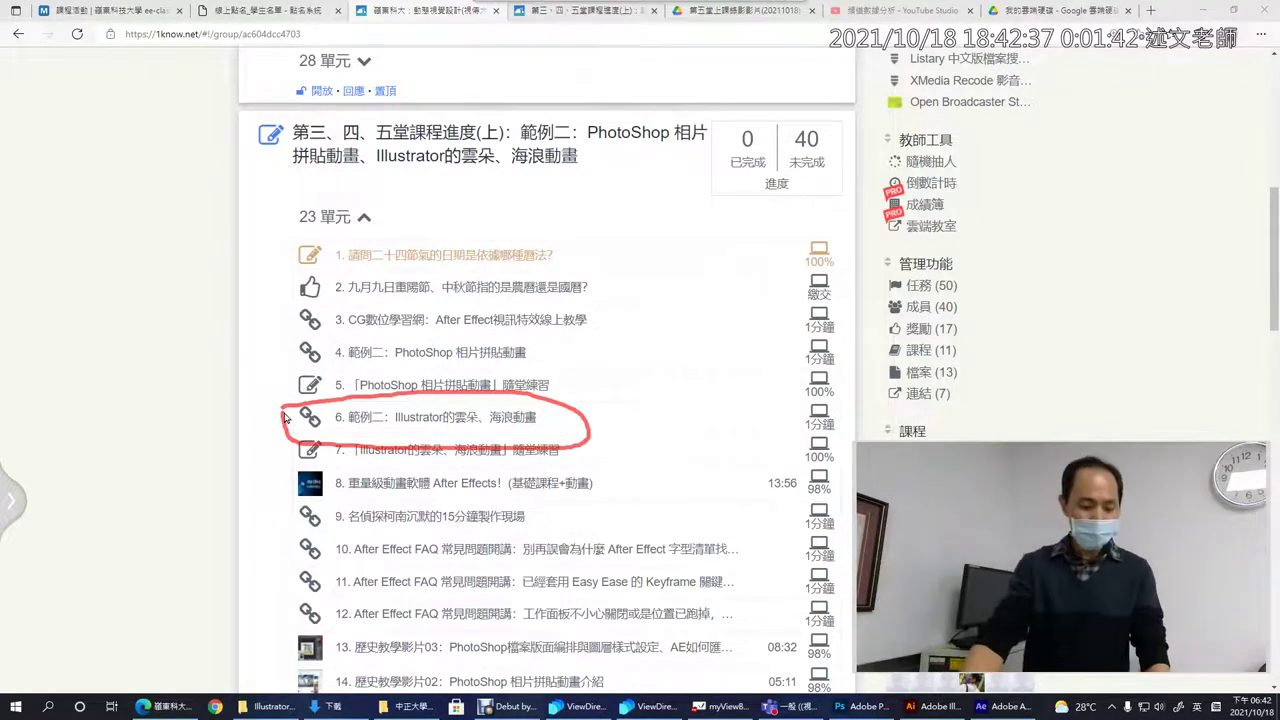
key("Escape")
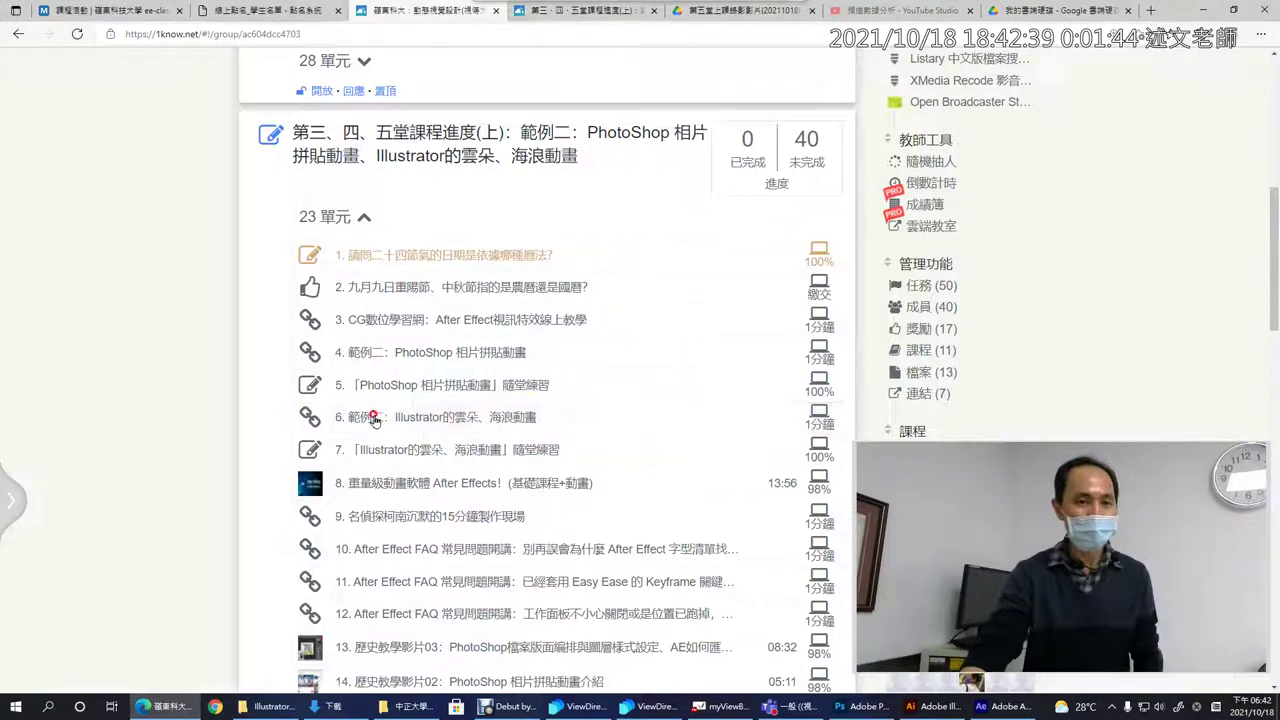
left_click(373, 417)
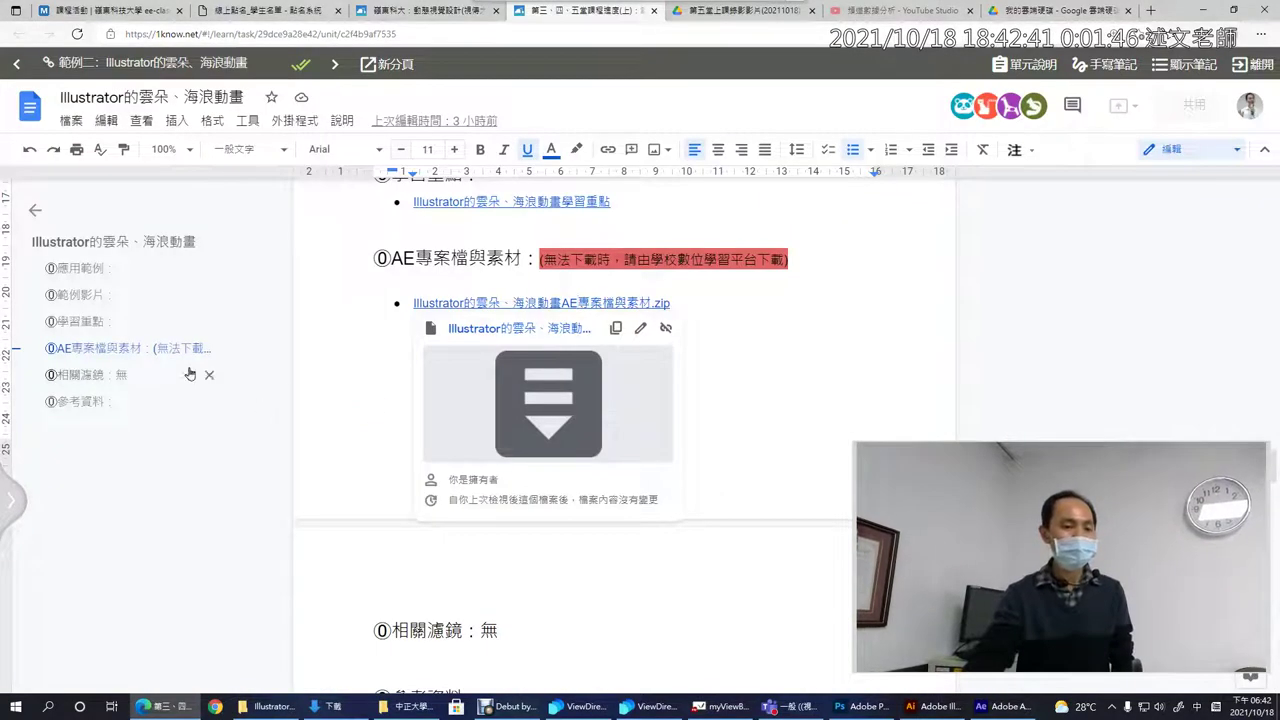
- Jump to the handout's AE專案檔與素材 section, preview its zip link, and return to ee-class
left_click(118, 348)
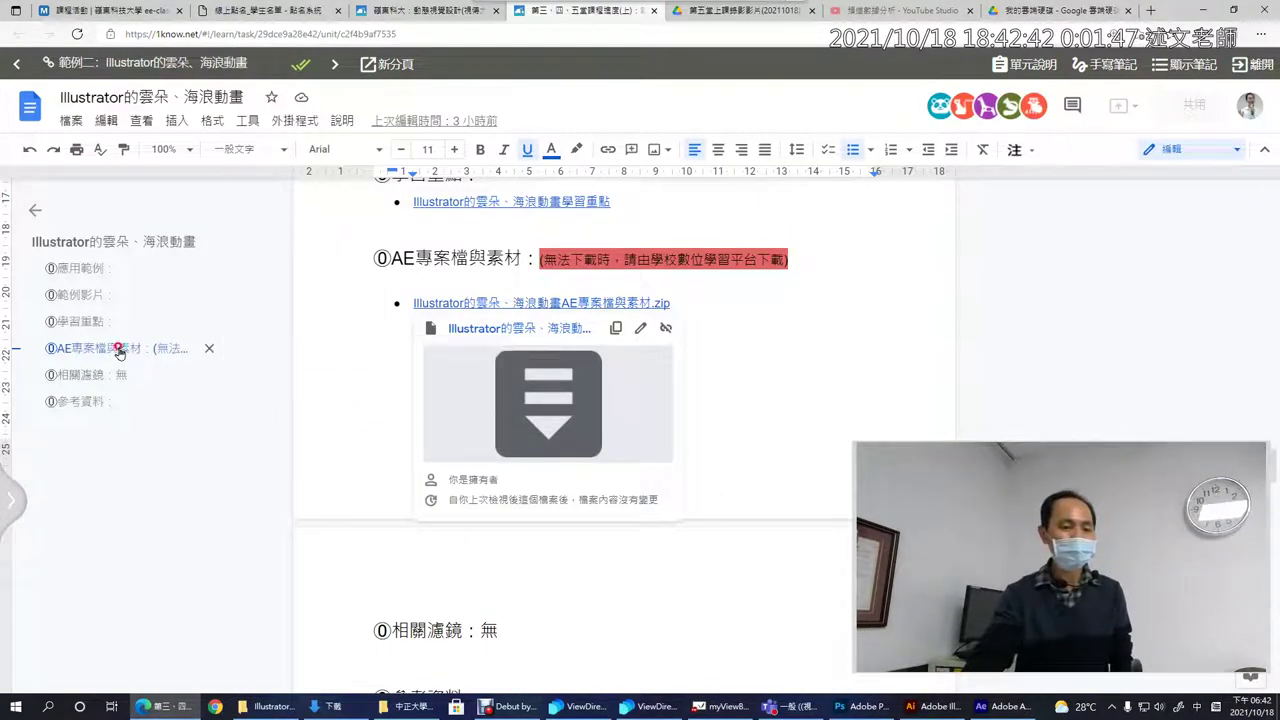
left_click(502, 308)
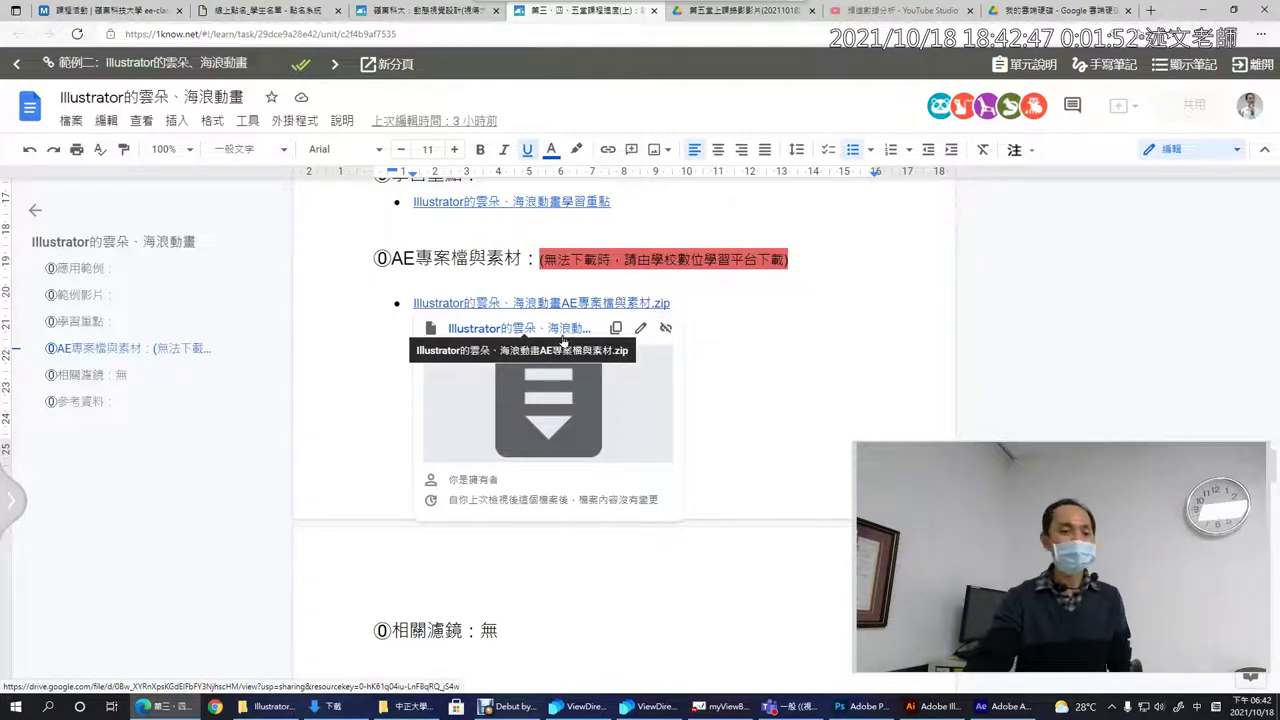
left_click(116, 9)
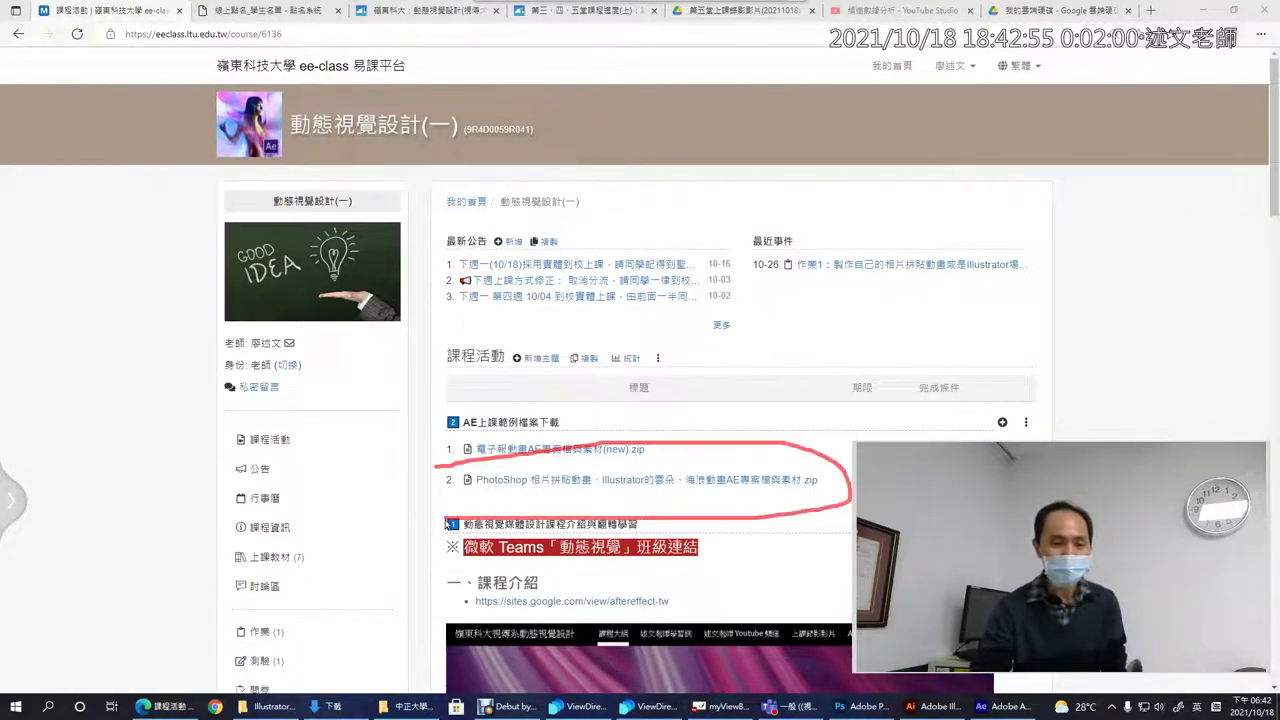
key("Escape")
left_click(596, 484)
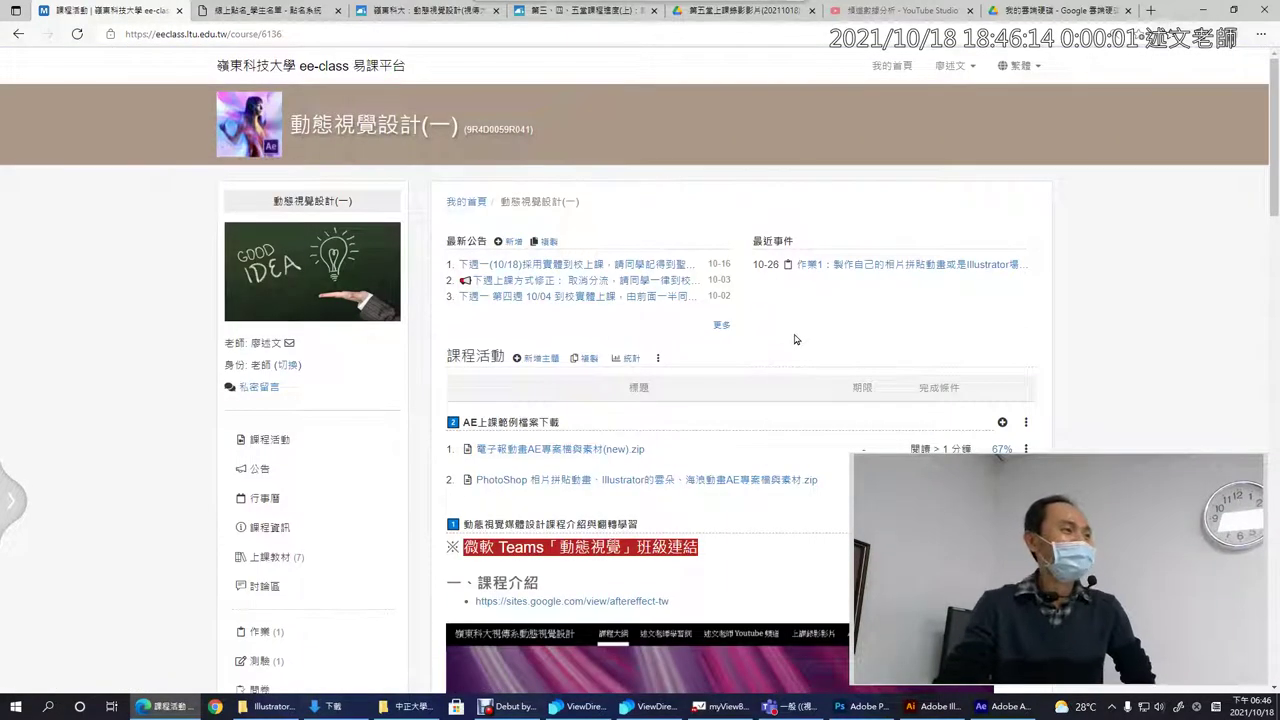
scroll(783, 324, "down", 1)
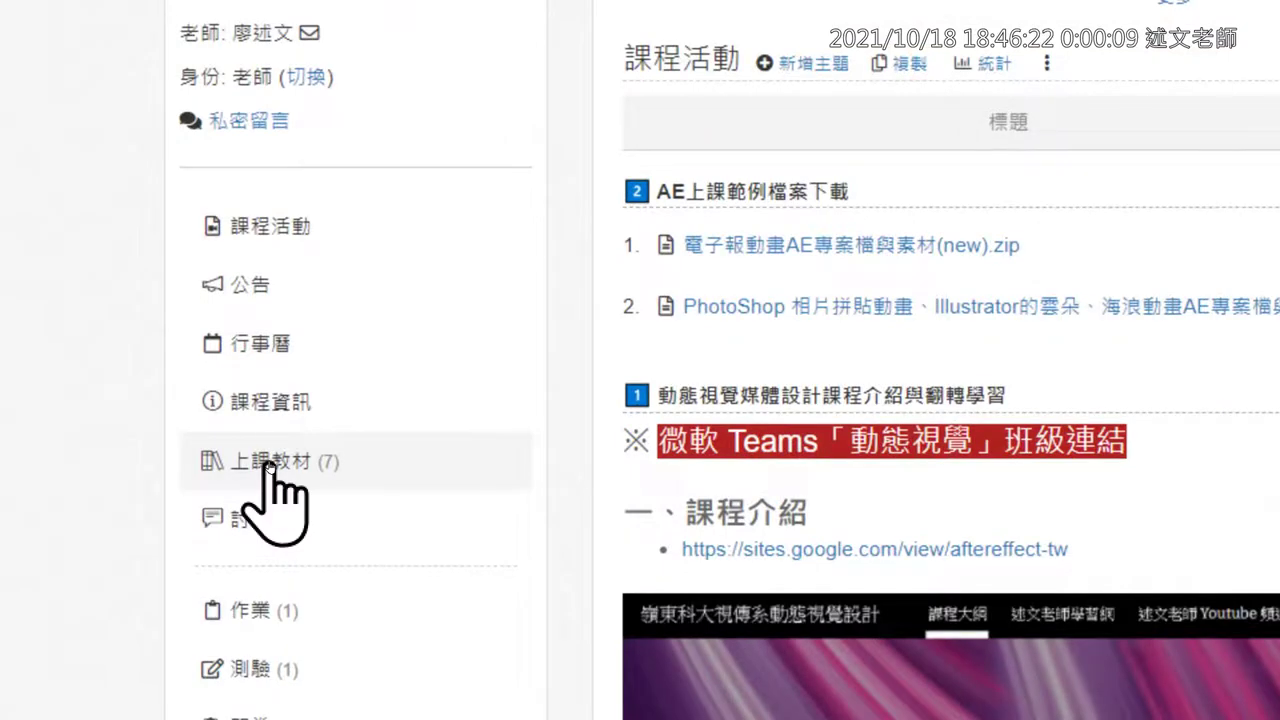
left_click(268, 462)
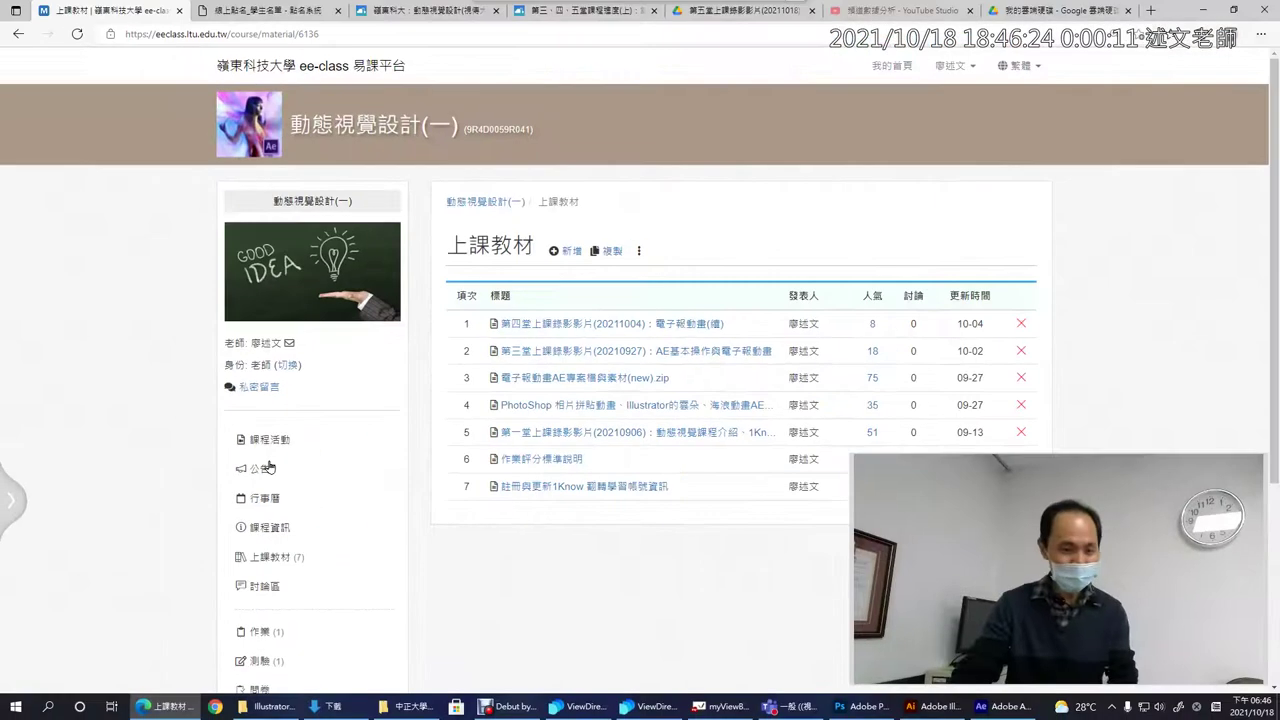
- Return to the ee-class course home page and bring up the Downloads folder
left_click(462, 204)
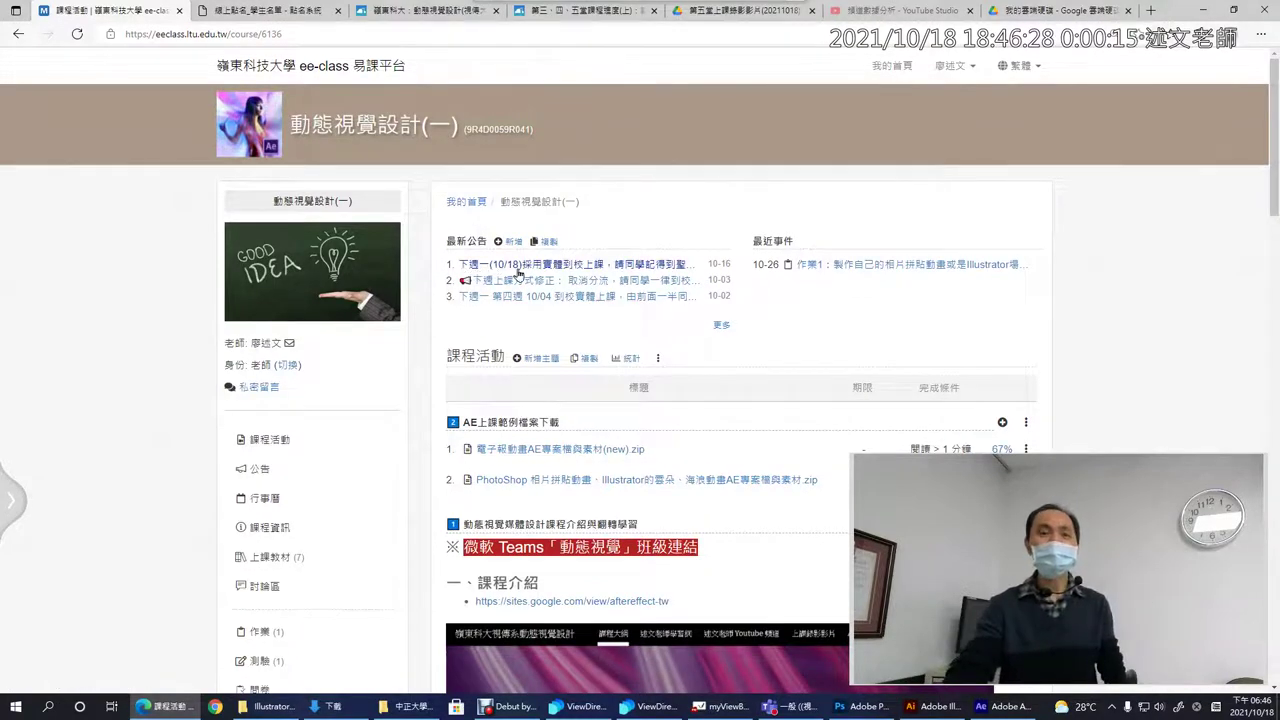
scroll(573, 280, "down", 2)
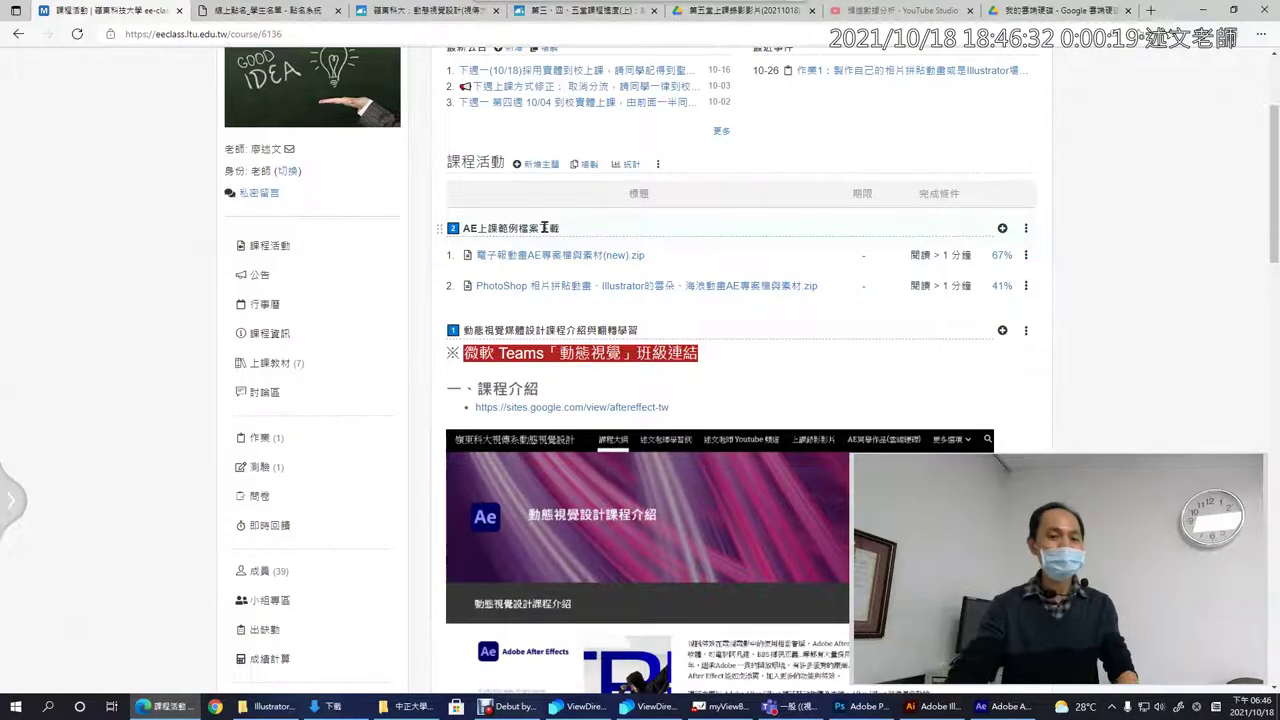
scroll(544, 228, "down", 2)
scroll(549, 273, "down", 4)
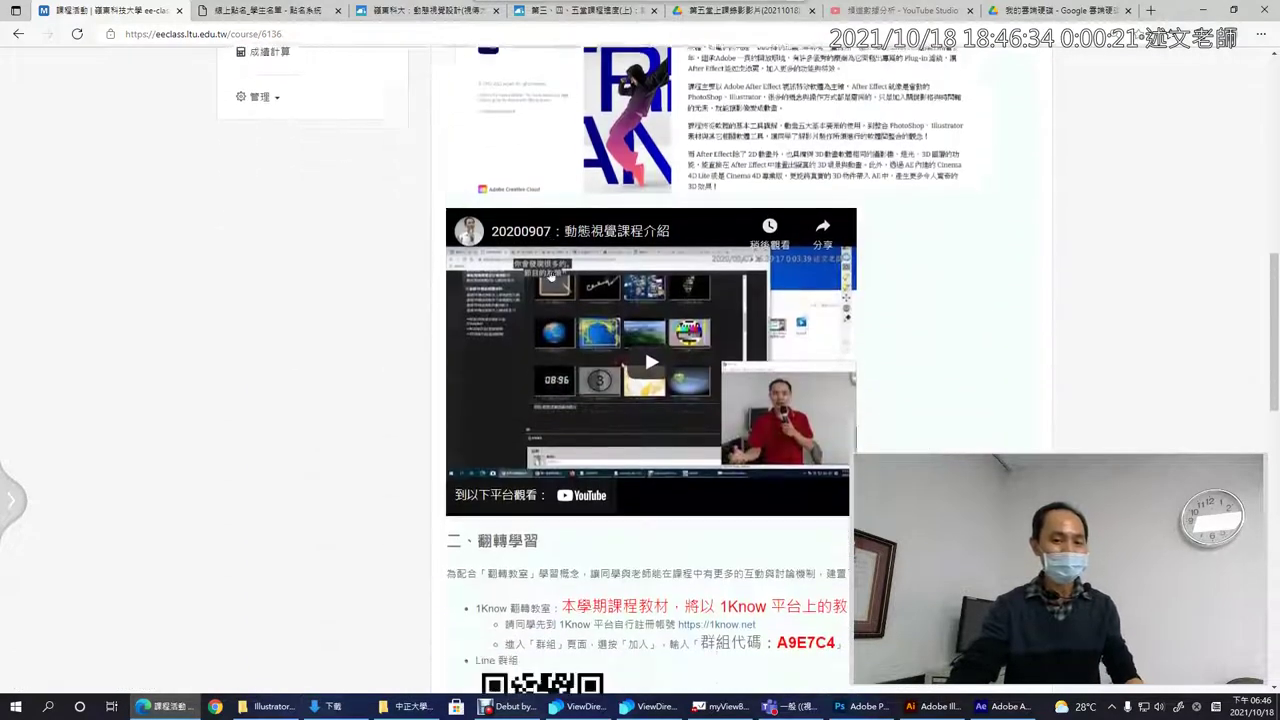
scroll(549, 273, "down", 5)
scroll(549, 273, "down", 3)
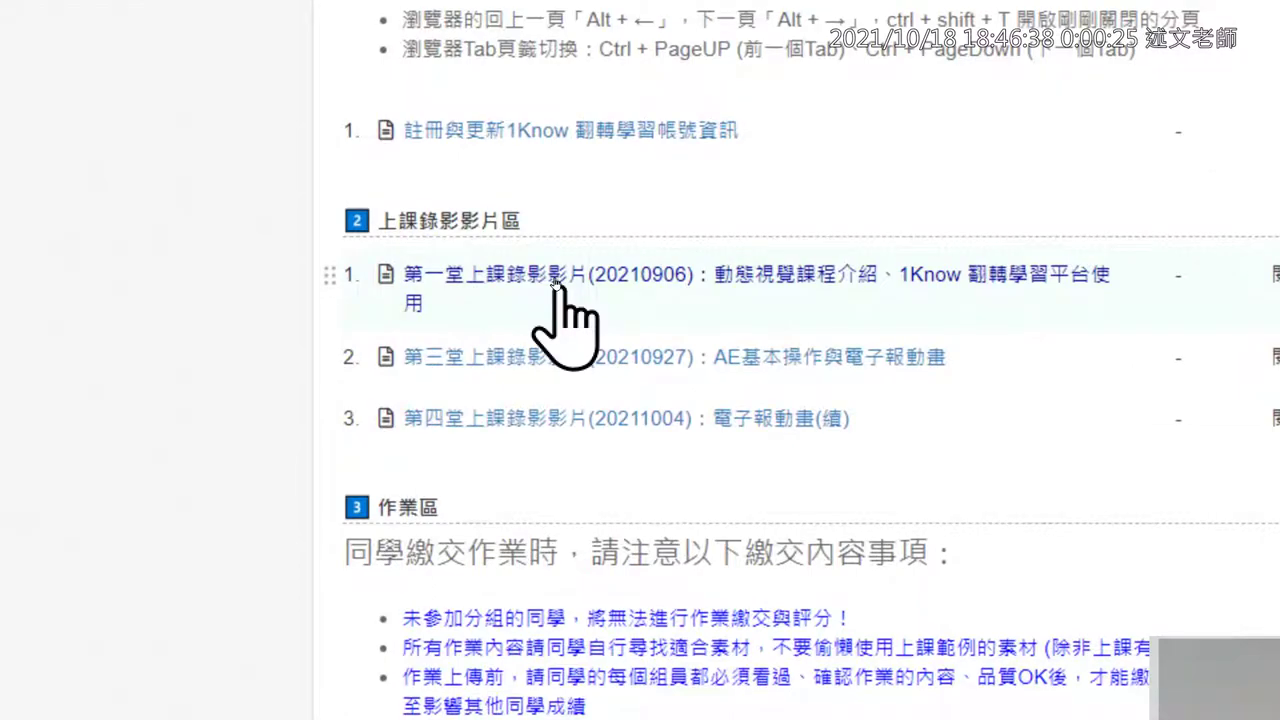
scroll(555, 283, "down", 3)
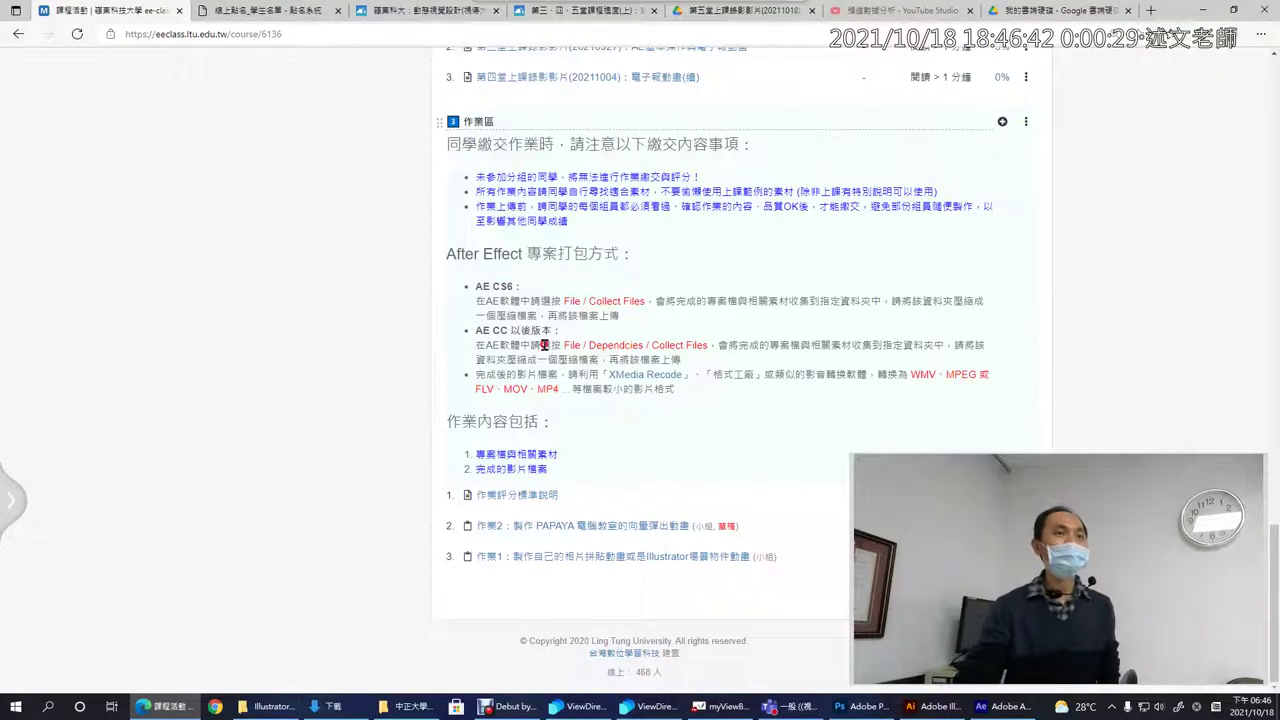
scroll(545, 345, "up", 10)
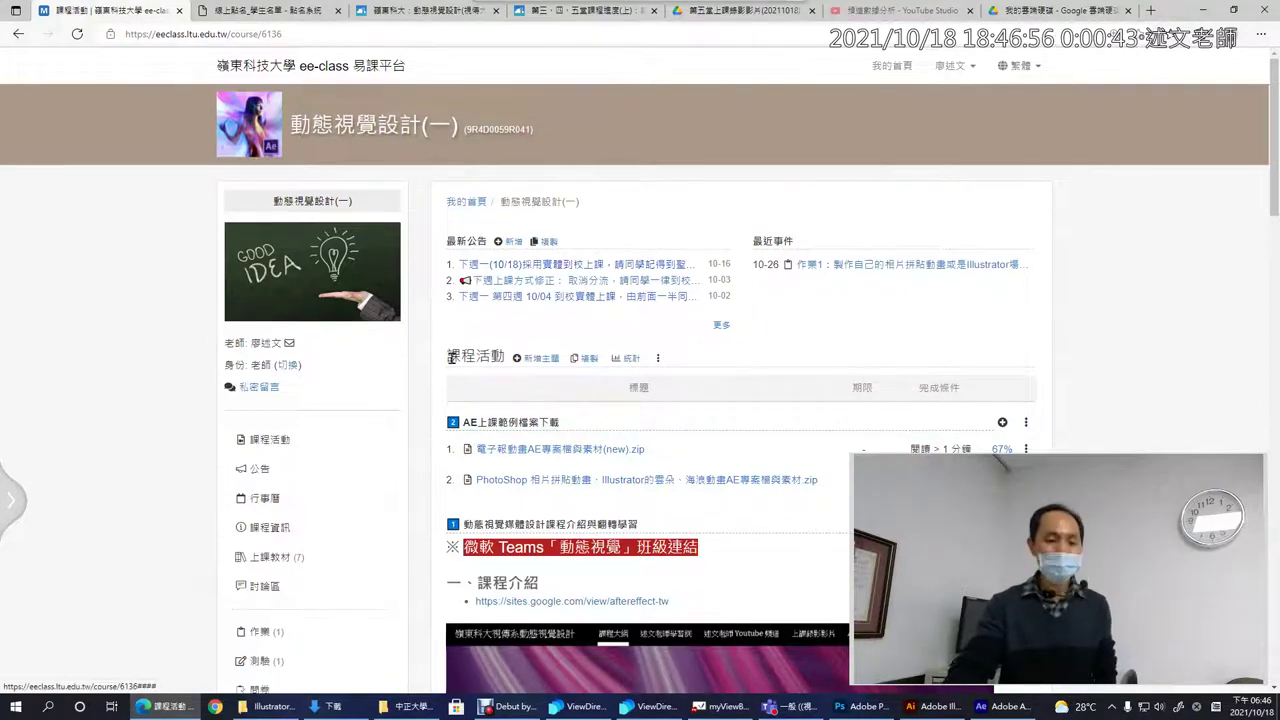
left_click(343, 707)
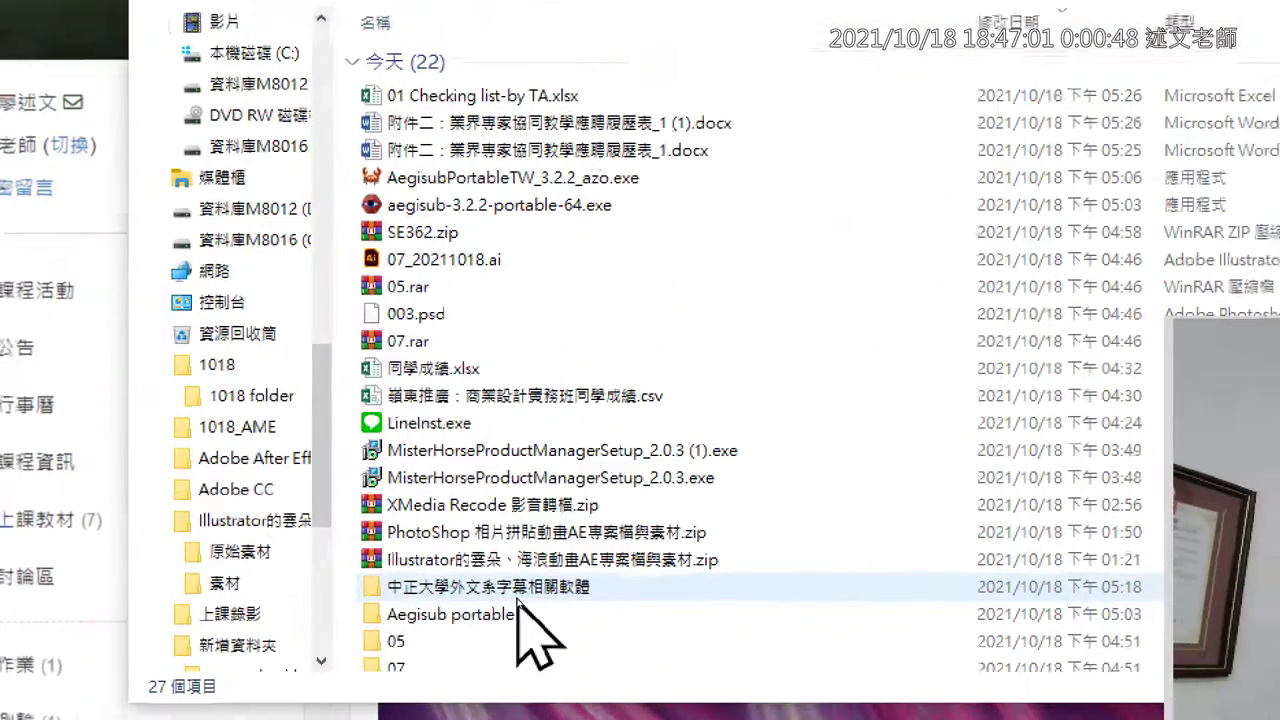
left_click(512, 565)
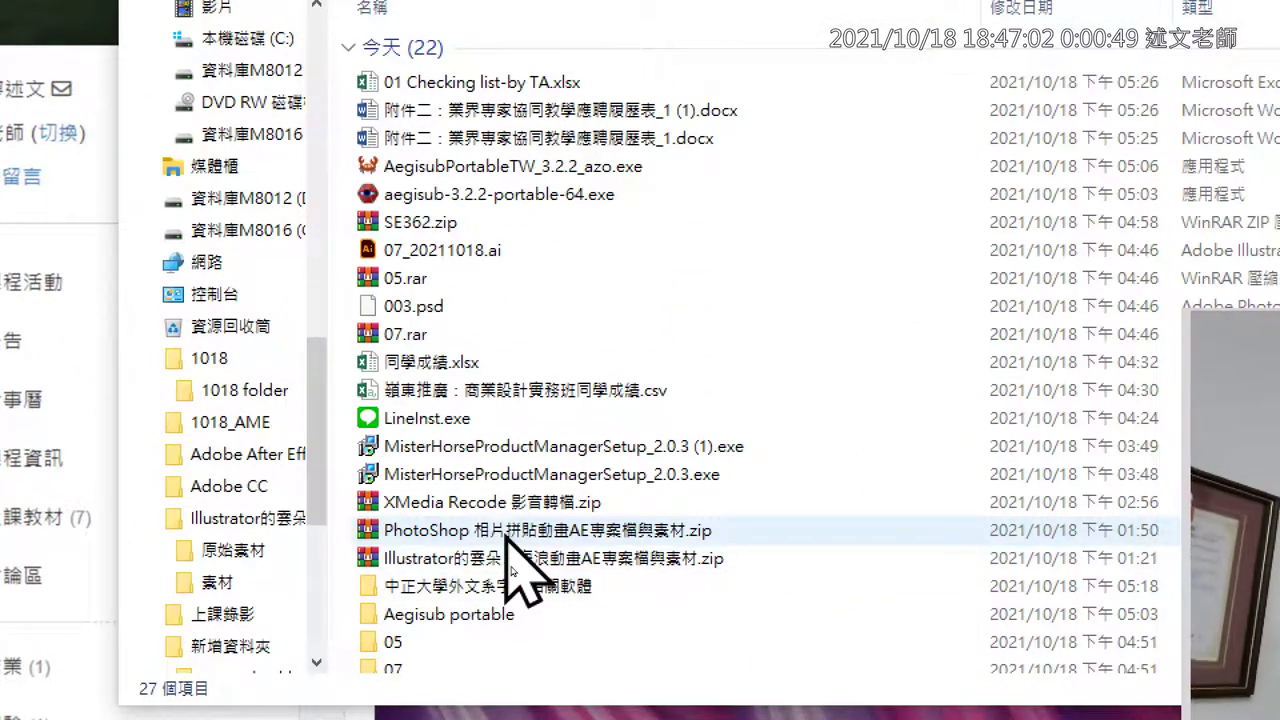
left_click(502, 562)
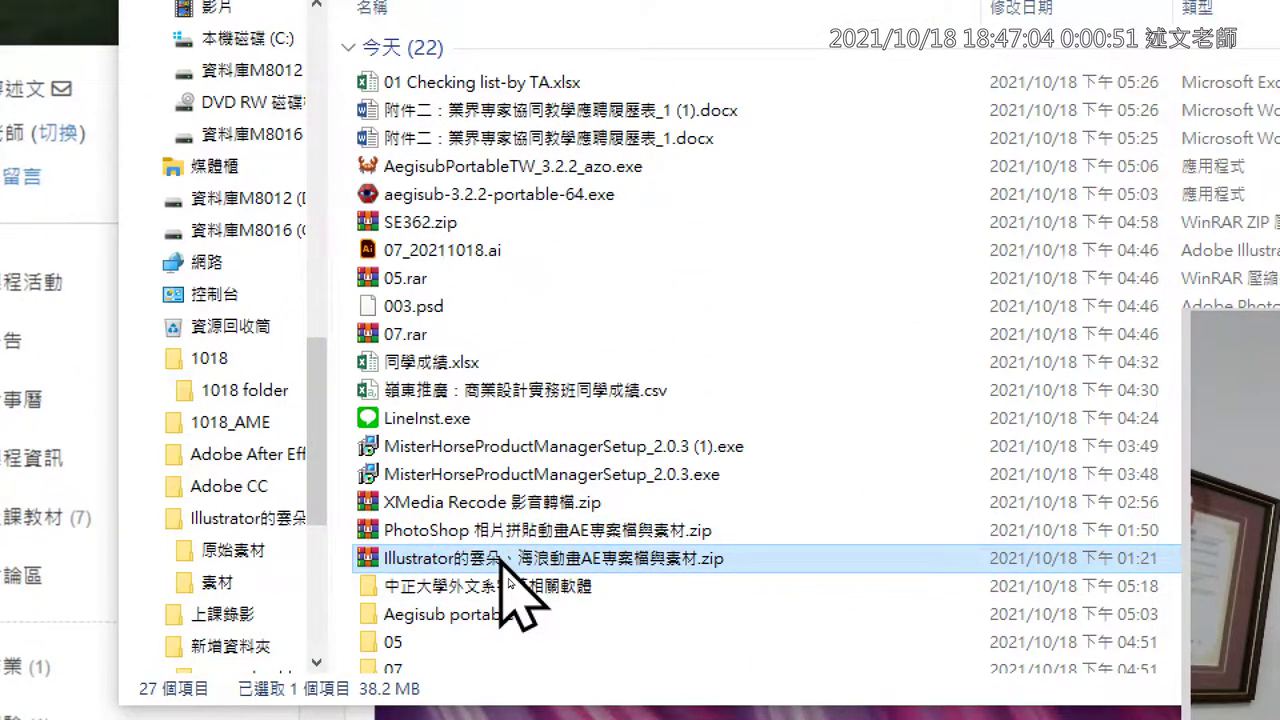
right_click(500, 562)
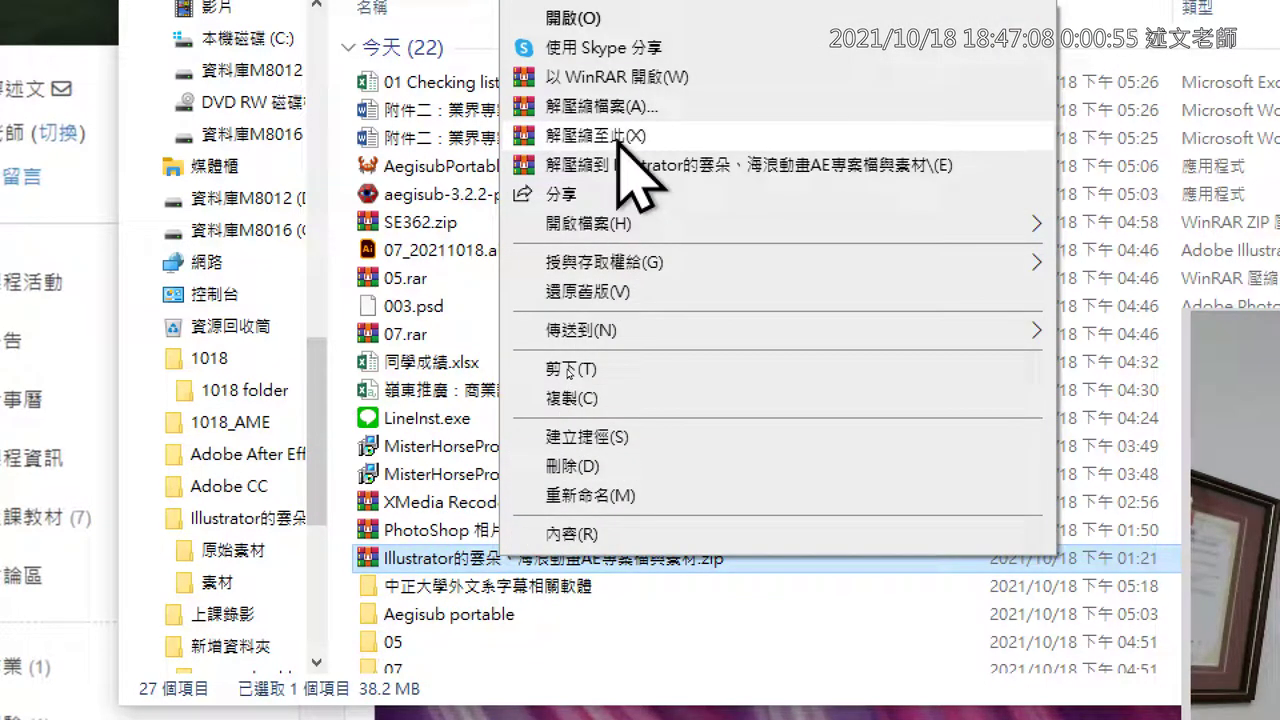
left_click(470, 590)
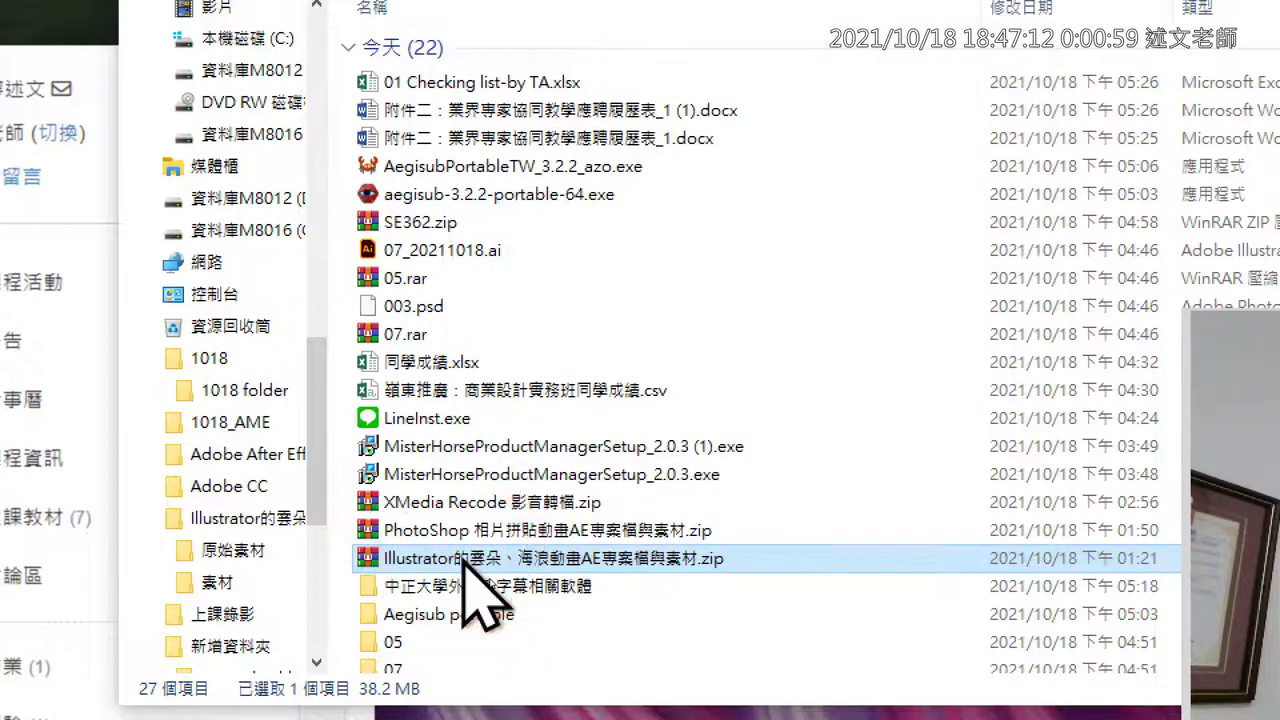
scroll(470, 590, "down", 2)
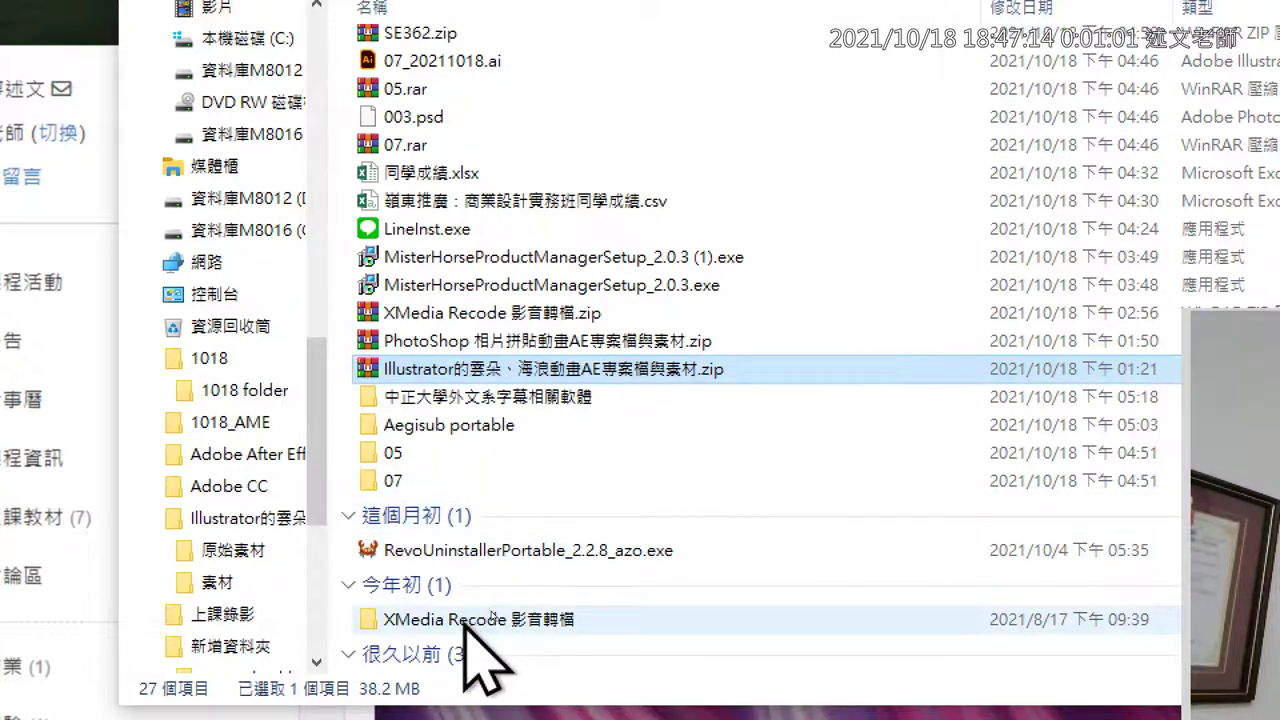
scroll(466, 600, "down", 1)
left_click(470, 625)
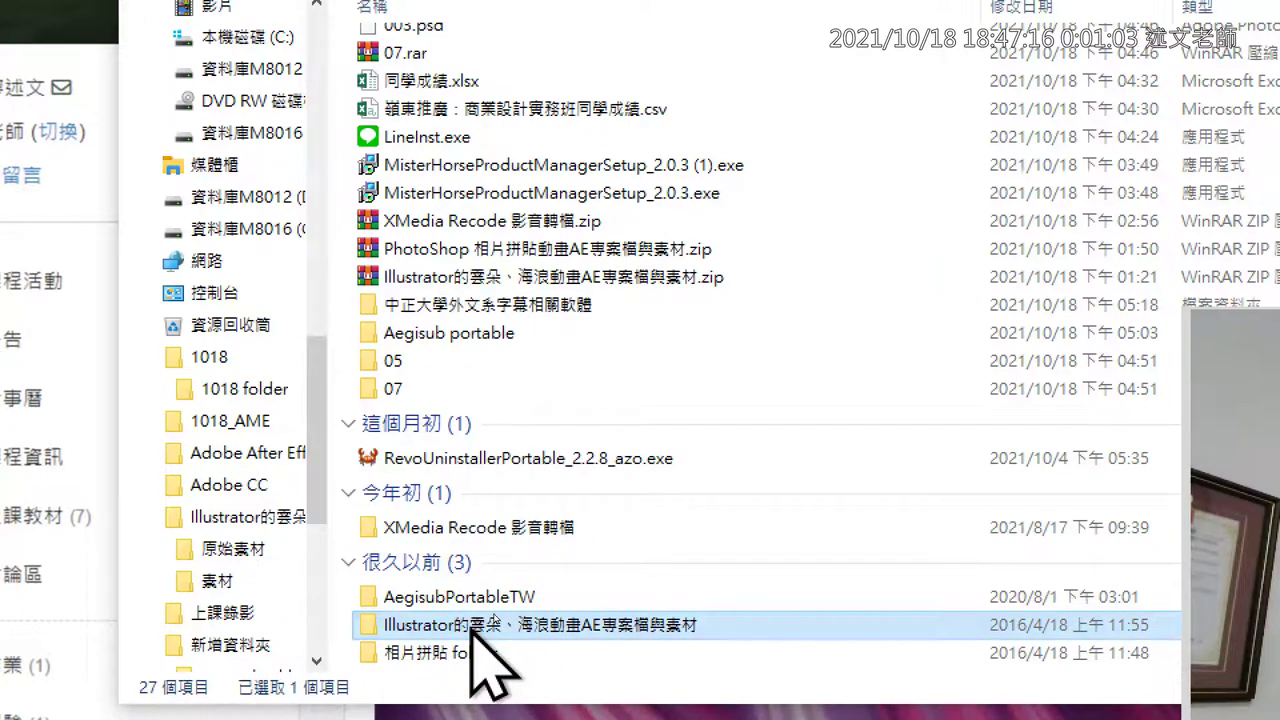
double_click(469, 622)
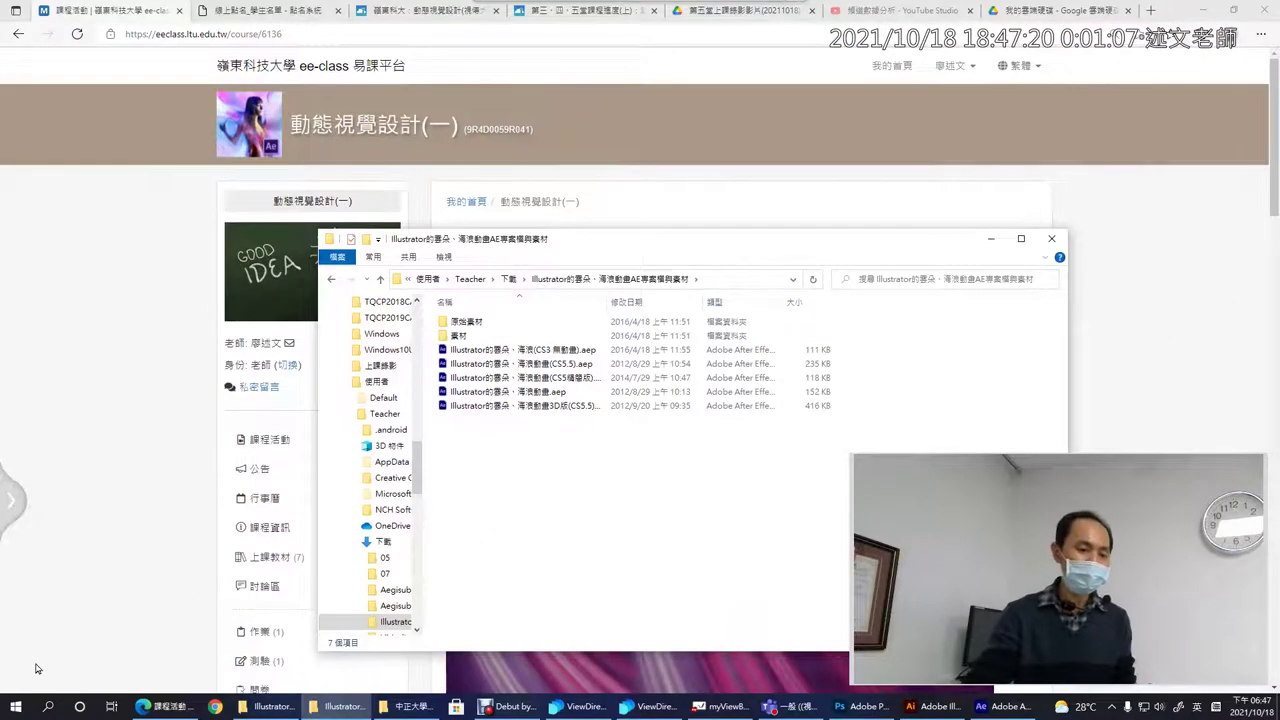
left_click(509, 279)
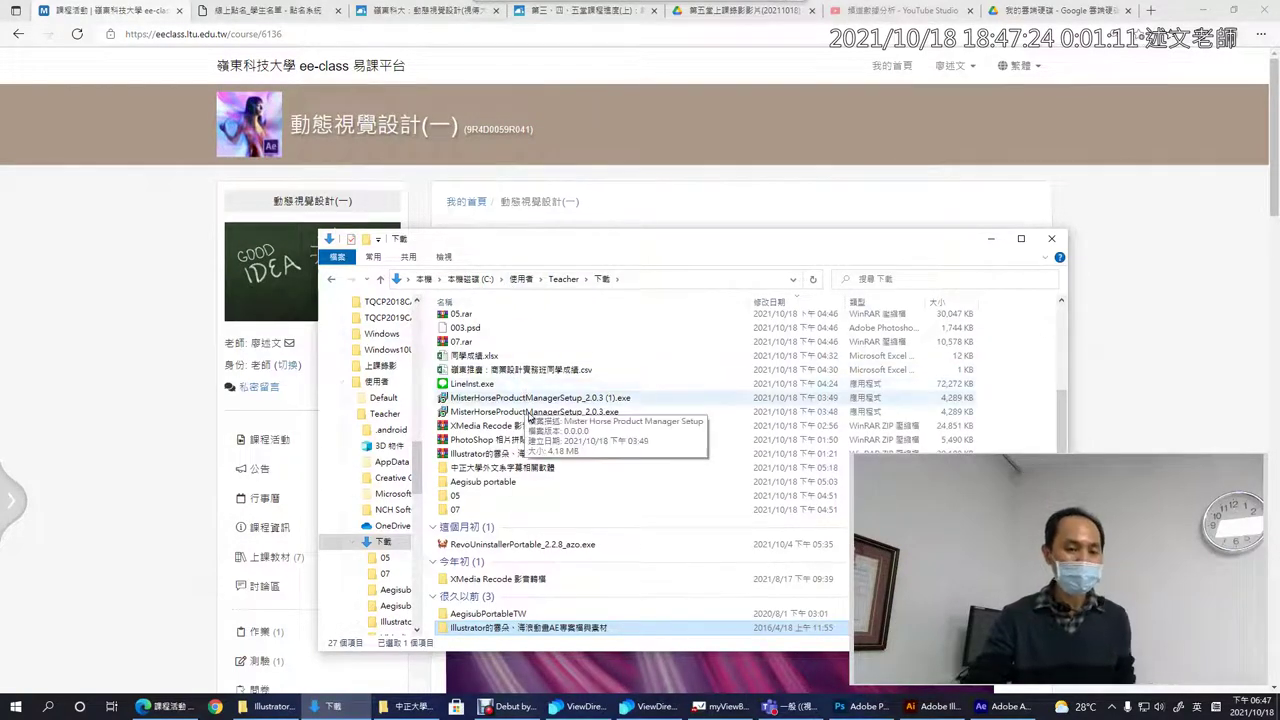
- Open the Illustrator clouds-and-waves zip in WinRAR, minimizing Chrome, After Effects and Photoshop
double_click(537, 458)
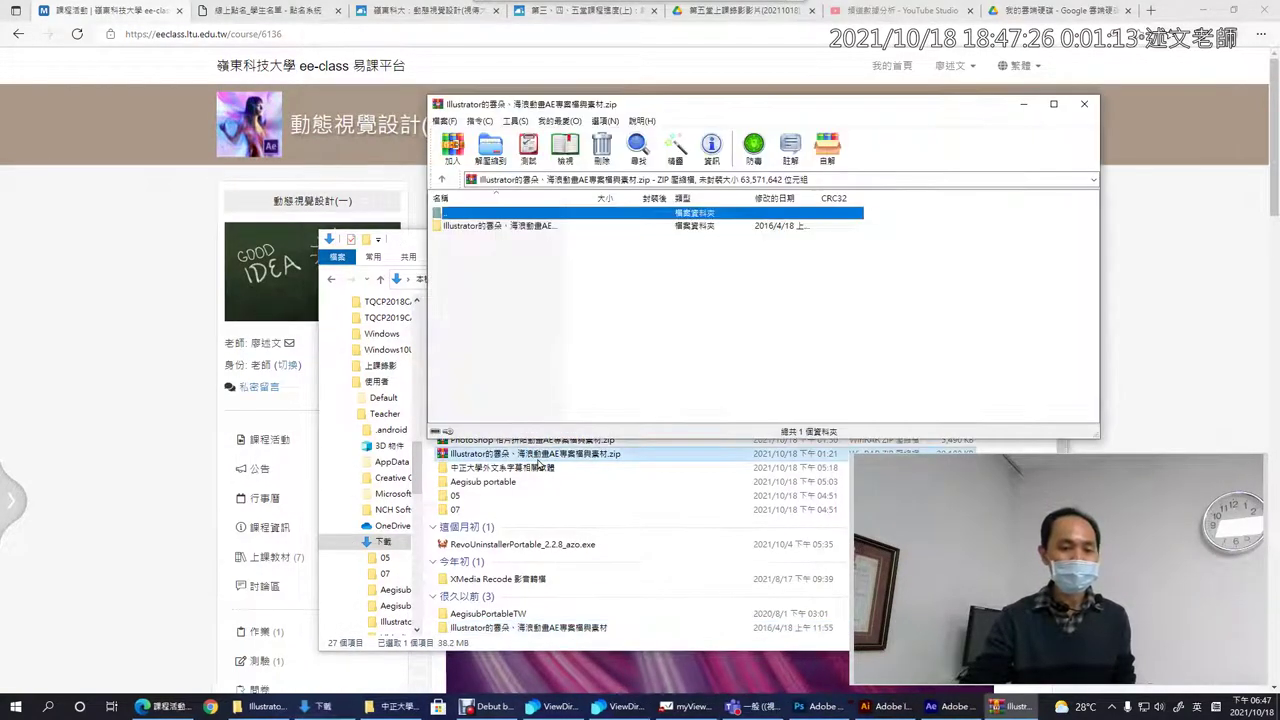
left_click(1204, 12)
left_click(1201, 10)
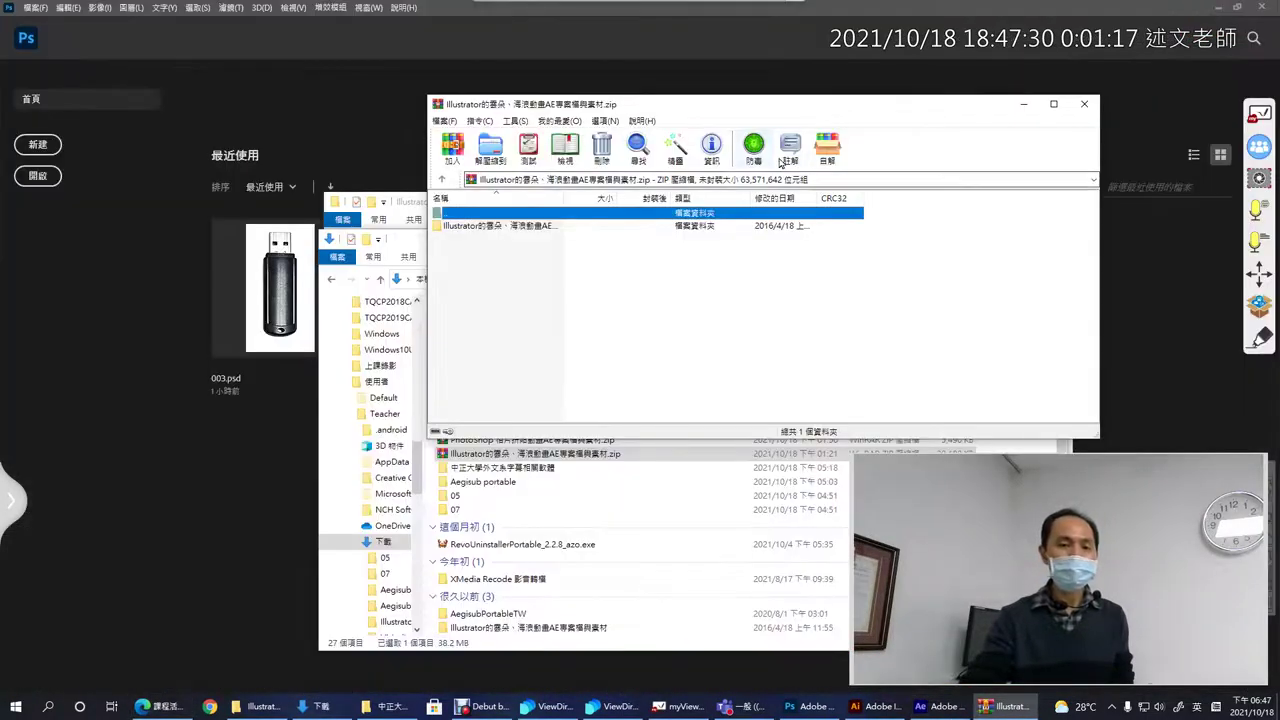
left_click(1214, 9)
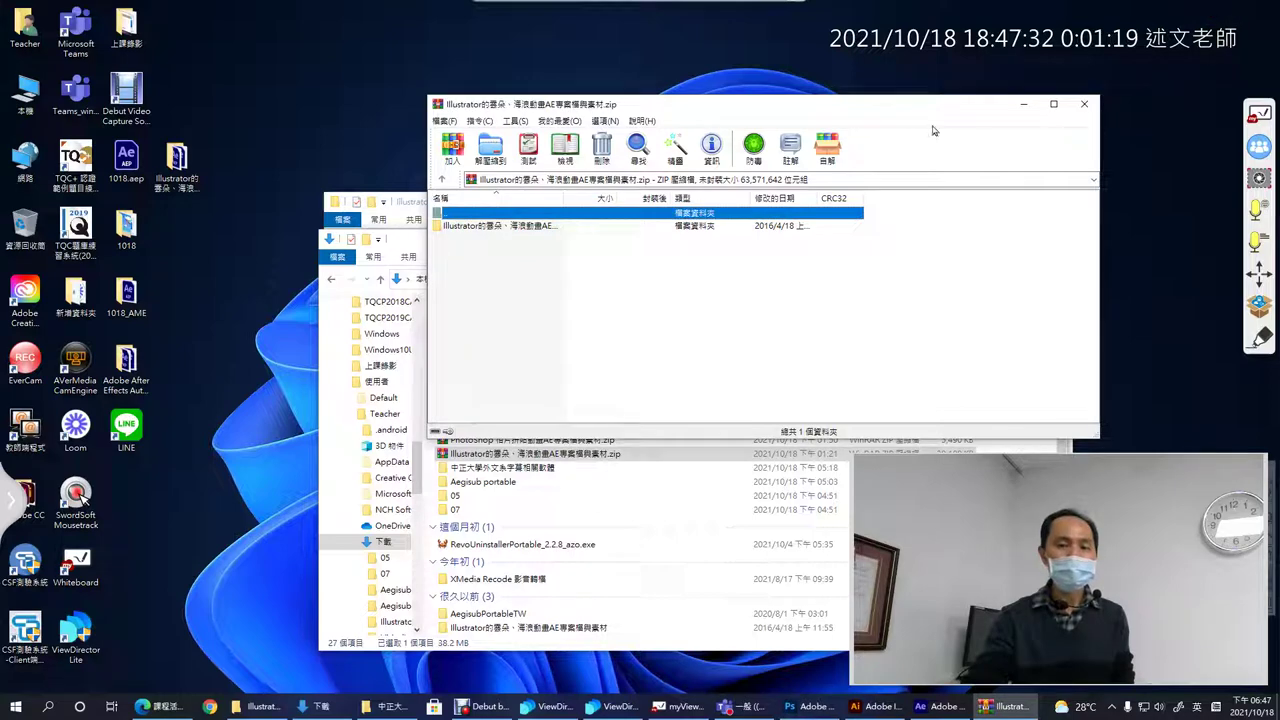
- Look inside the archive's project folder at its .aep files, then close WinRAR and return to ee-class
left_click_drag(488, 228, 425, 294)
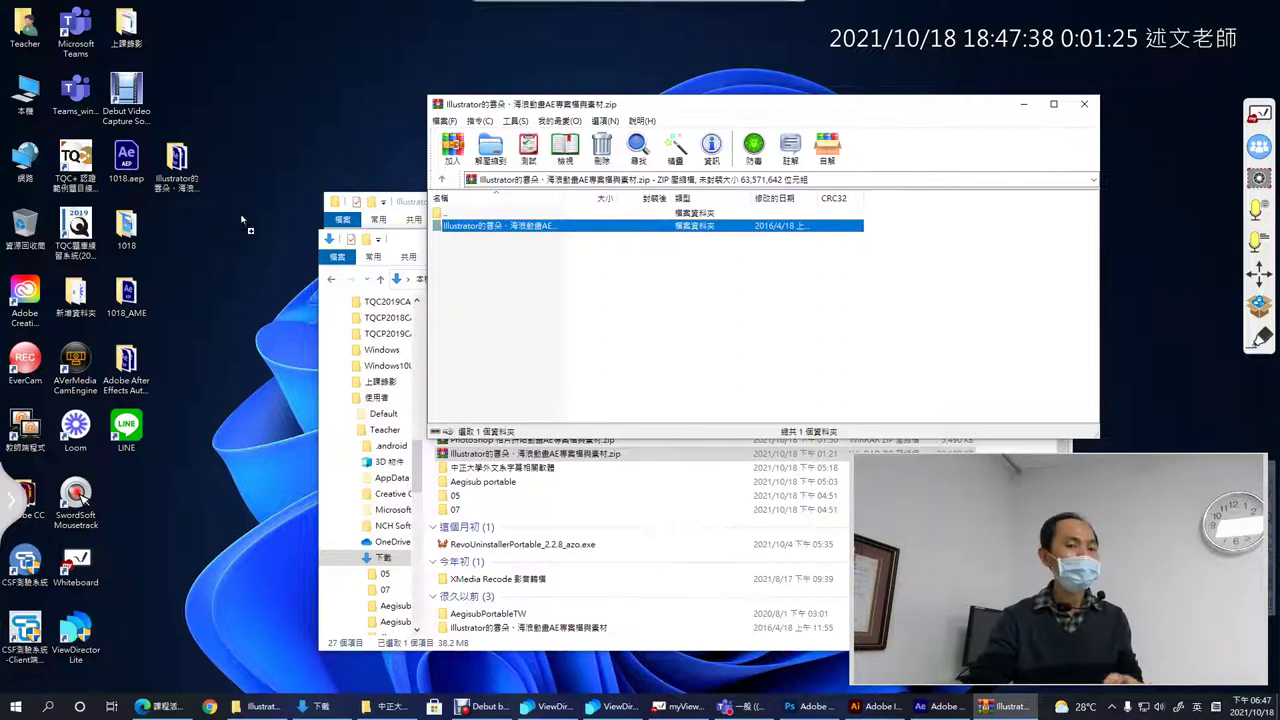
double_click(444, 226)
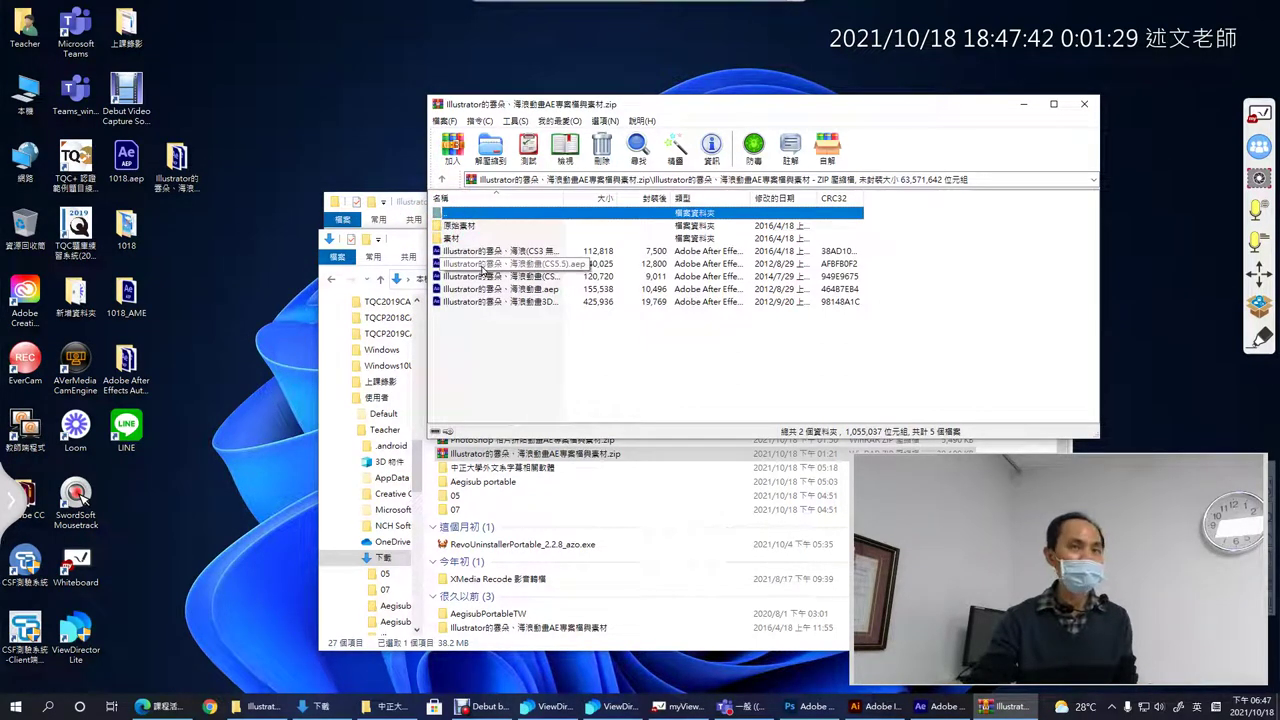
left_click(480, 277)
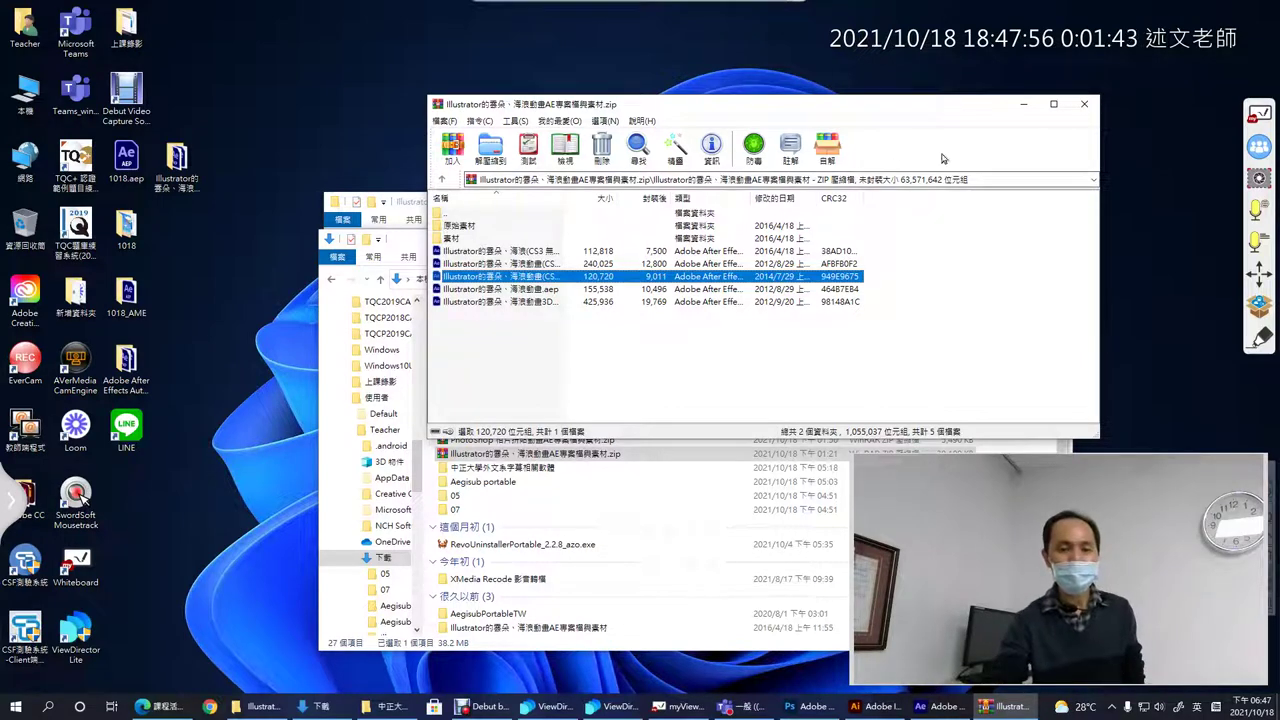
left_click(1083, 104)
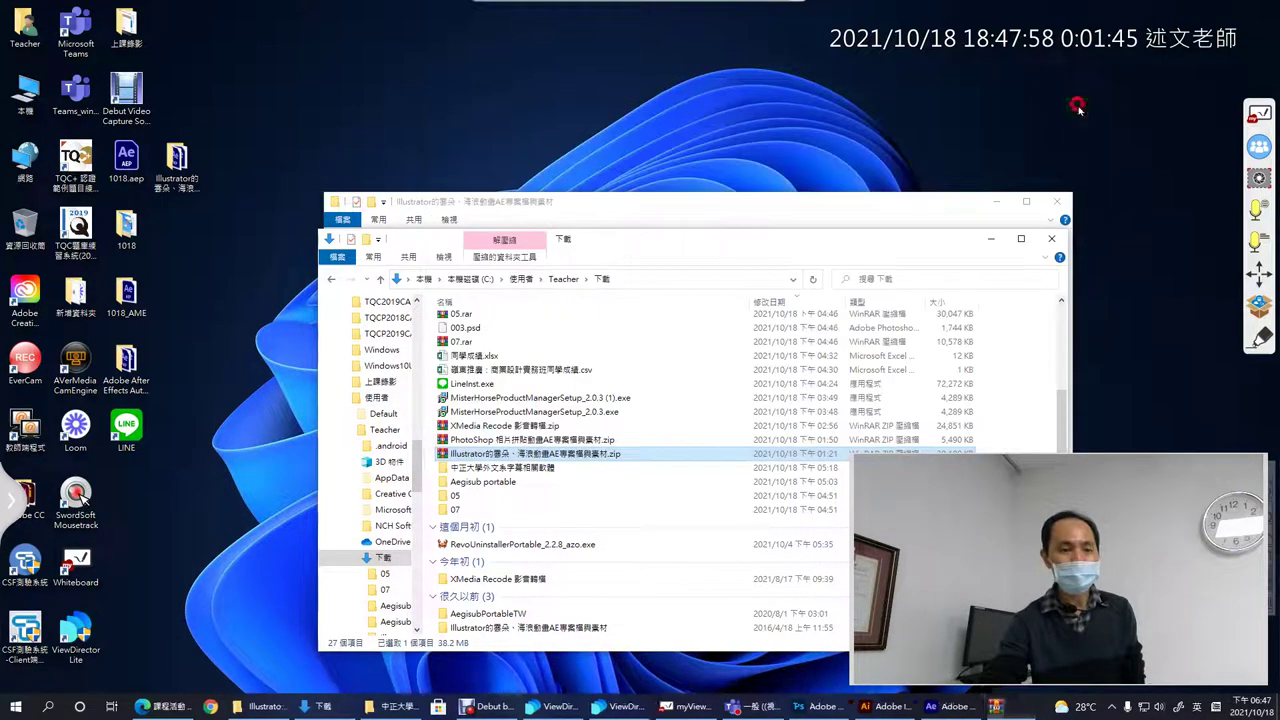
left_click(228, 590)
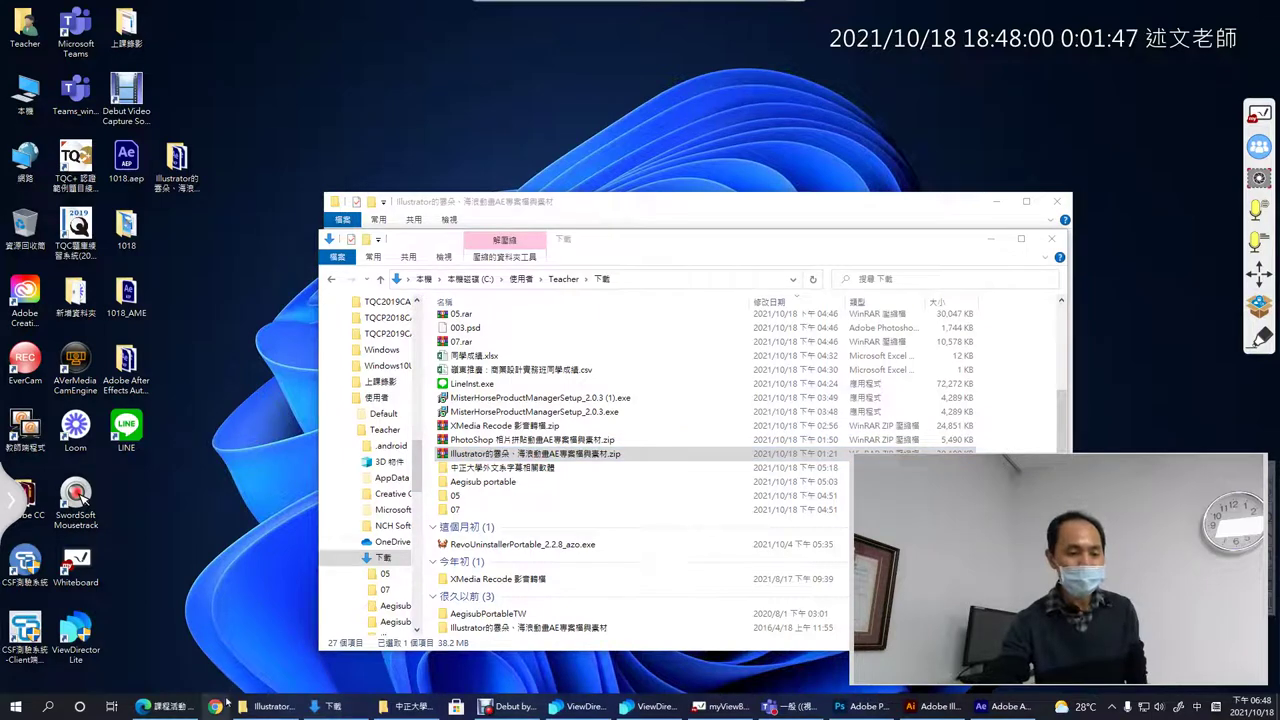
left_click(181, 708)
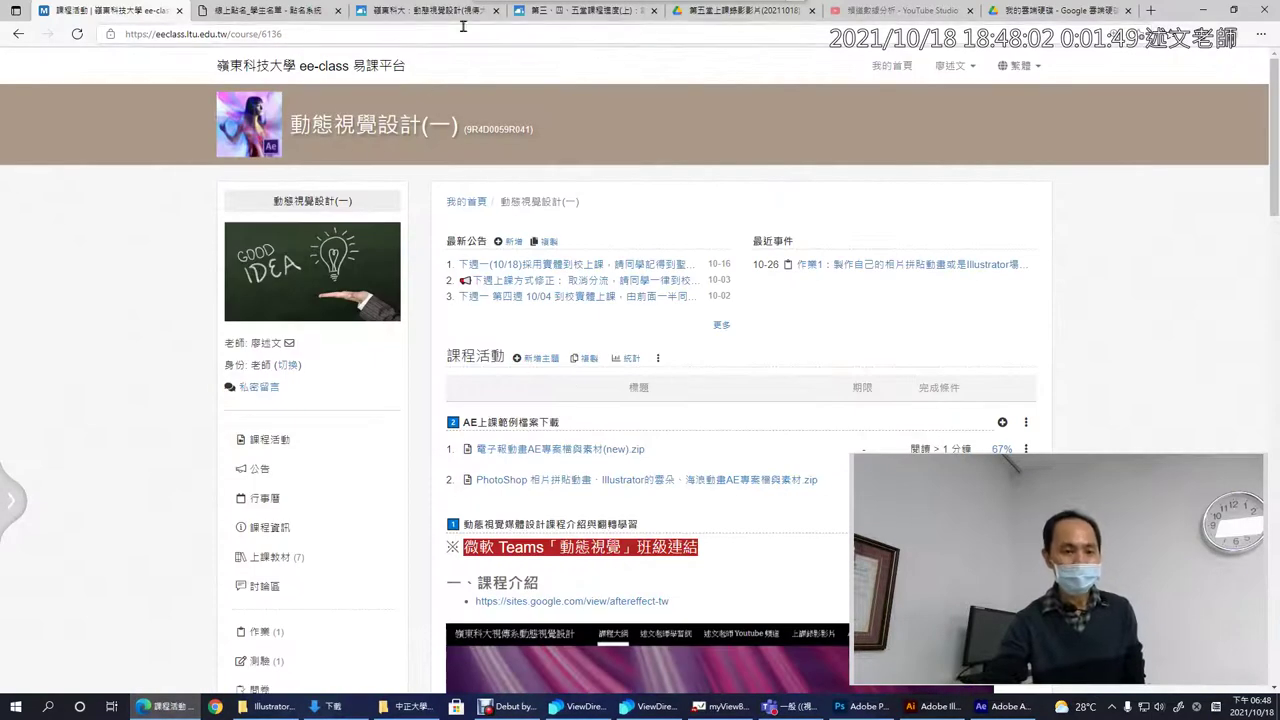
- Play the handout's dax_brazil範例影片.flv sample in Google Drive's preview, then close it
left_click(545, 12)
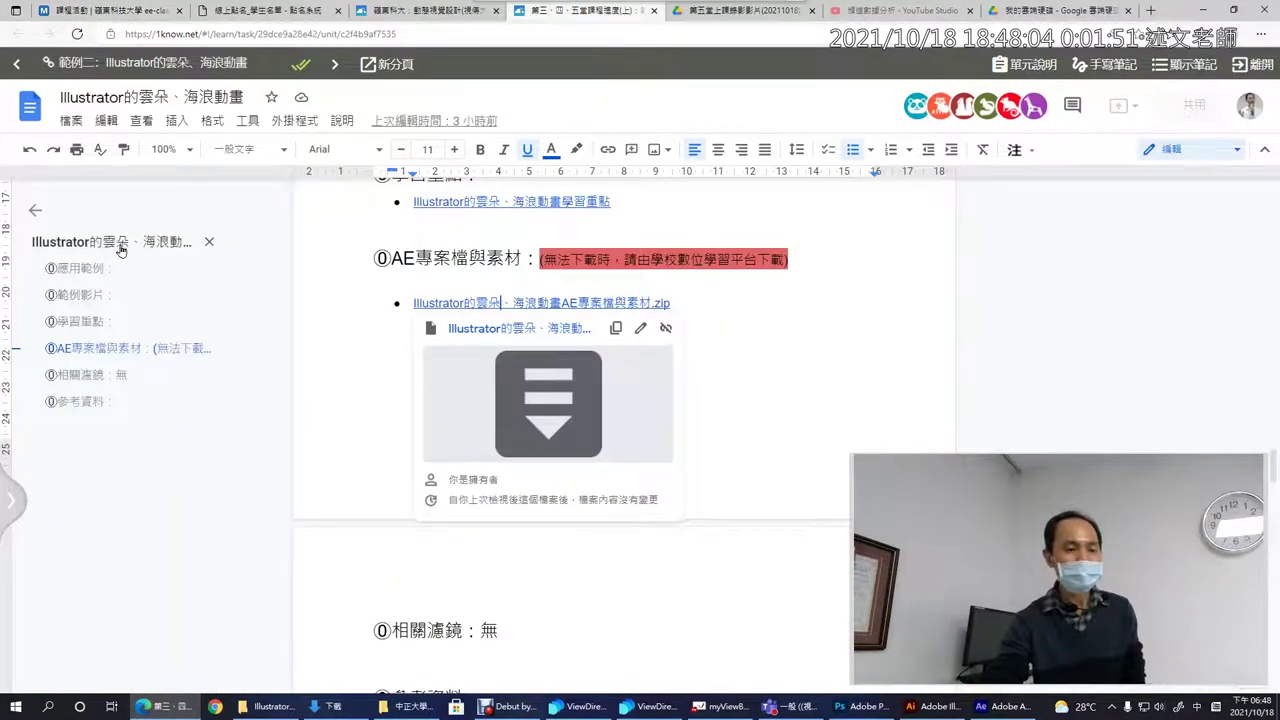
left_click(119, 245)
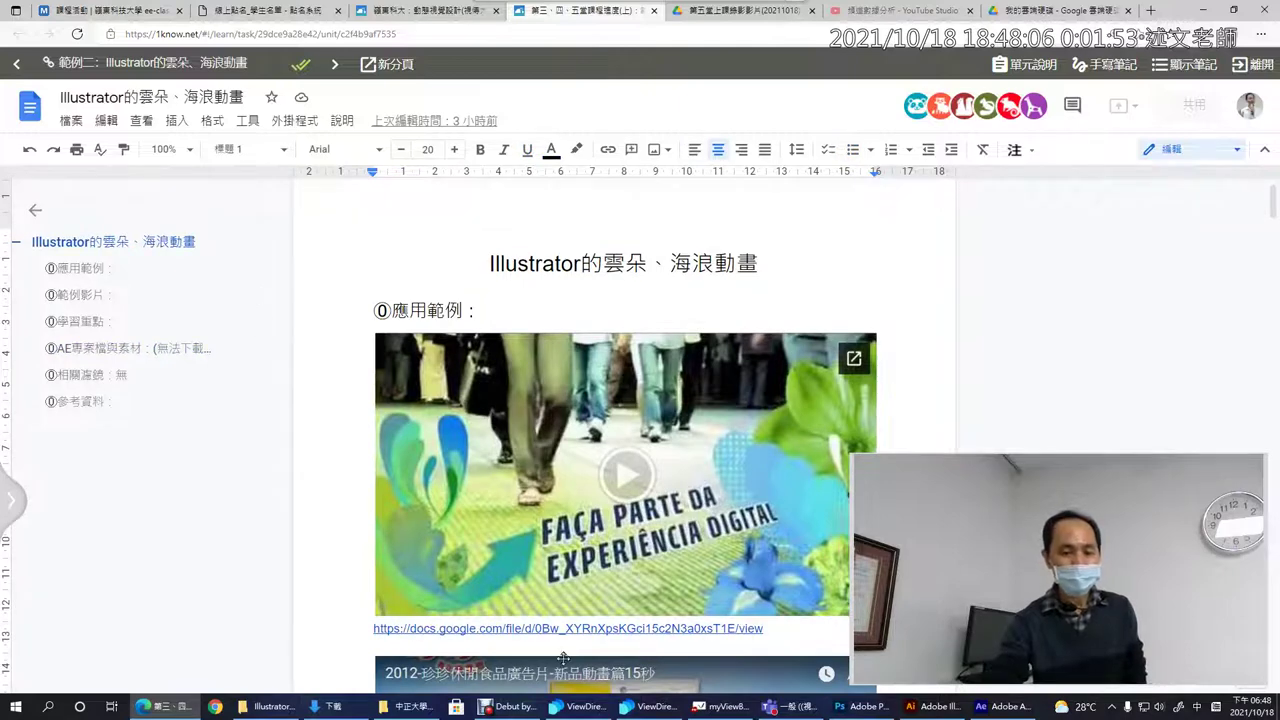
left_click(577, 630)
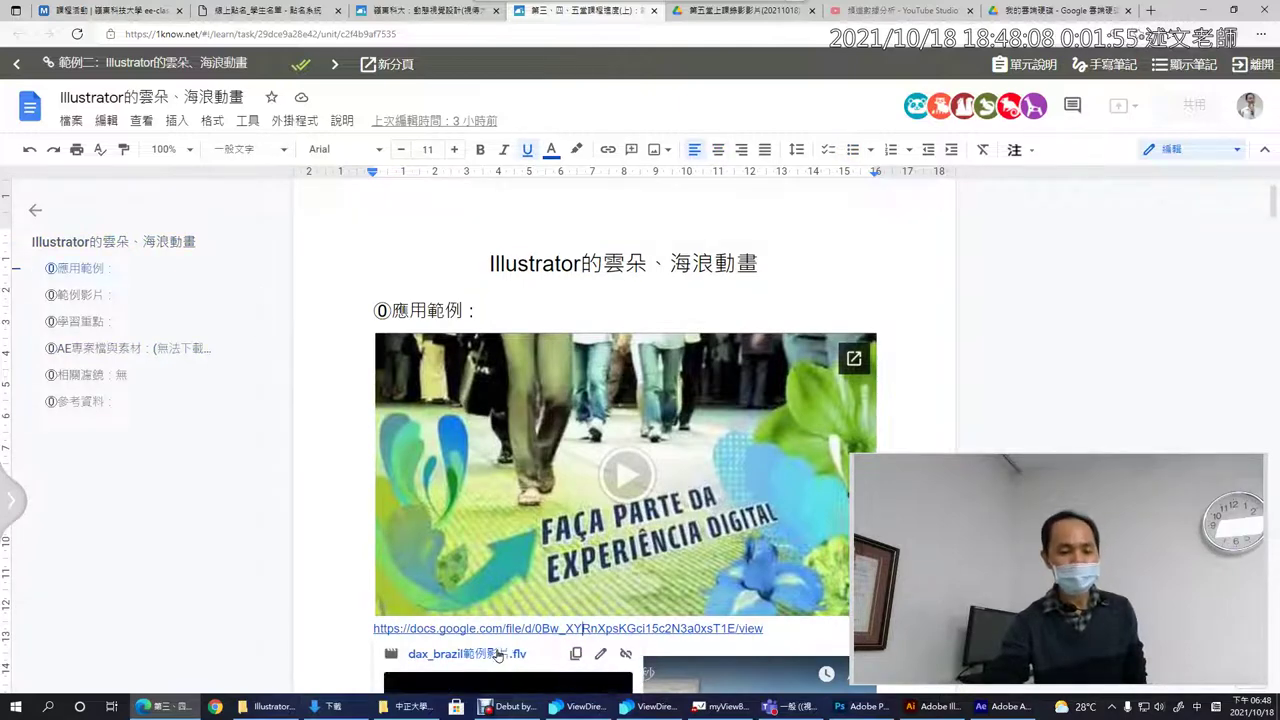
left_click(497, 653)
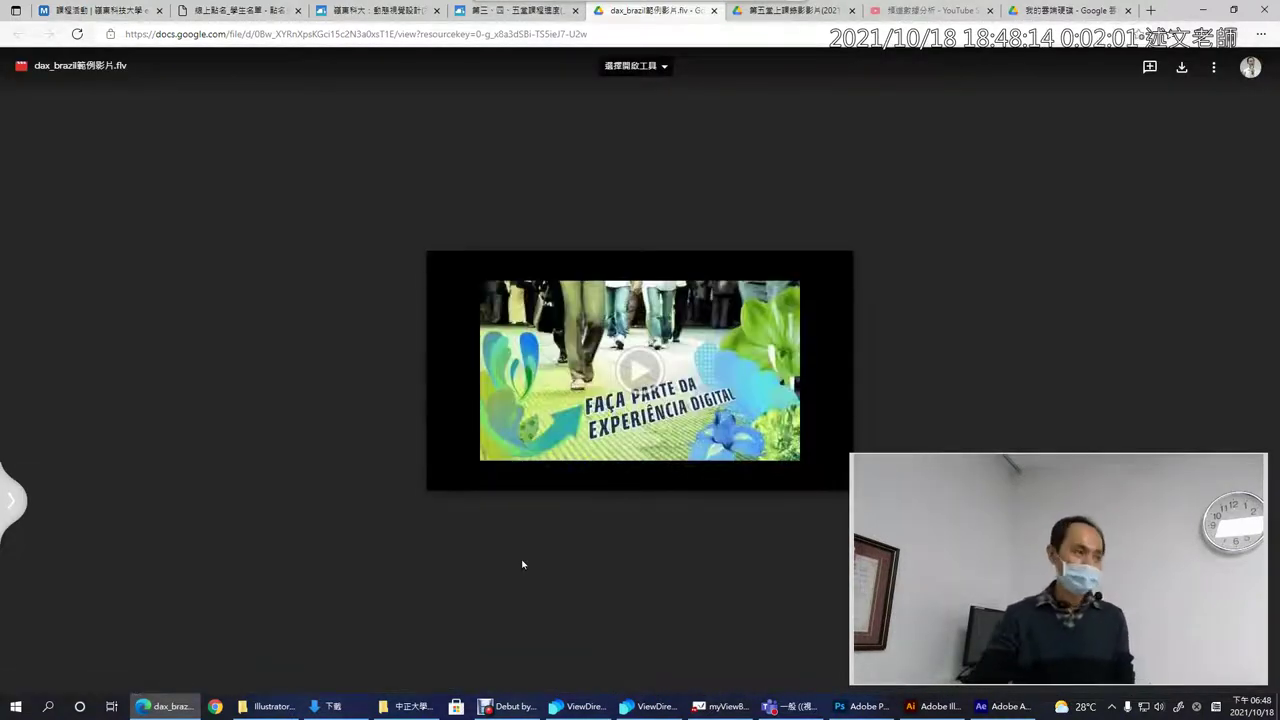
left_click(636, 398)
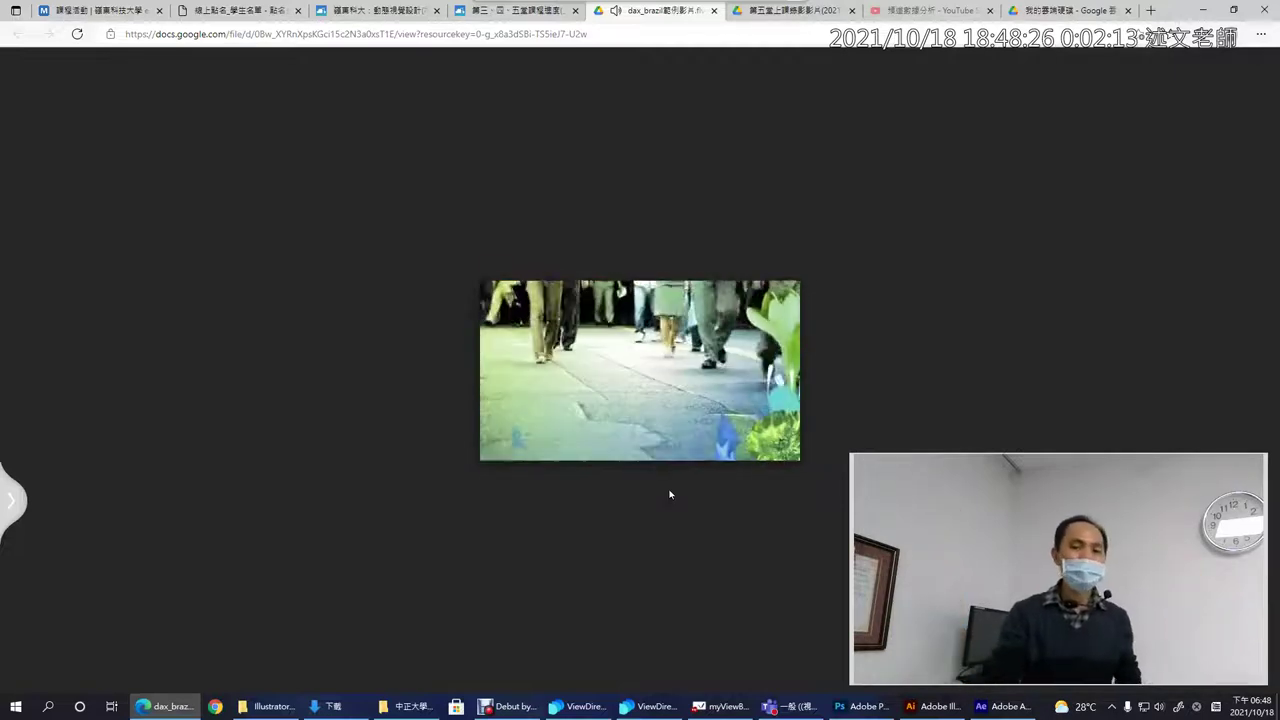
left_click(713, 11)
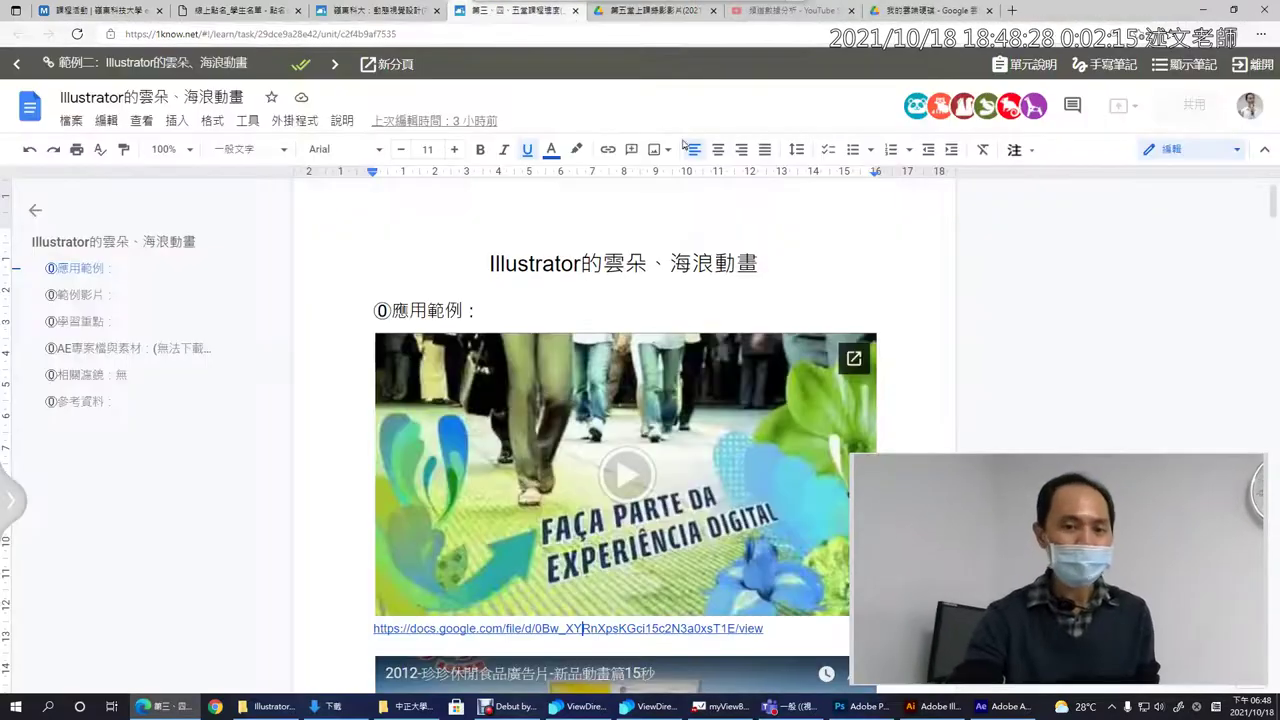
- Watch the 15-second 2012 珍珍 snack ad from the handout's youtu.be link, then return
scroll(675, 320, "down", 3)
scroll(675, 320, "down", 3)
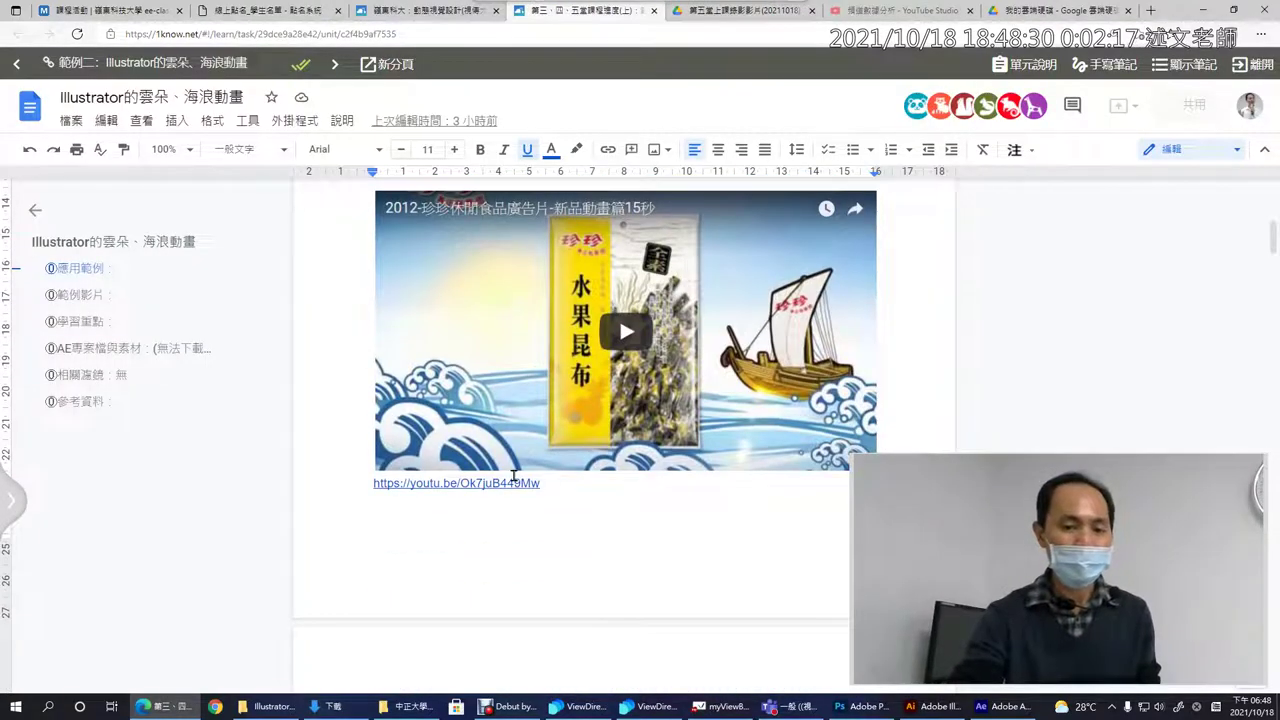
left_click(513, 480)
left_click(502, 508)
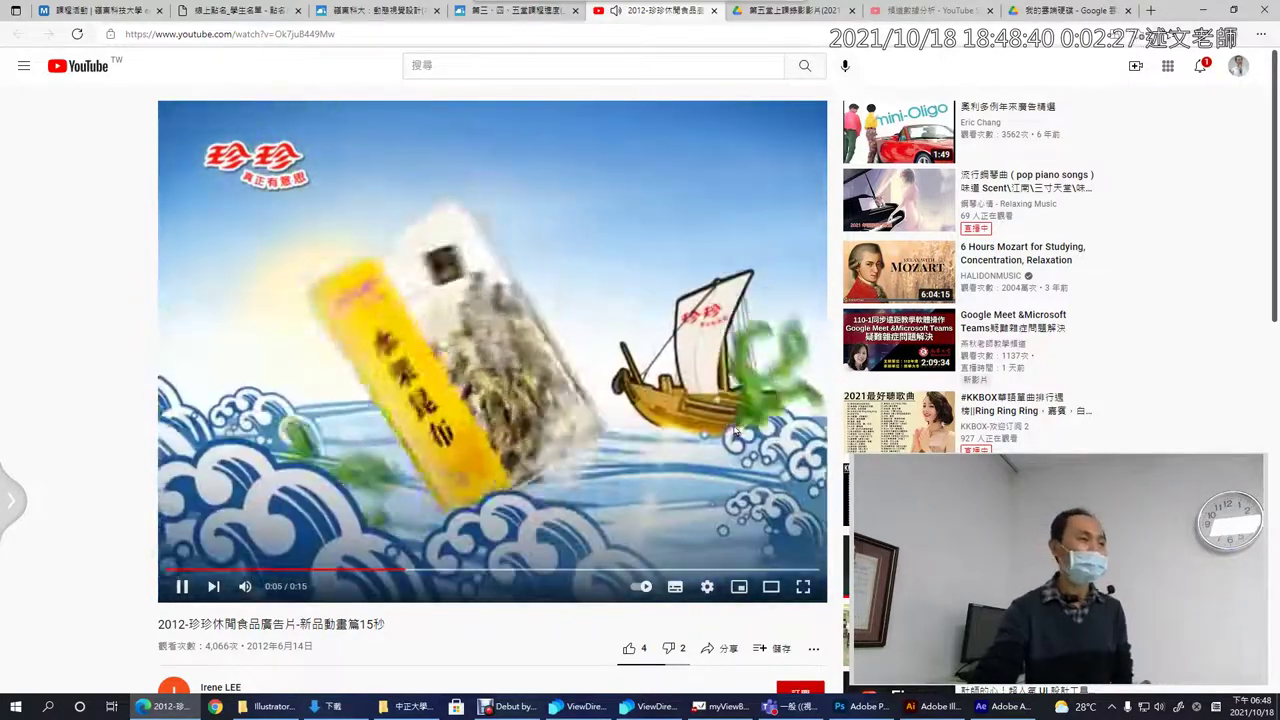
mouse_move(705, 22)
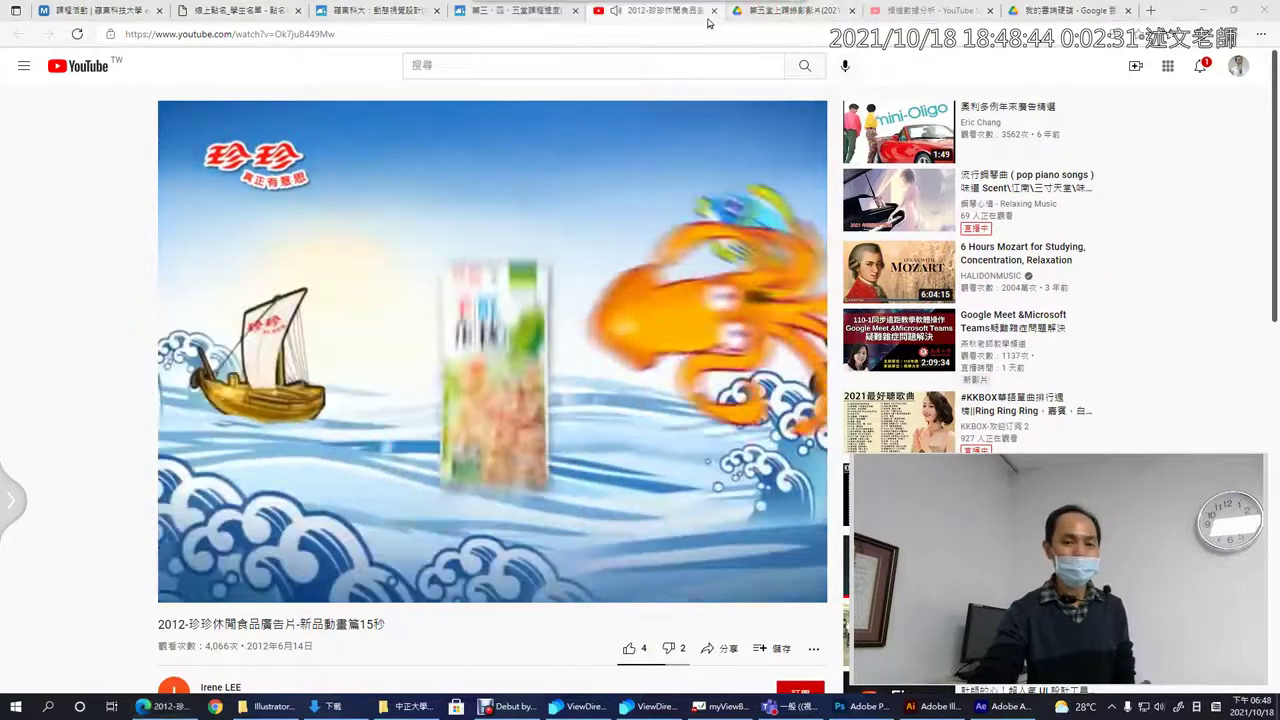
left_click(510, 10)
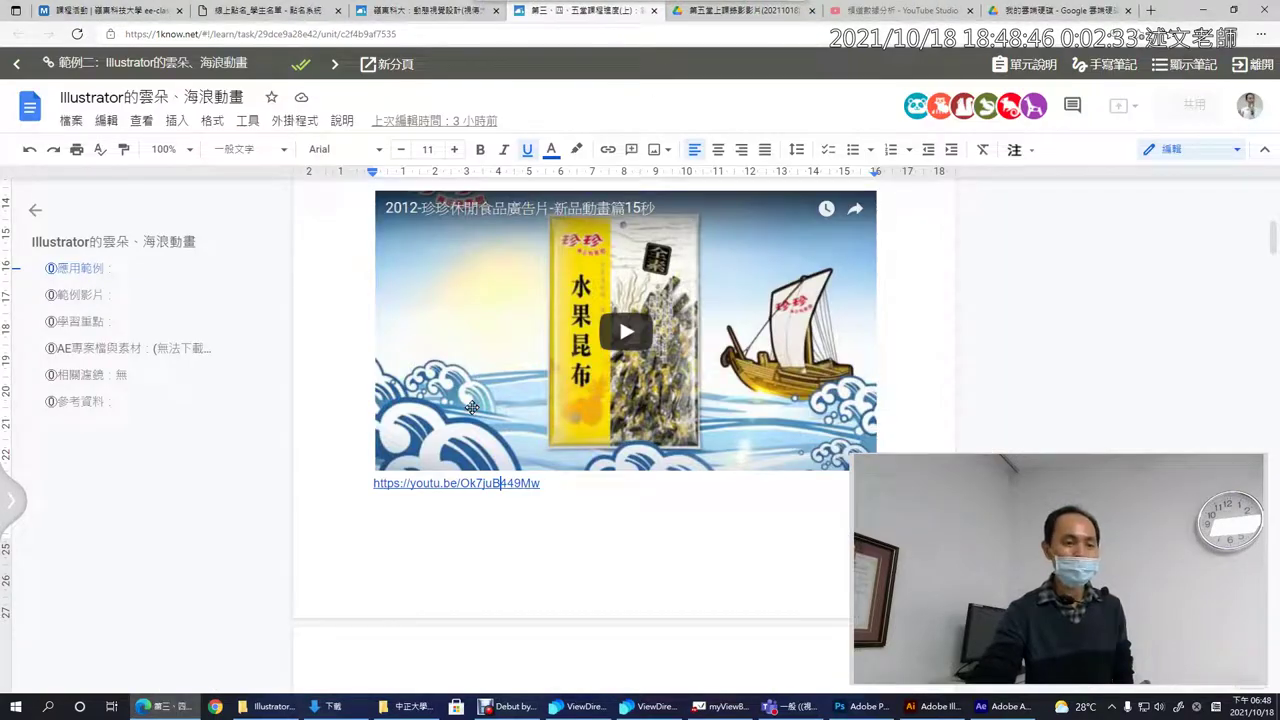
left_click(94, 301)
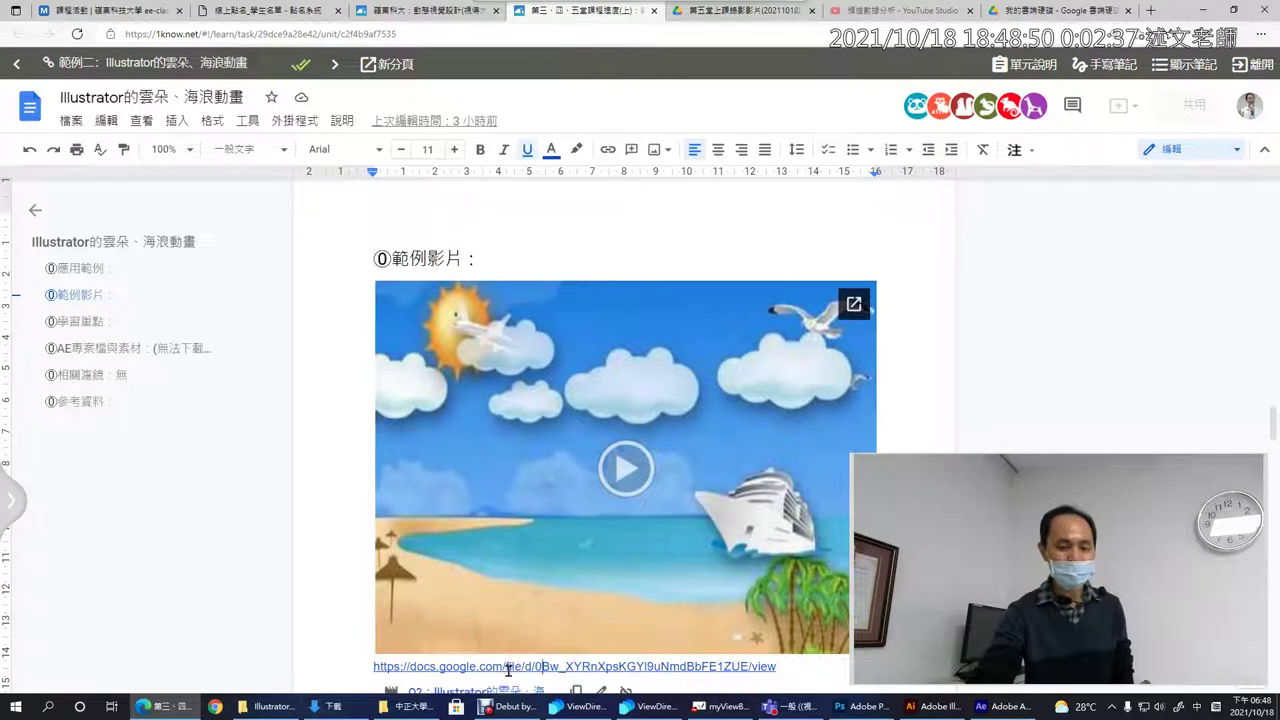
left_click(490, 690)
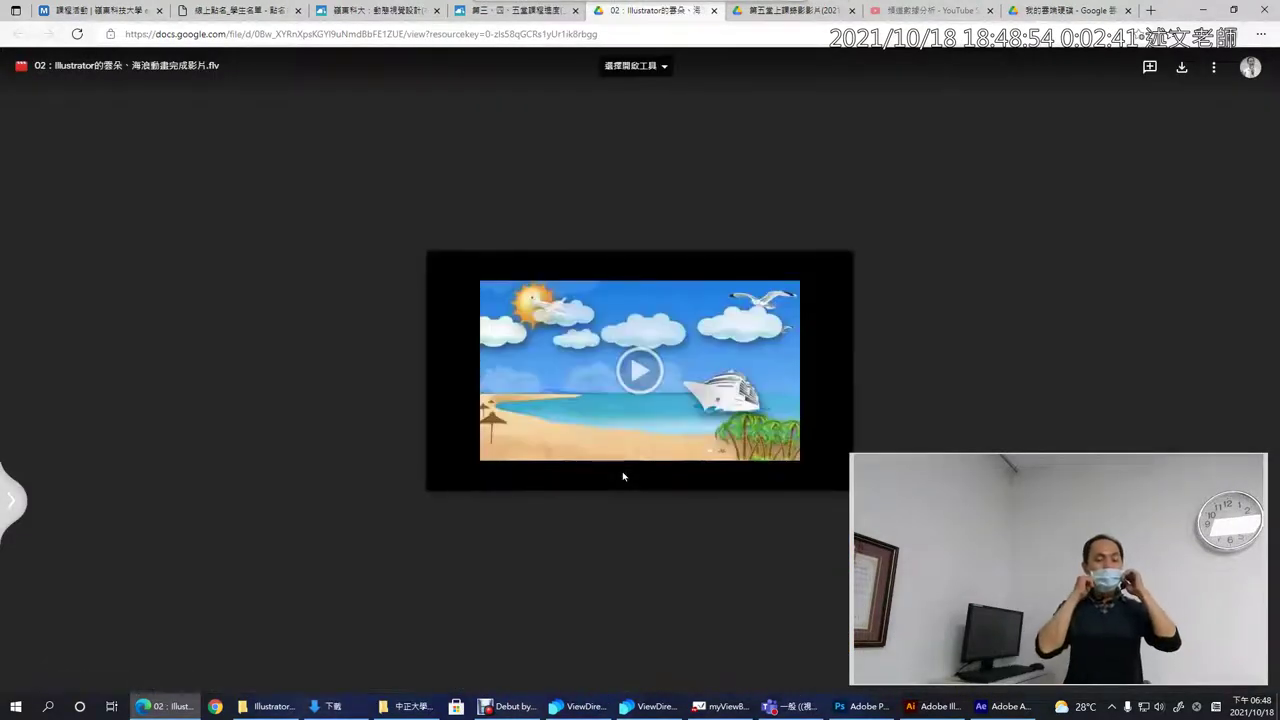
left_click(644, 384)
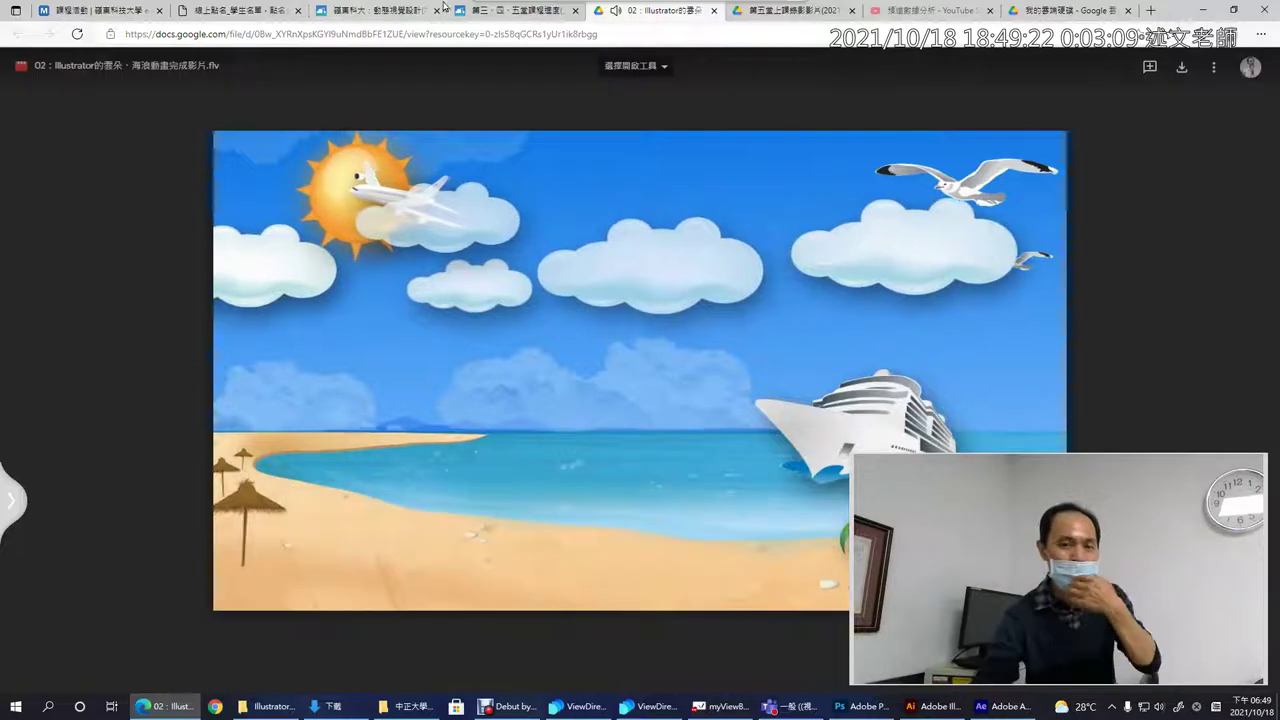
mouse_move(685, 57)
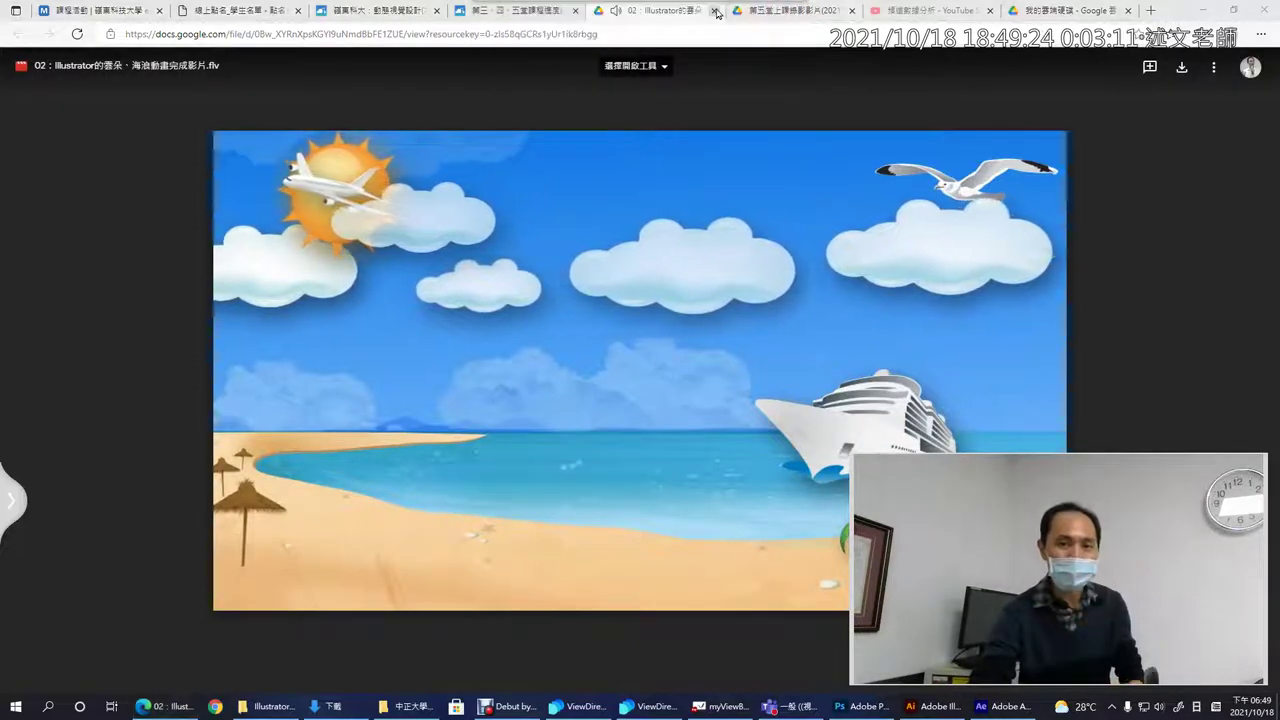
left_click(714, 10)
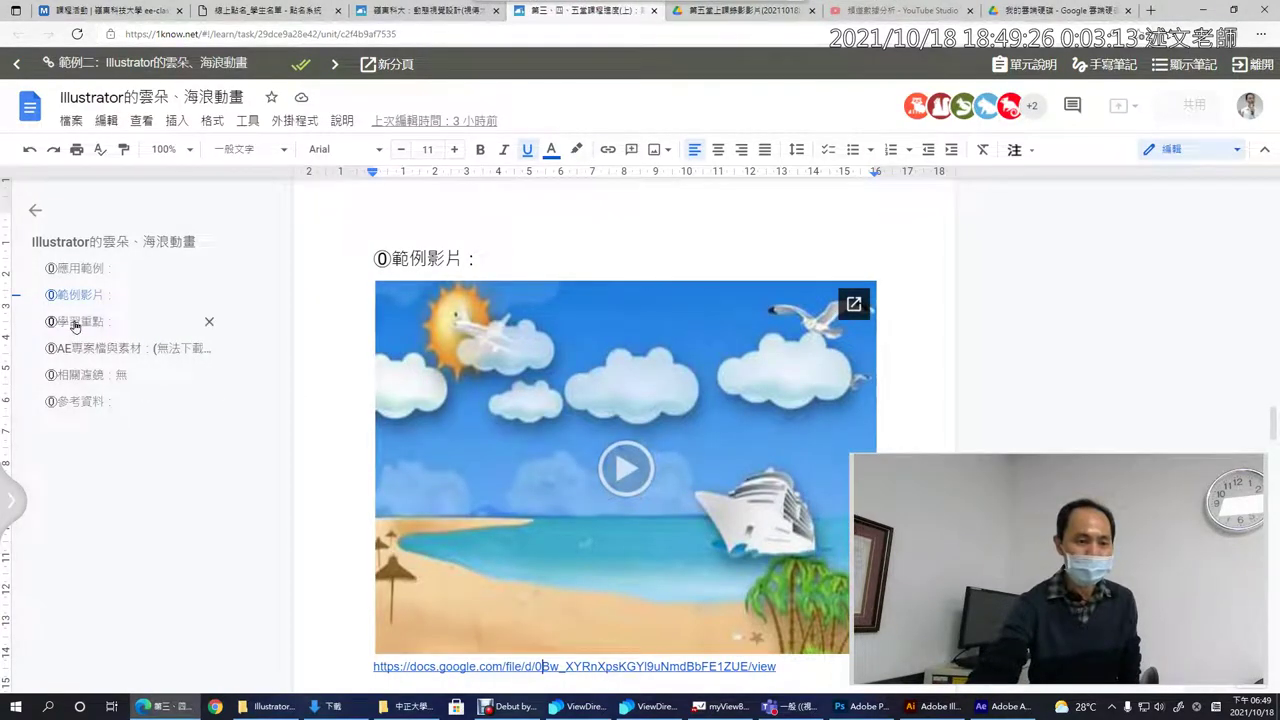
- Jump to the 學習重點 section and open its linked learning-points document in a new tab
left_click(75, 322)
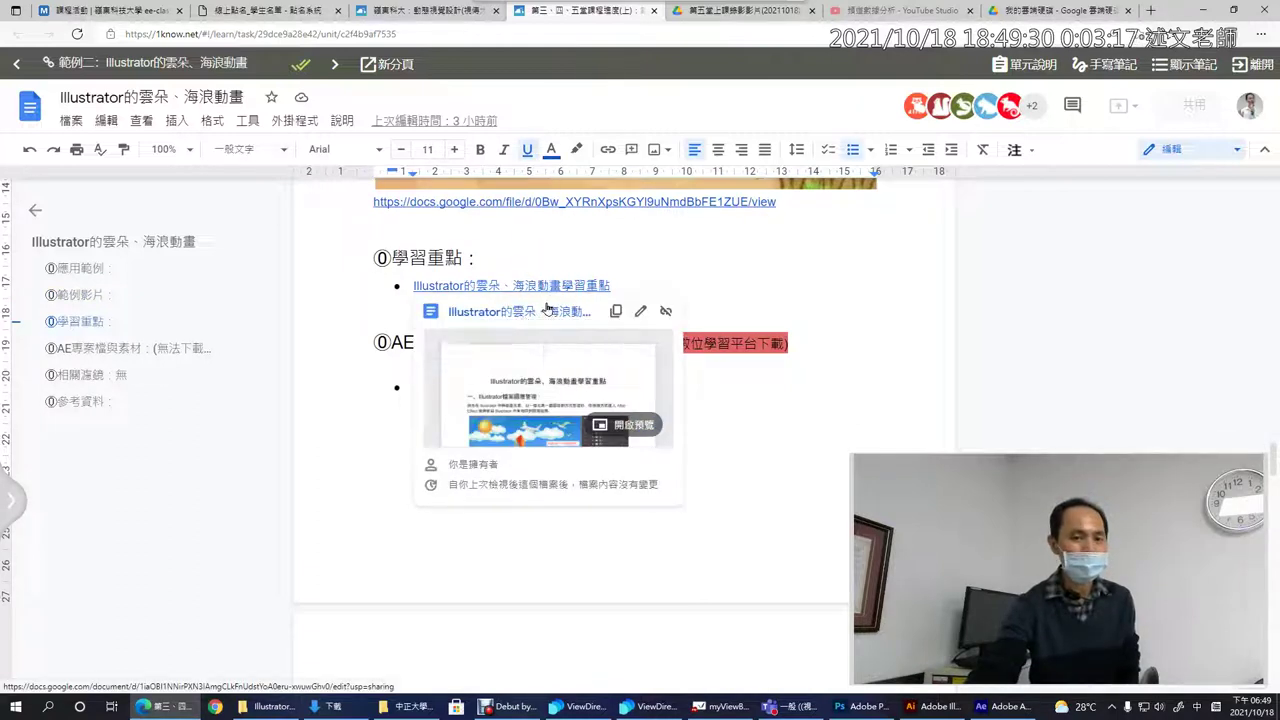
left_click(545, 312)
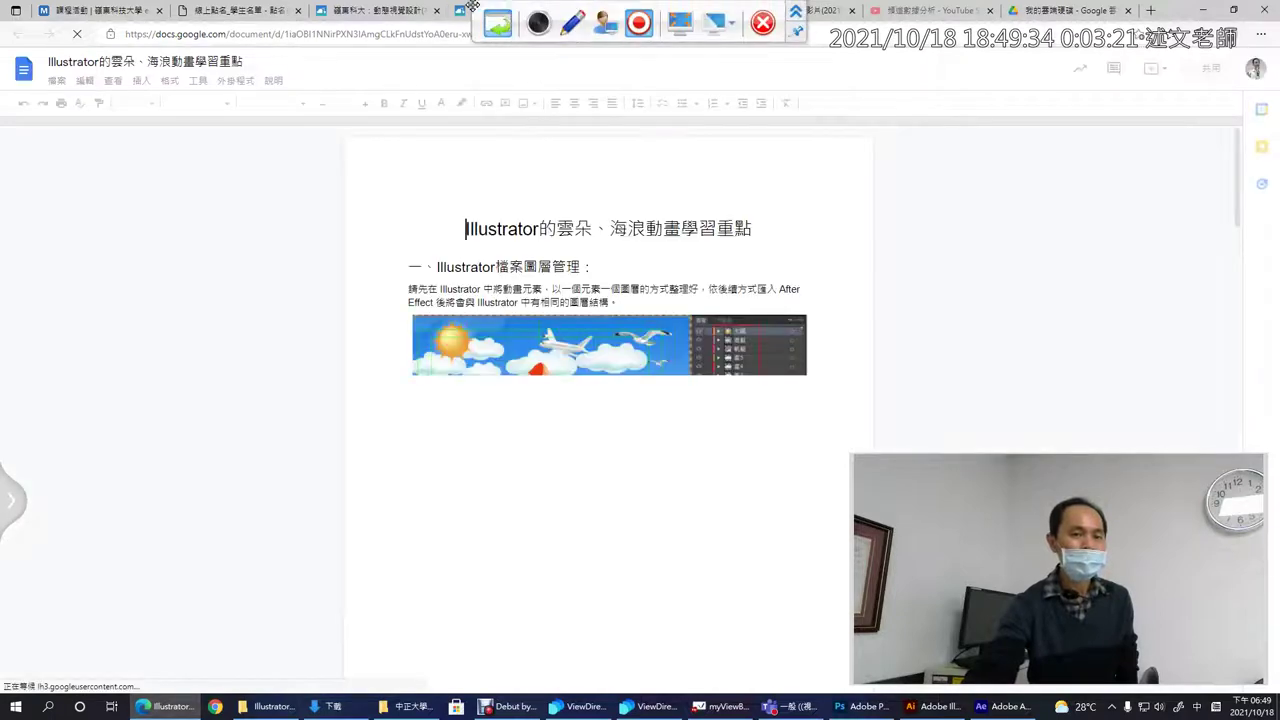
left_click(465, 12)
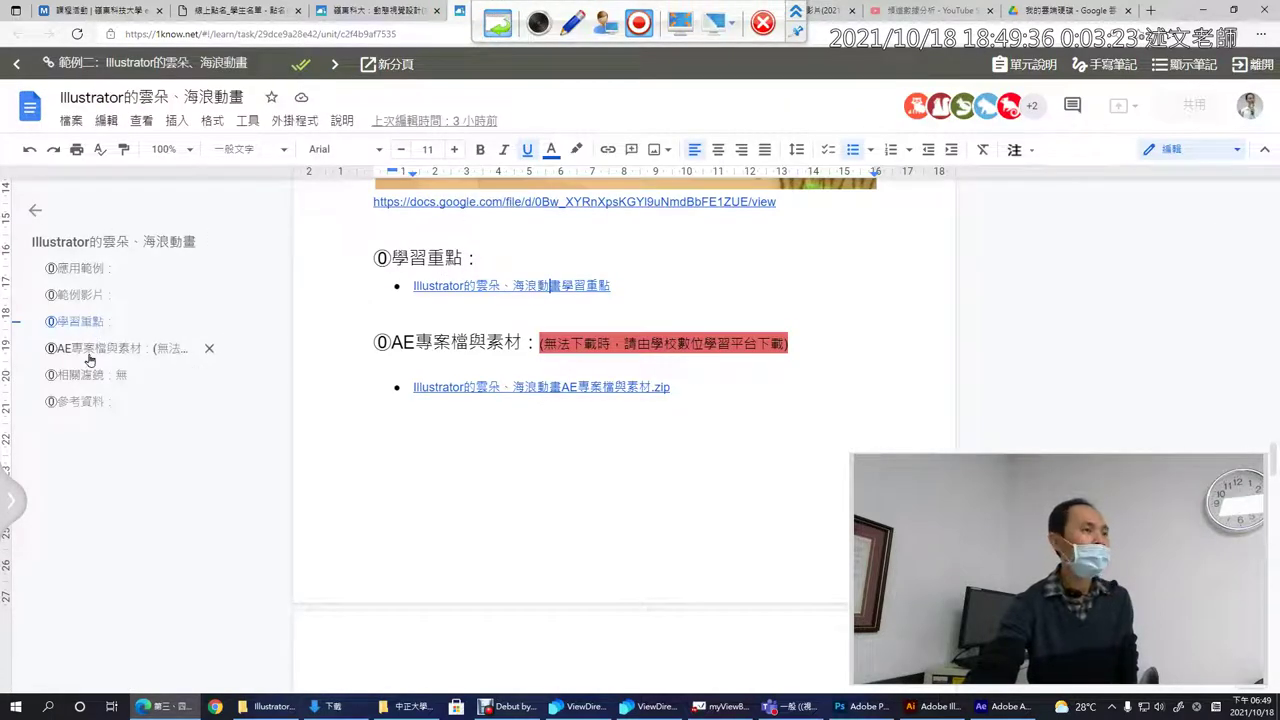
- Browse the 相關濾鏡 references, then jump to the AE專案檔與素材 section via the outline
left_click(35, 210)
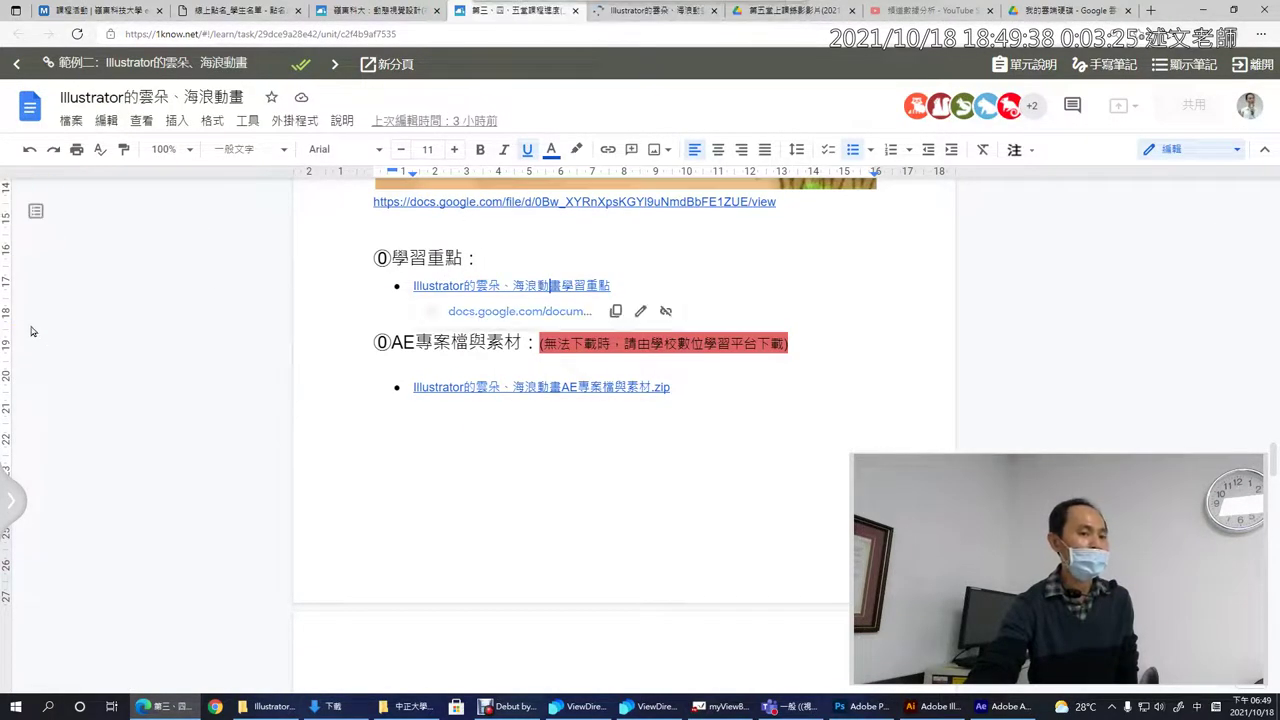
left_click(35, 215)
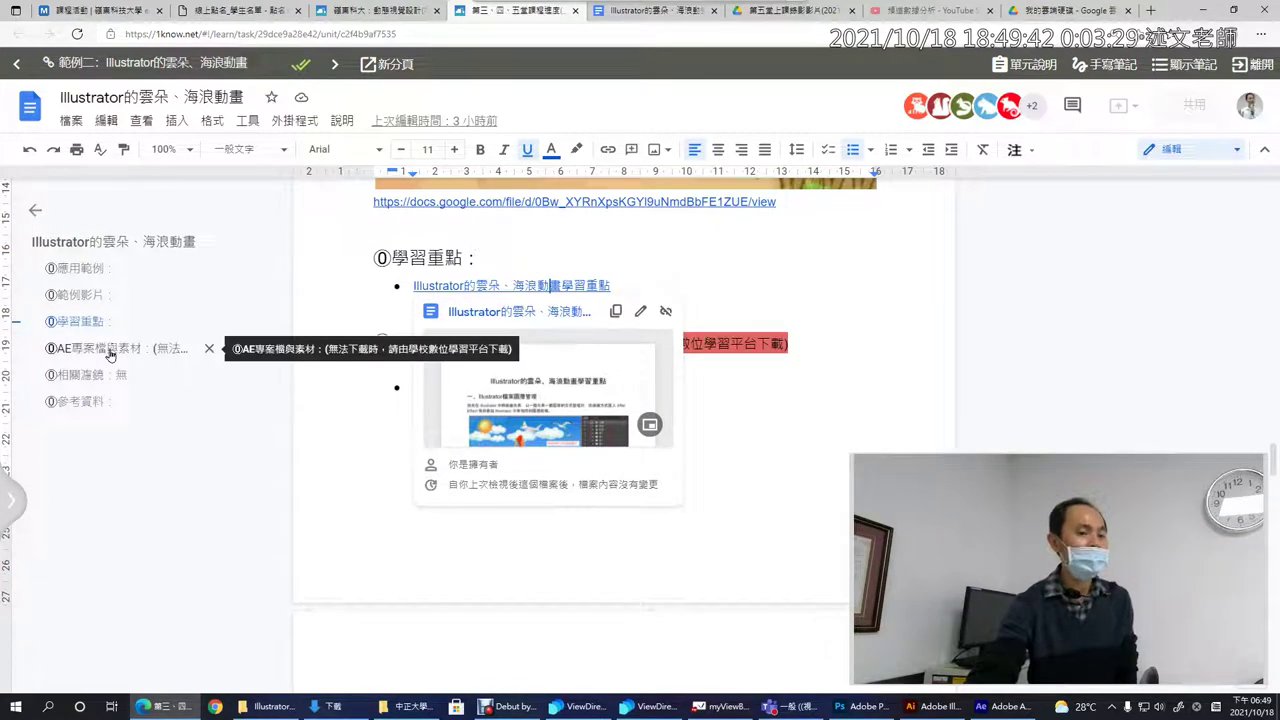
left_click(88, 375)
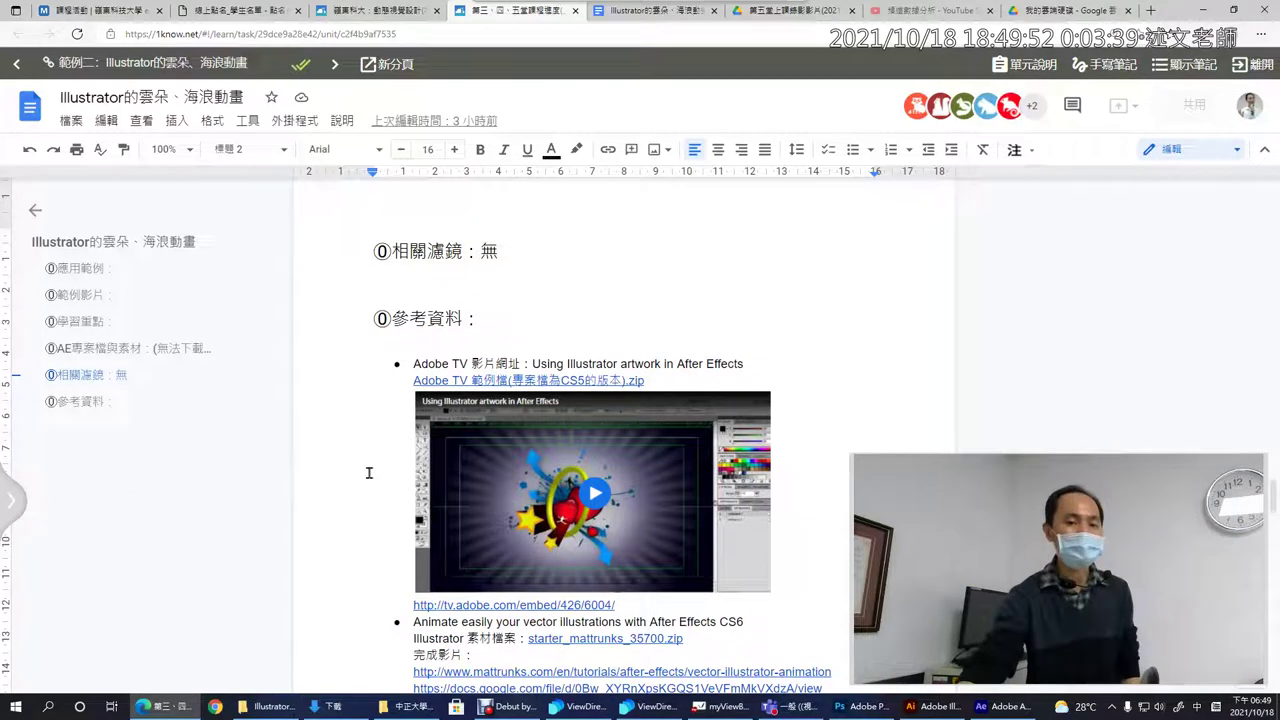
scroll(428, 470, "down", 3)
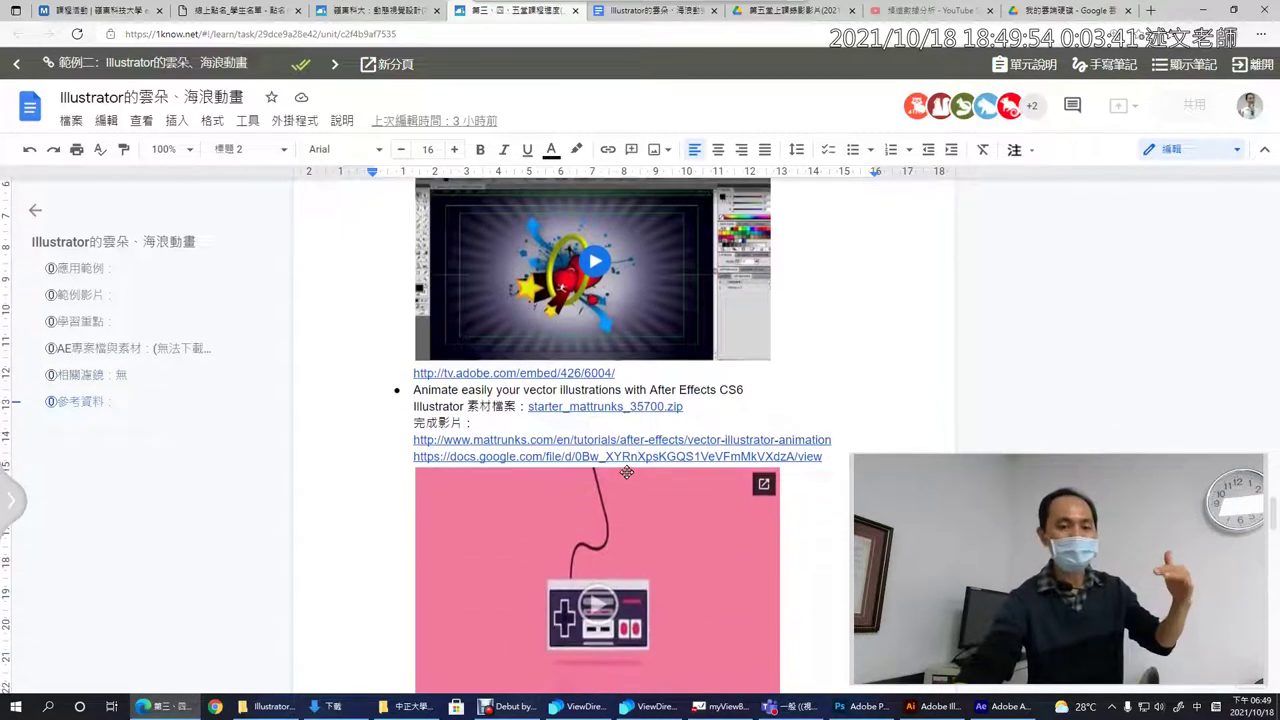
scroll(627, 472, "down", 2)
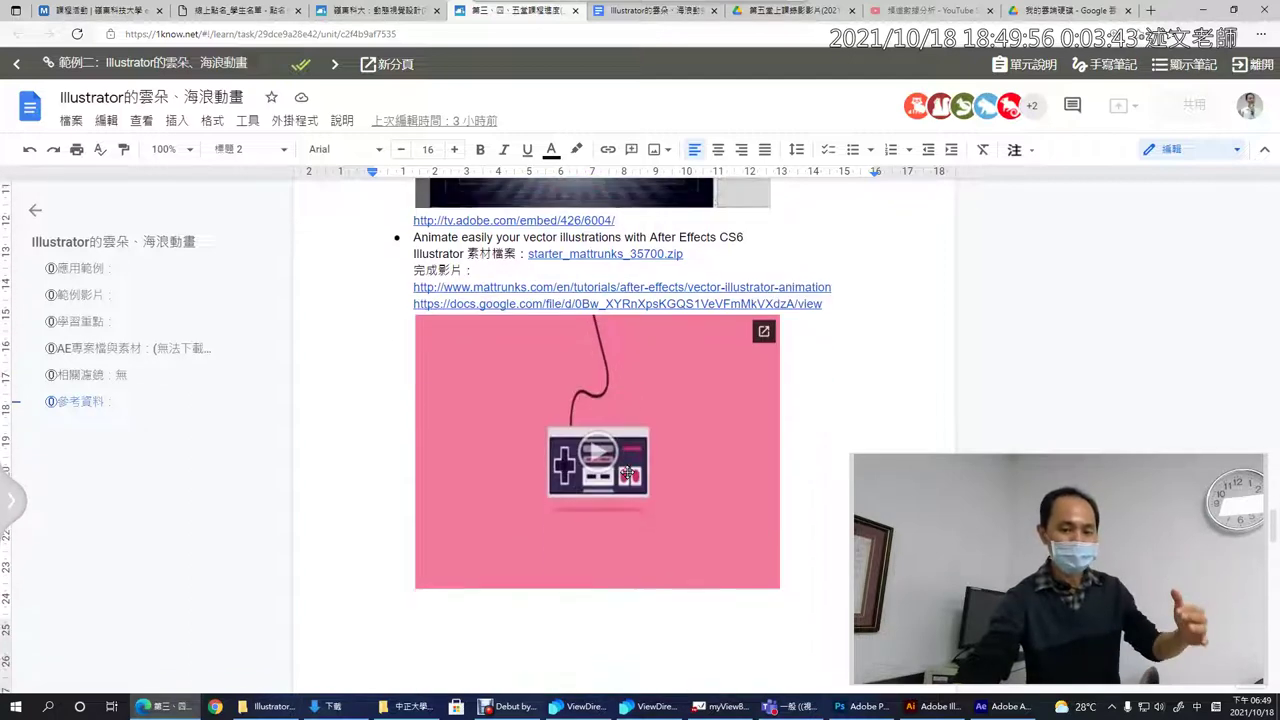
scroll(627, 472, "down", 5)
scroll(628, 472, "down", 3)
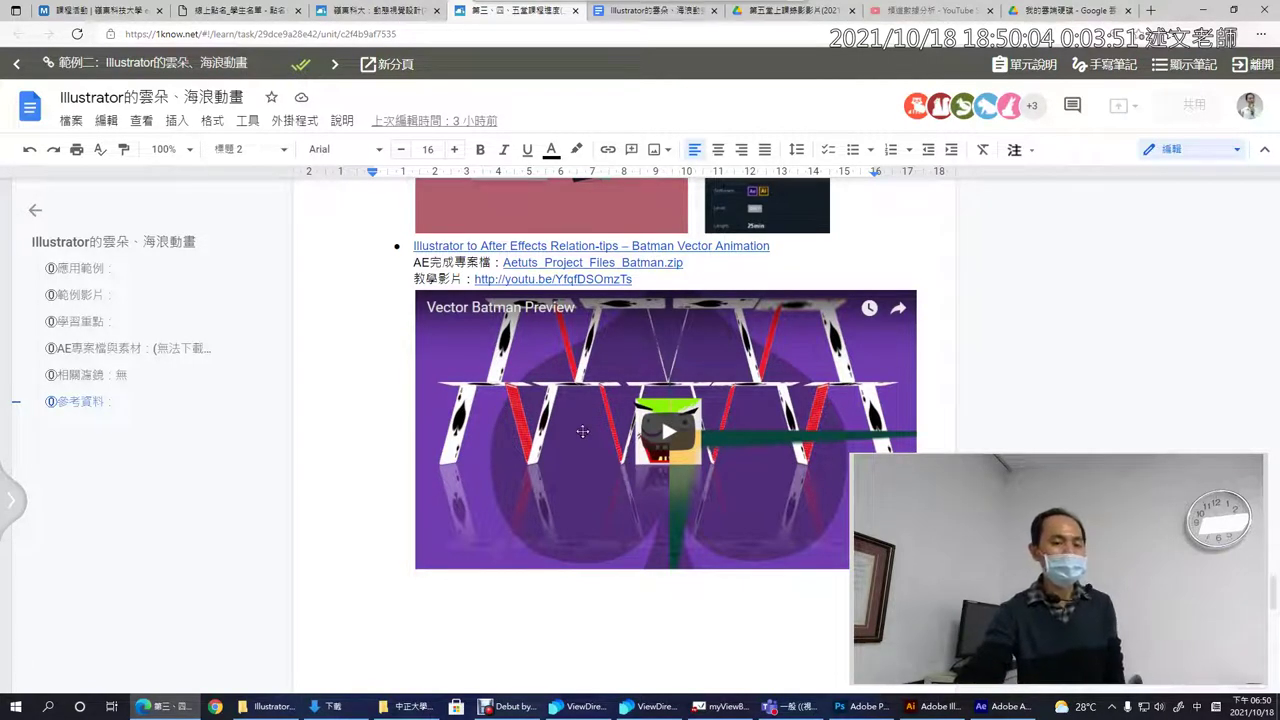
left_click(100, 346)
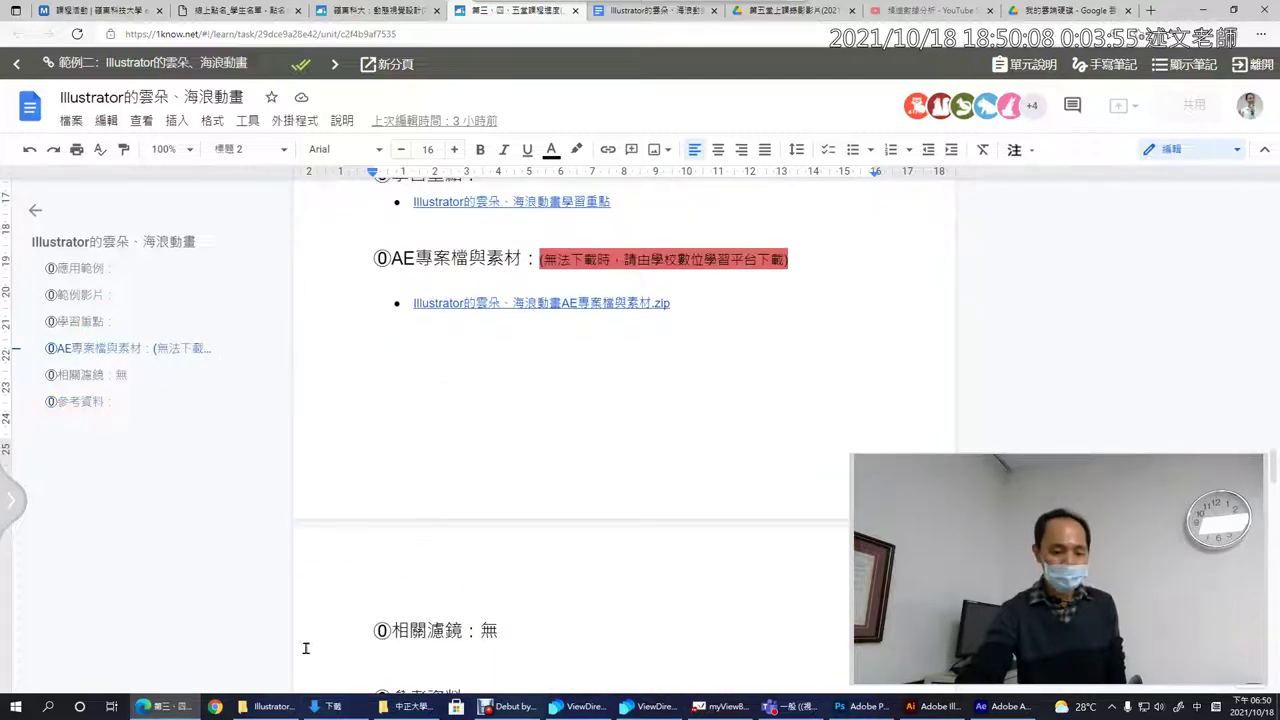
- Open the AE project folder in Downloads, widen the Name column, and select the 3D版 .aep file
left_click(328, 706)
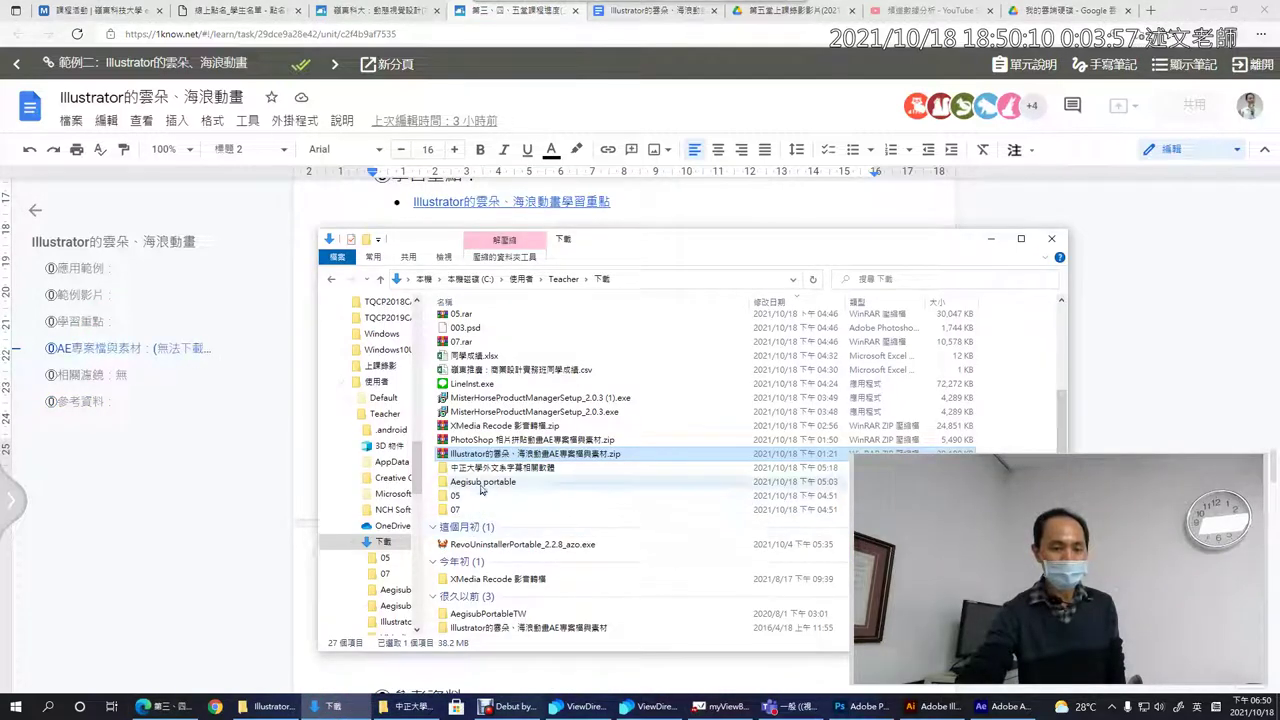
scroll(503, 596, "down", 1)
double_click(514, 616)
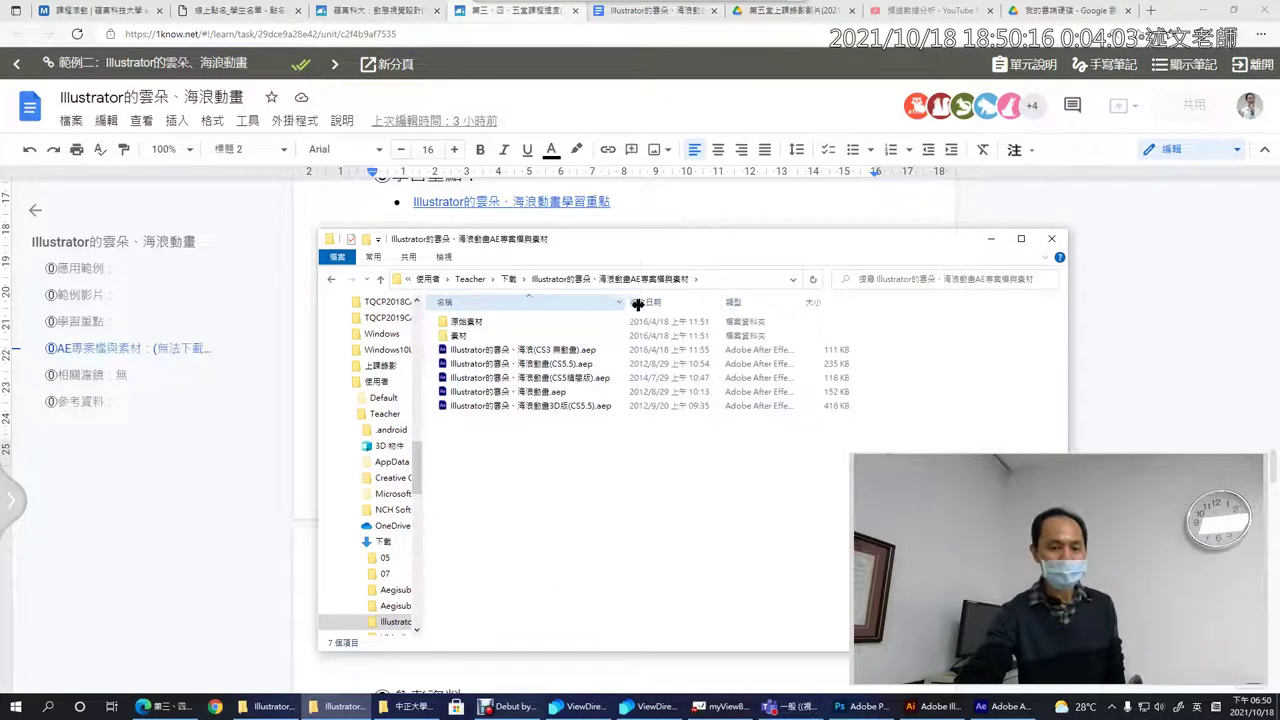
left_click_drag(606, 301, 780, 302)
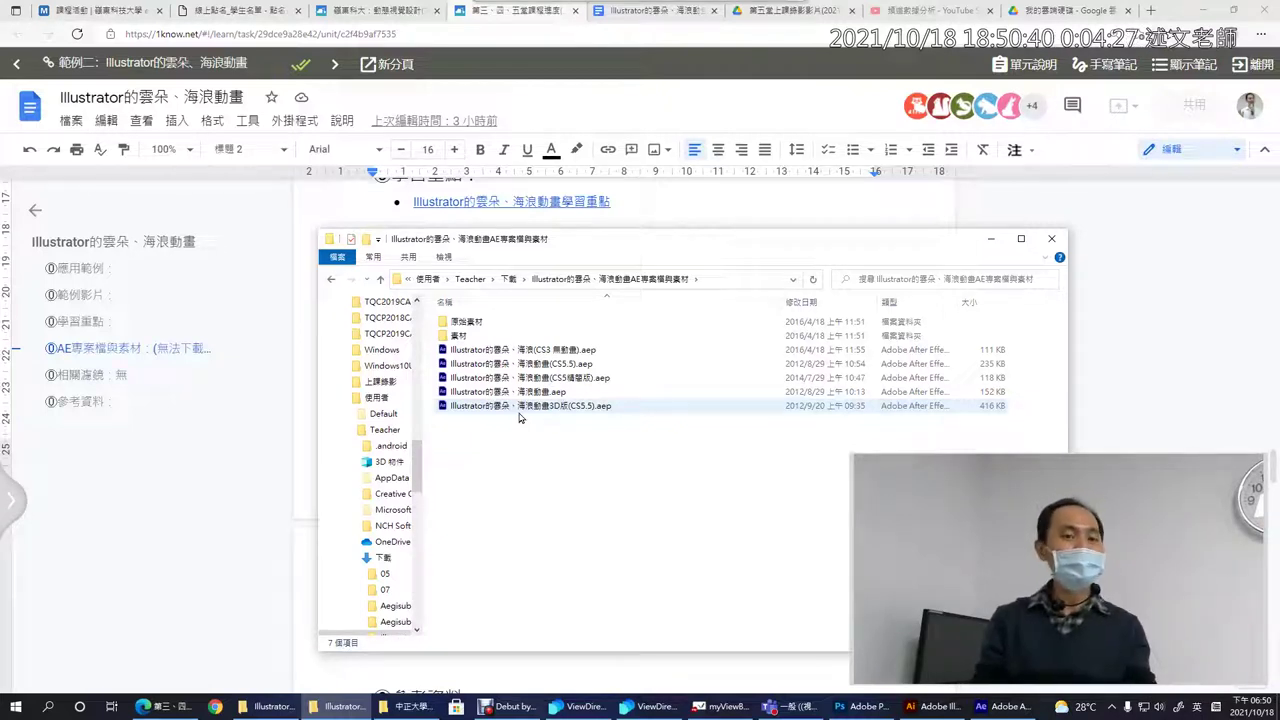
left_click(519, 410)
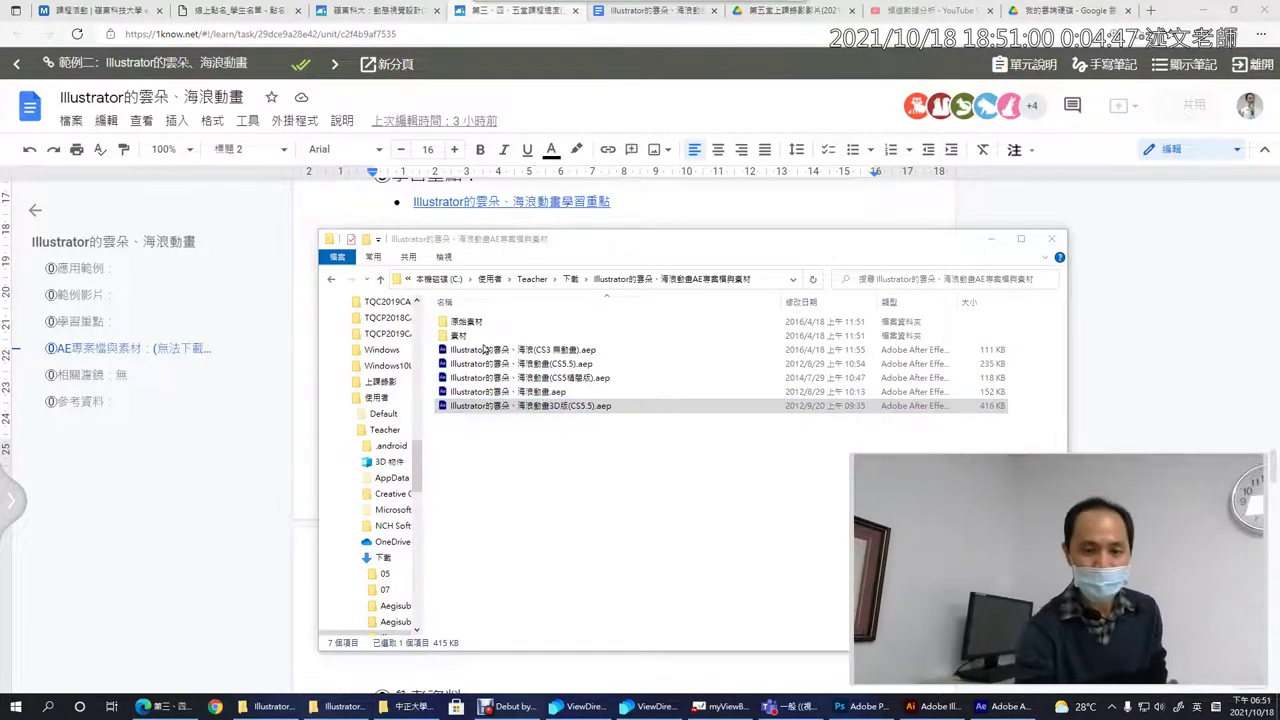
- Annotate the file list with 向量 and 點陣 notes, clear them, then open the CS5精簡版 project
mouse_move(508, 470)
left_mouse_down()
mouse_move(565, 530)
mouse_move(548, 505)
left_mouse_up()
left_click_drag(570, 440, 590, 487)
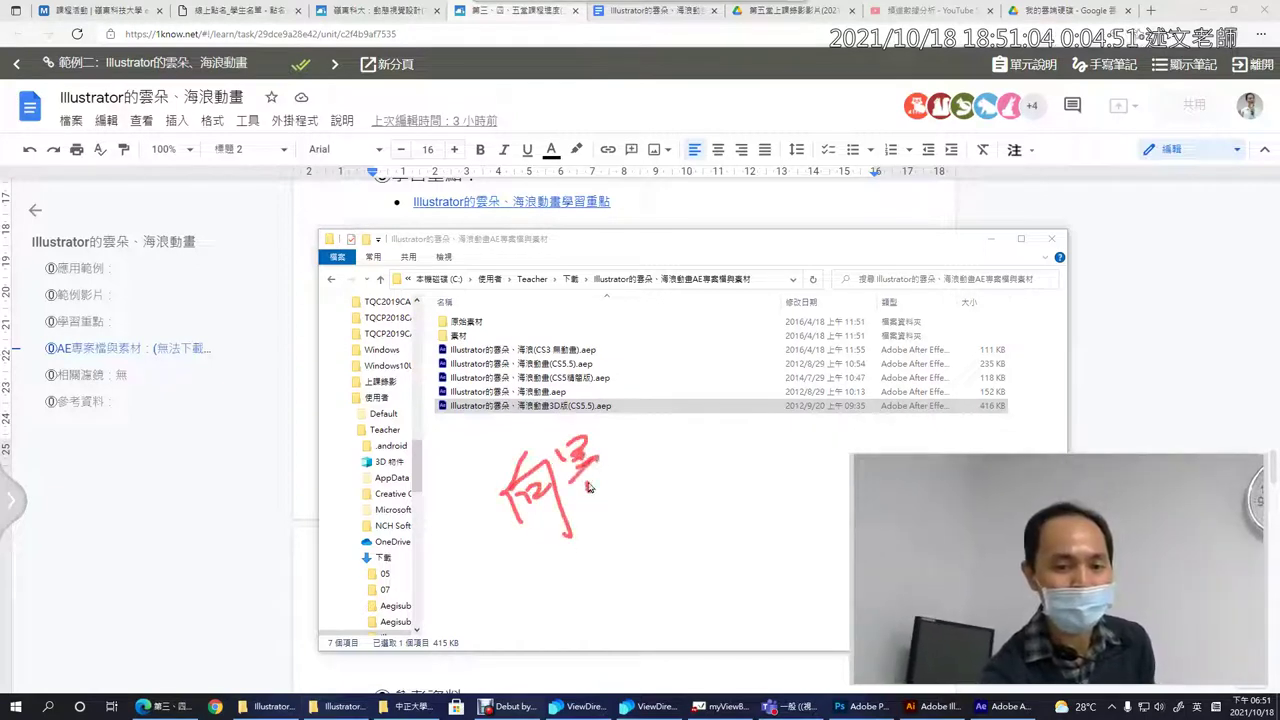
left_click_drag(680, 441, 665, 488)
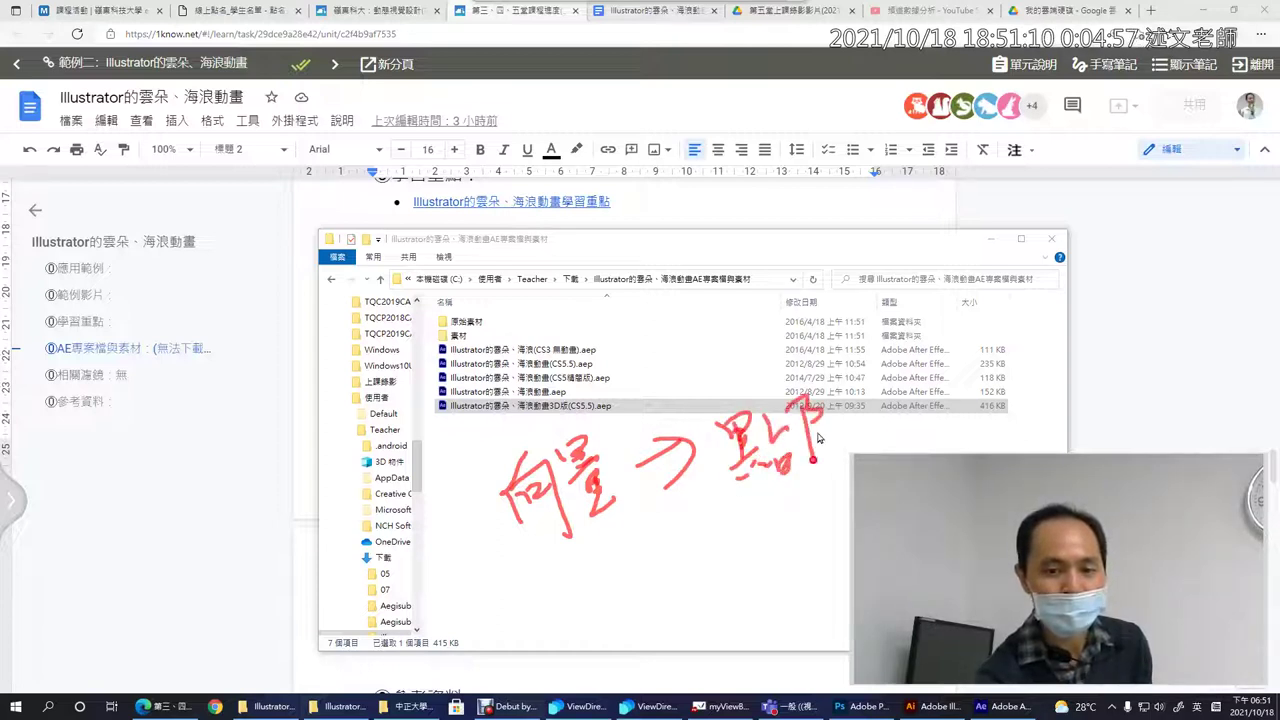
left_click_drag(826, 383, 845, 455)
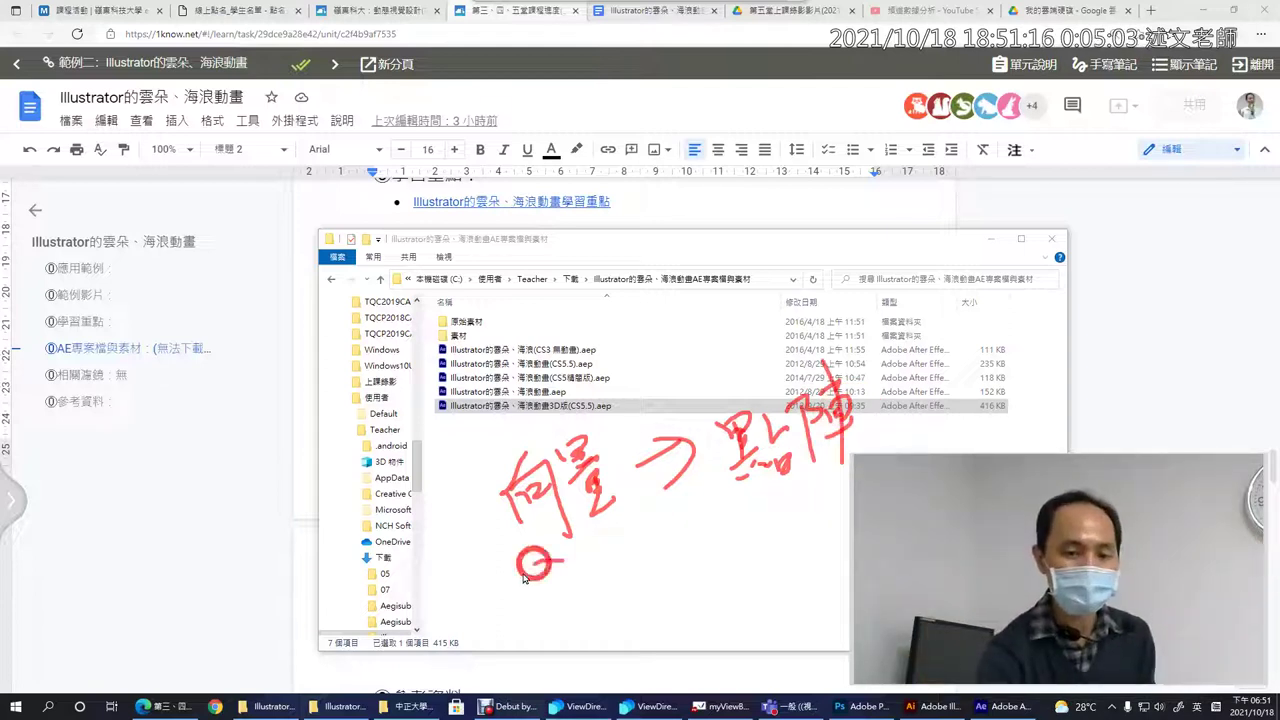
left_click_drag(615, 530, 517, 606)
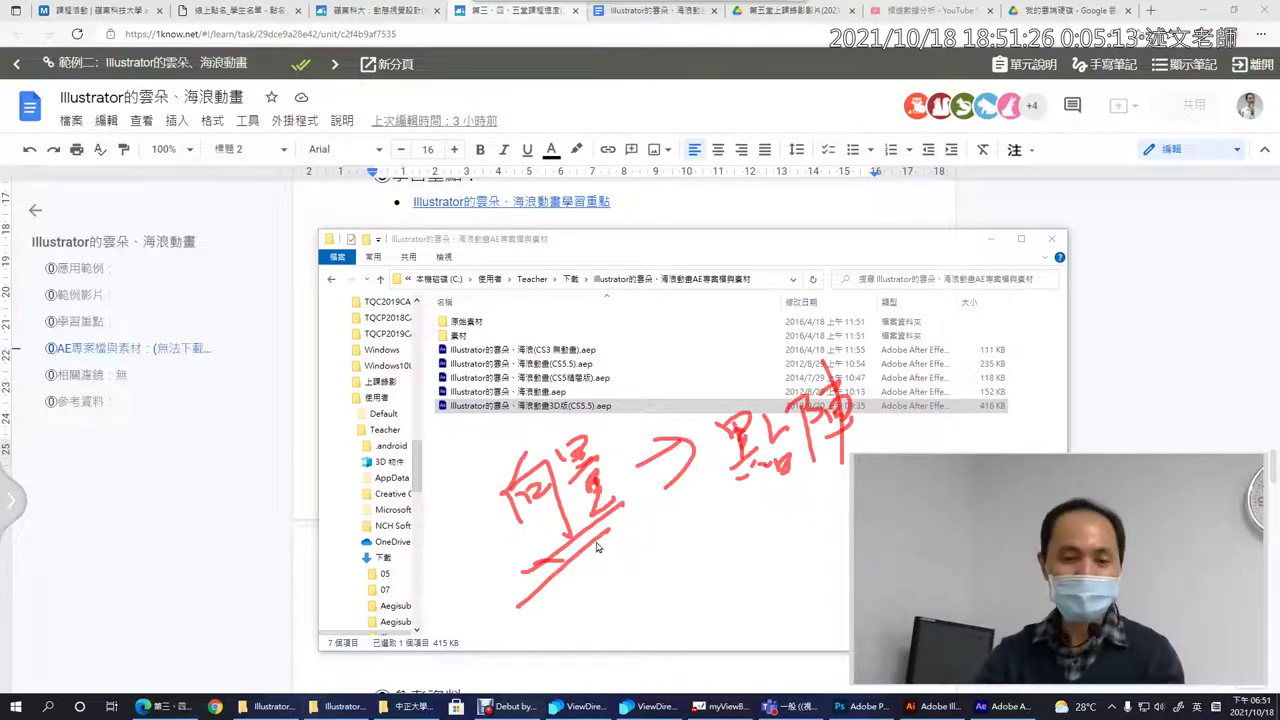
key("Escape")
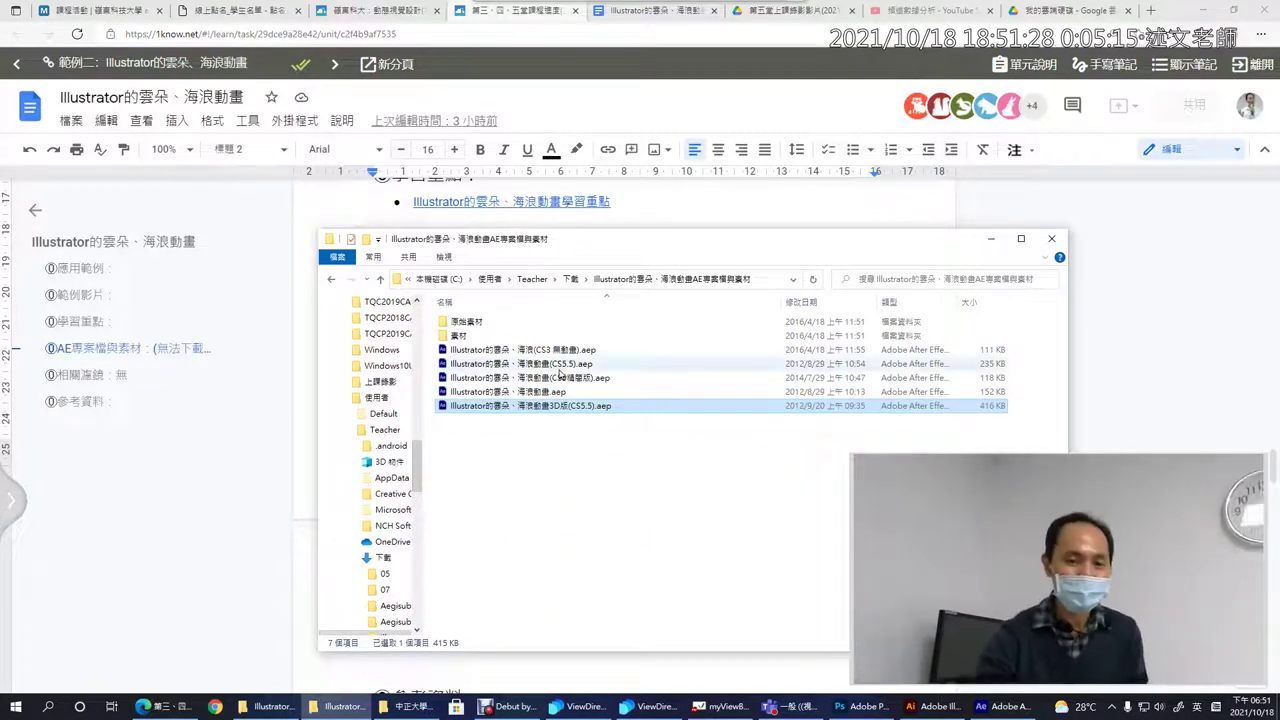
double_click(585, 378)
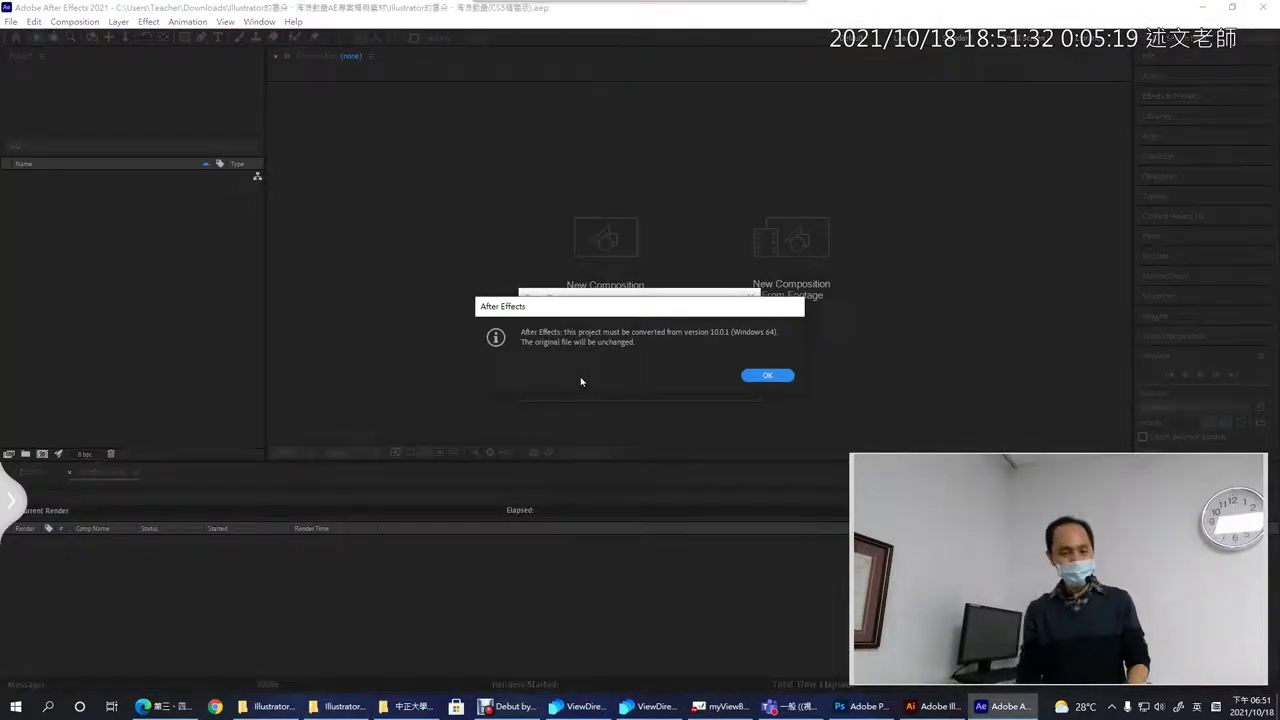
- Convert the CS5精簡版 project, dismiss the missing-files warning, and start relinking 海鷗.mp3
left_click(747, 379)
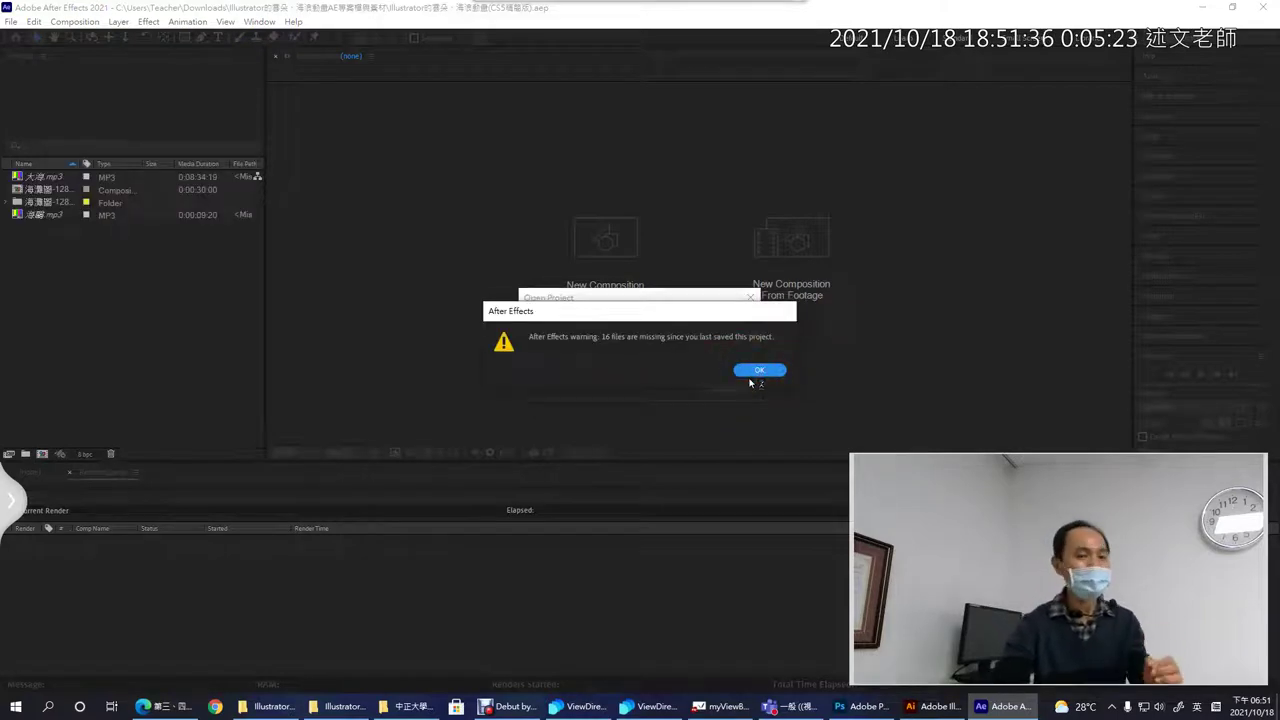
left_click(760, 372)
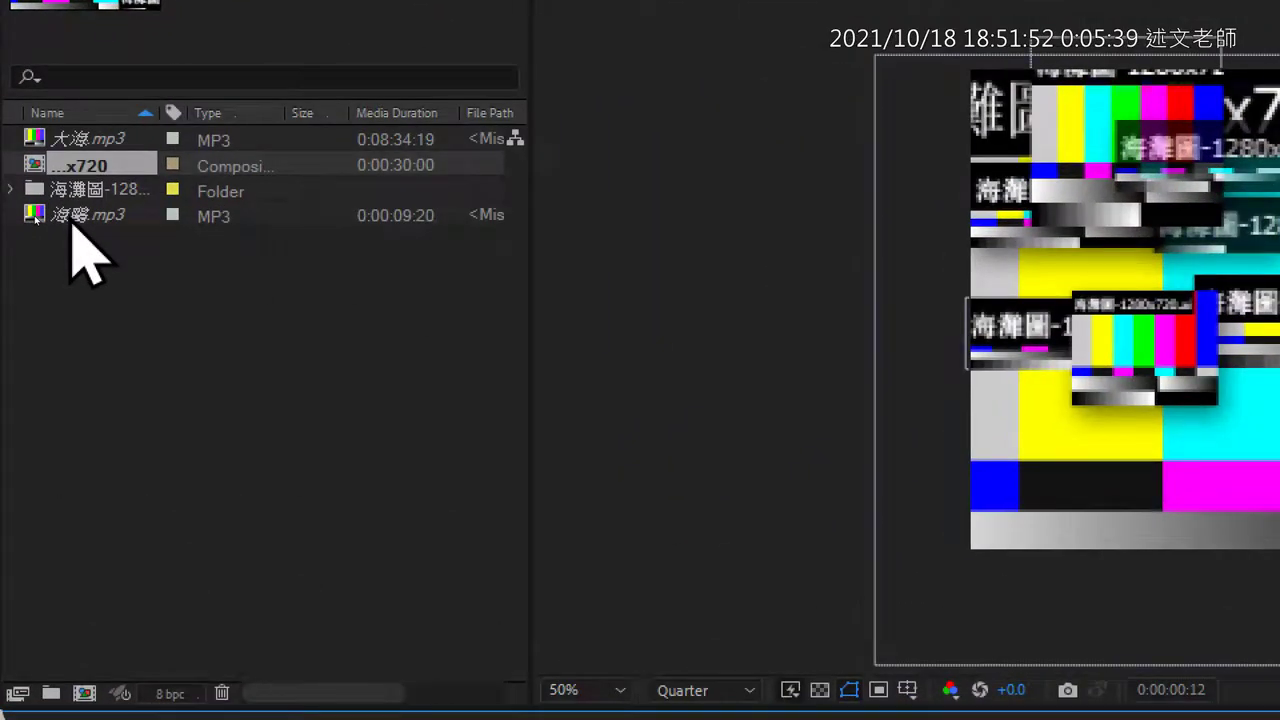
left_click(70, 218)
left_click(70, 138)
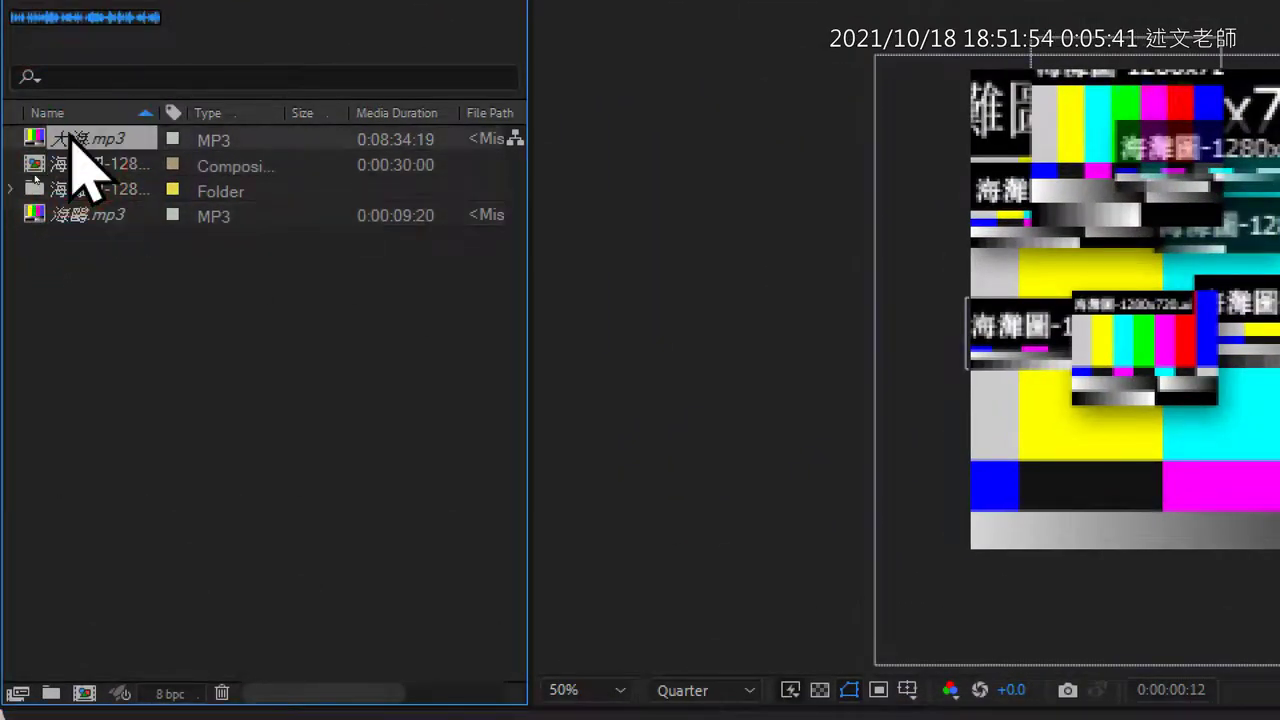
double_click(88, 216)
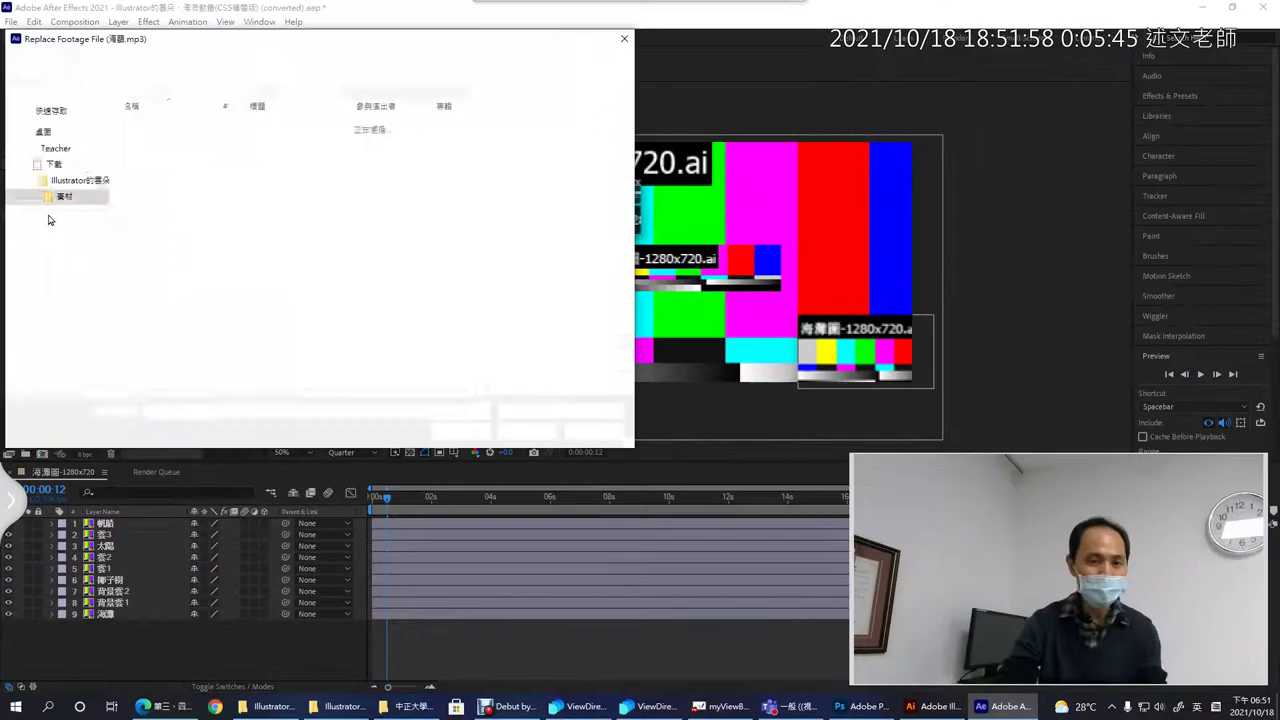
- Replace 海鷗.mp3 with the copy in the project's 素材 folder and dismiss the found-items notice
left_click_drag(120, 33, 315, 133)
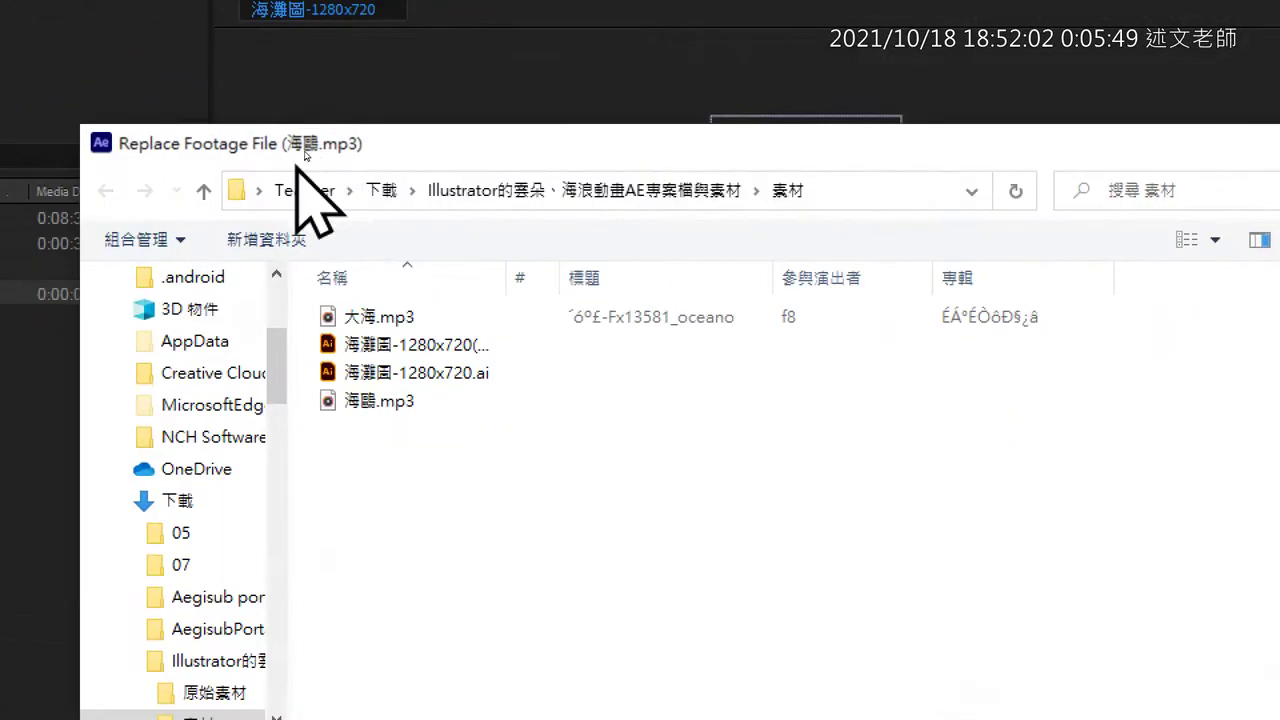
left_click(384, 190)
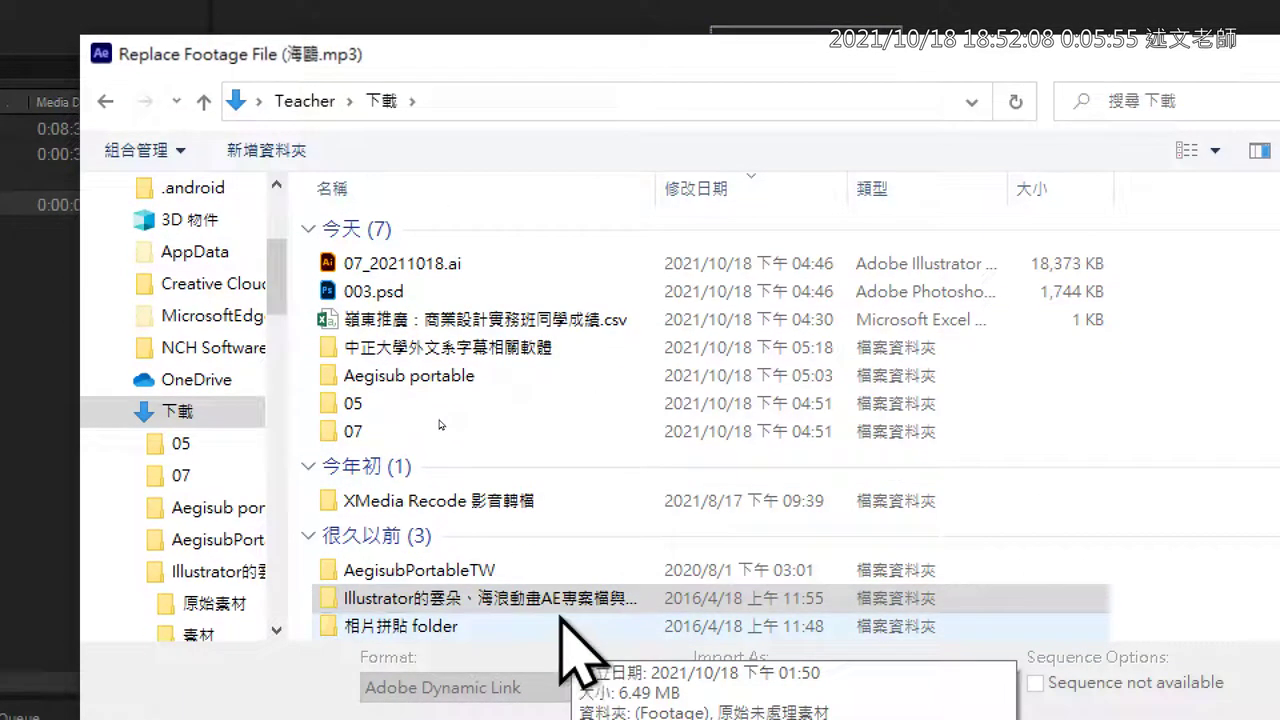
left_click(553, 690)
double_click(553, 603)
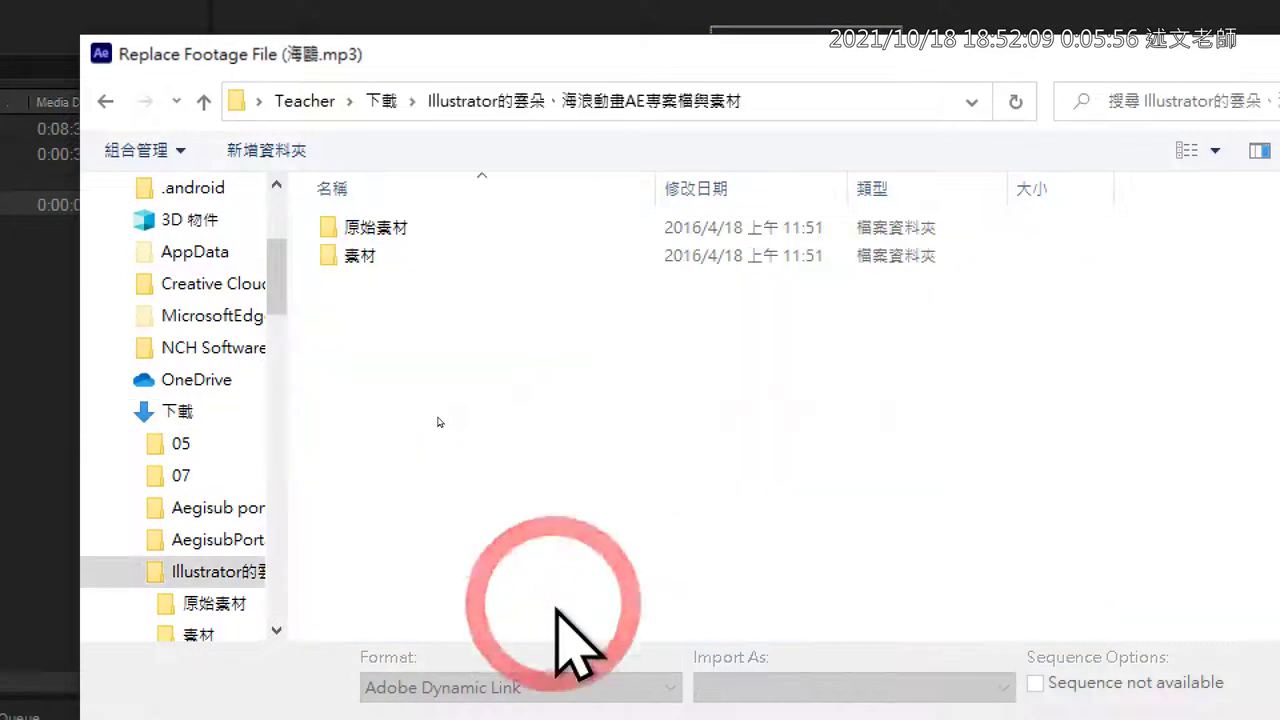
double_click(371, 258)
left_click(370, 312)
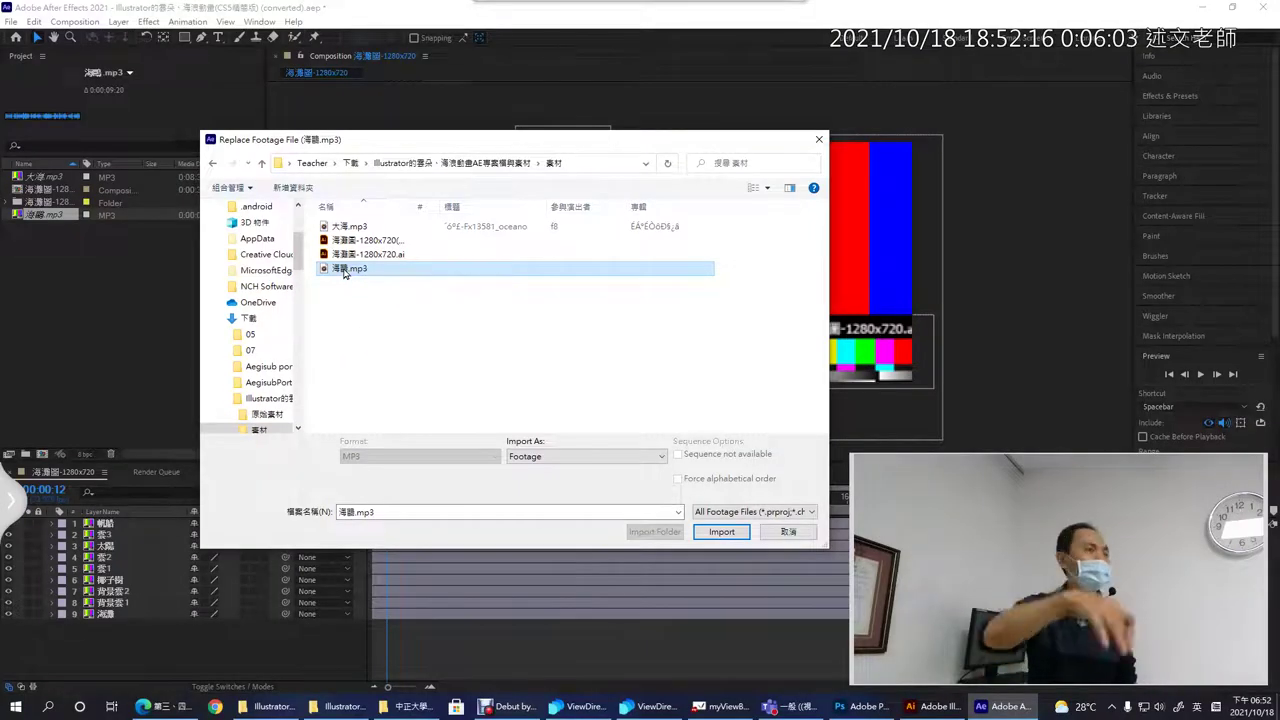
left_click(722, 532)
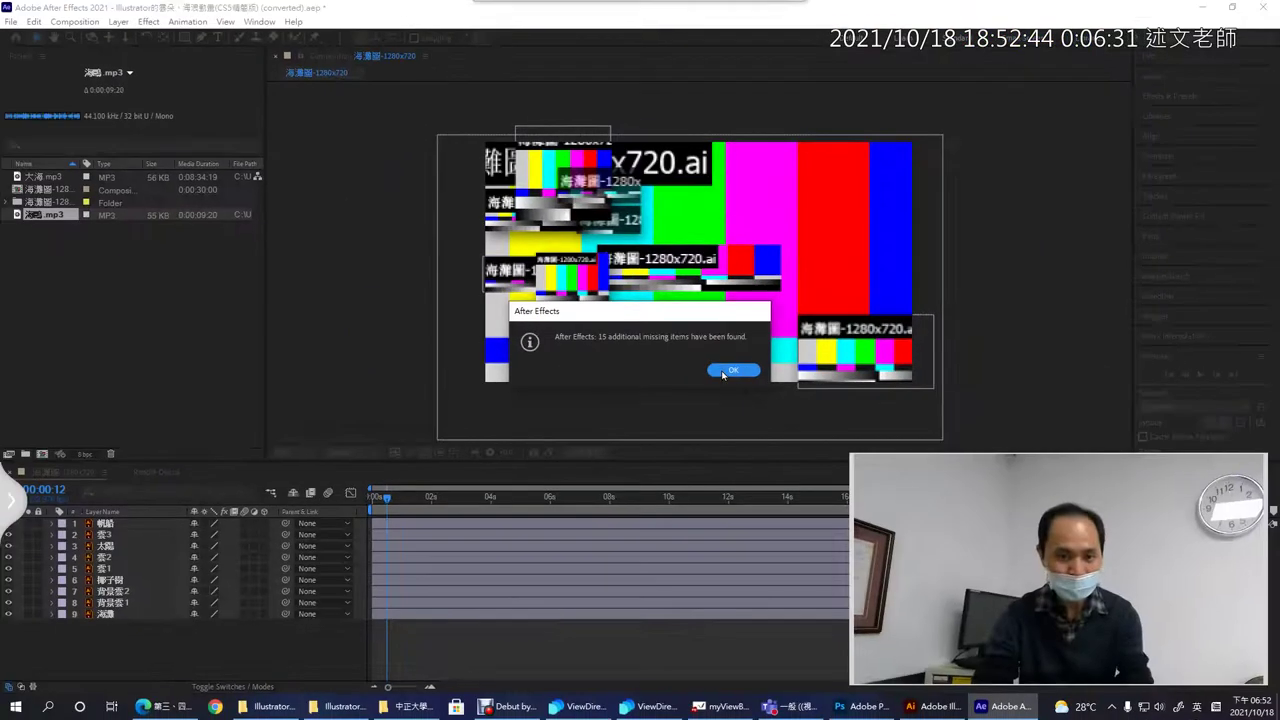
left_click(723, 378)
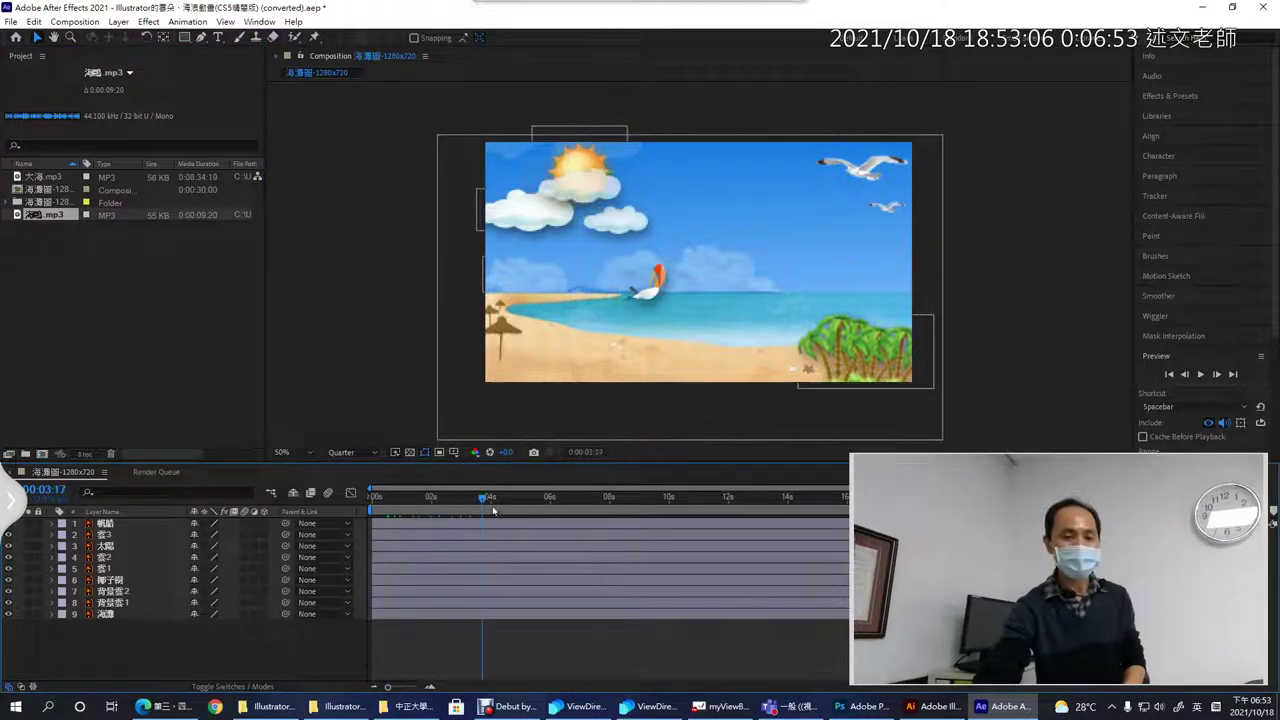
- Scrub the playhead to preview the beach scene, then return to the project folder window
mouse_move(387, 502)
left_mouse_down()
mouse_move(796, 498)
mouse_move(479, 548)
left_mouse_up()
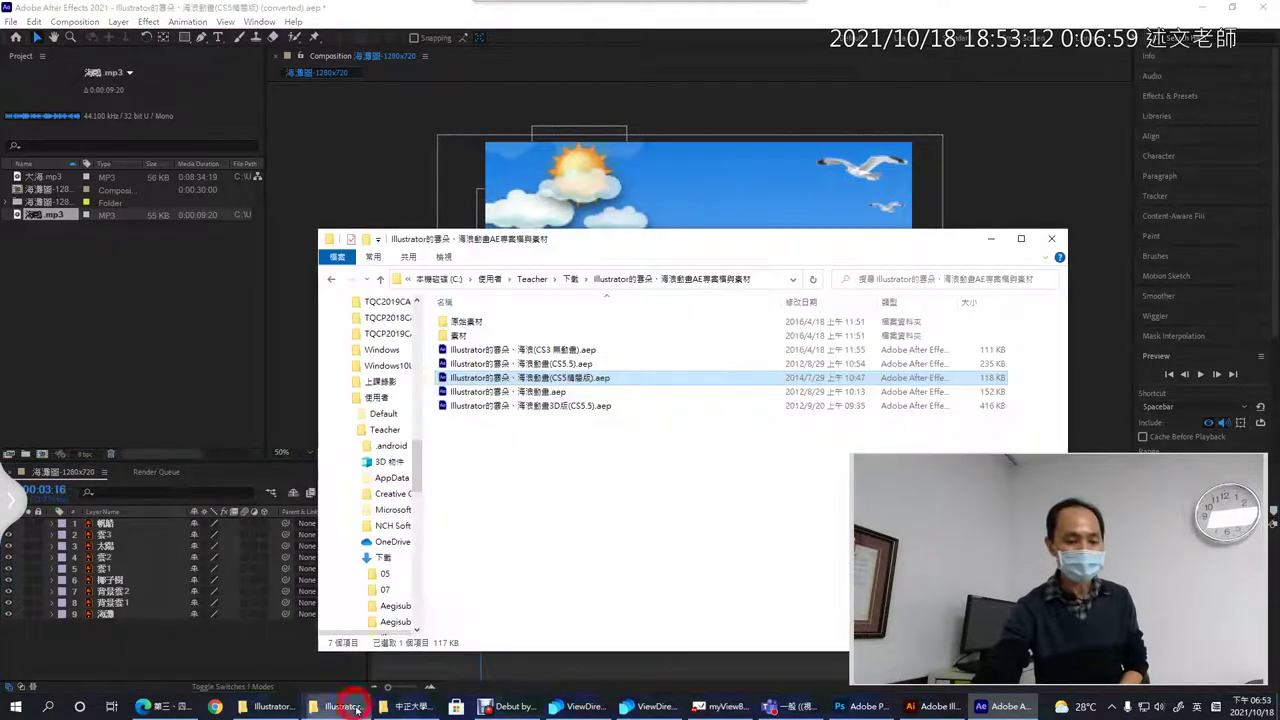
left_click(340, 706)
- Open the 3D版(CS5.5) project without saving, accept conversion and missing-files warnings, and begin replacing the MP3
double_click(517, 407)
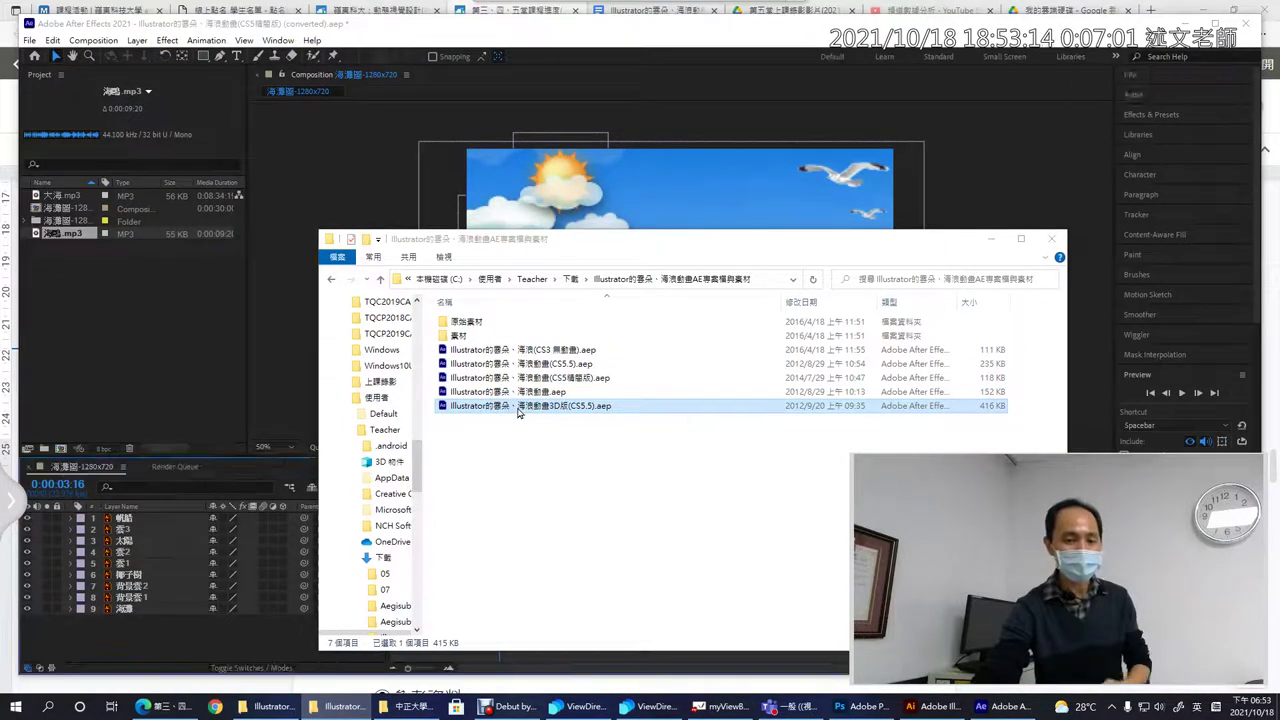
left_click(701, 371)
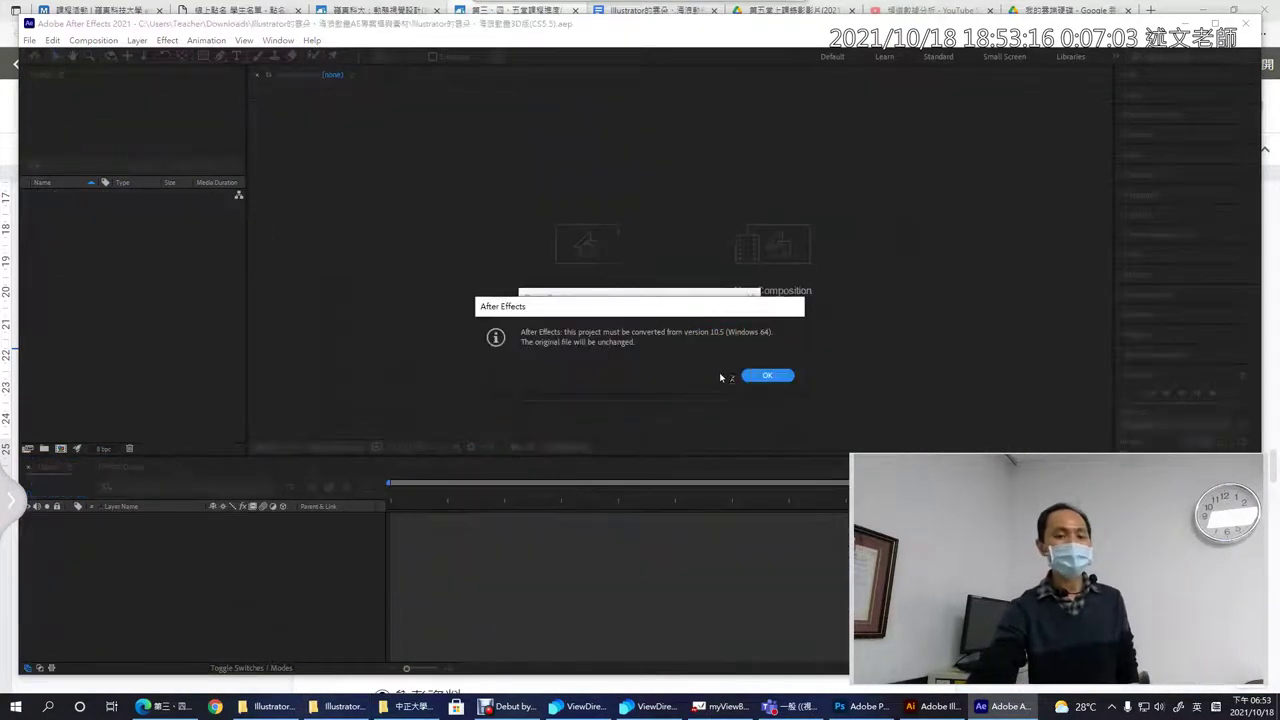
left_click(764, 378)
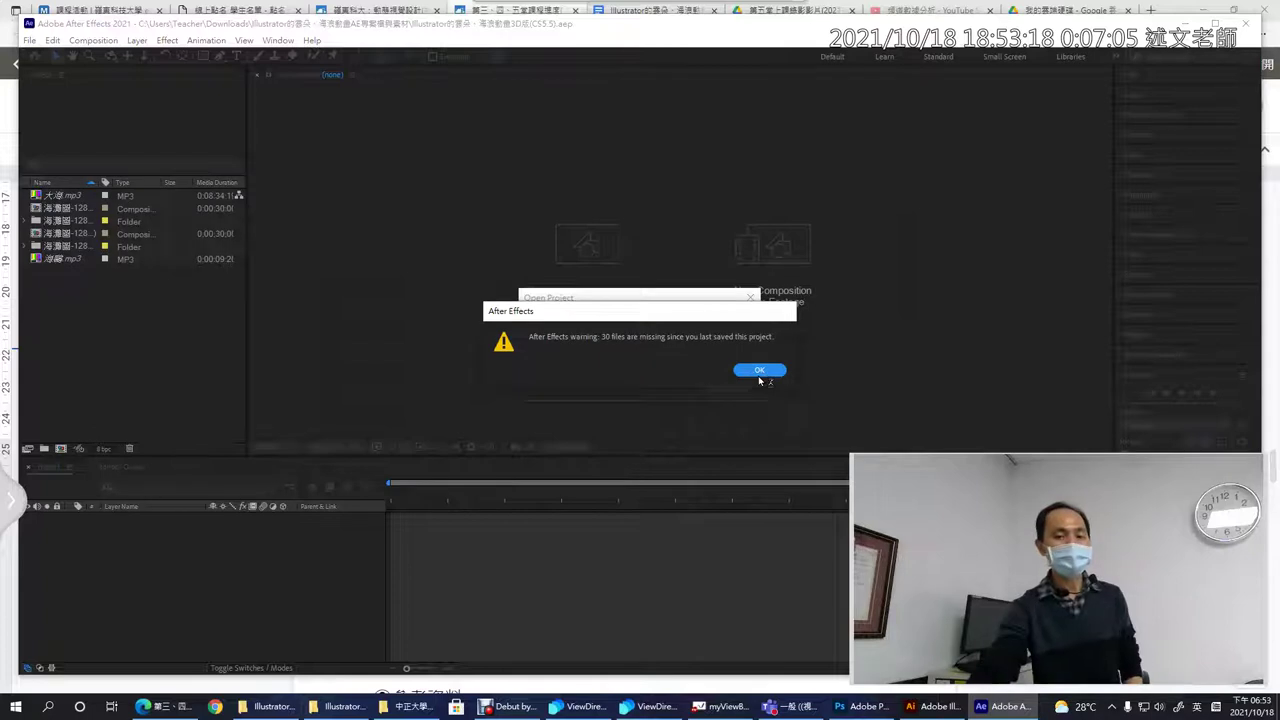
left_click(752, 371)
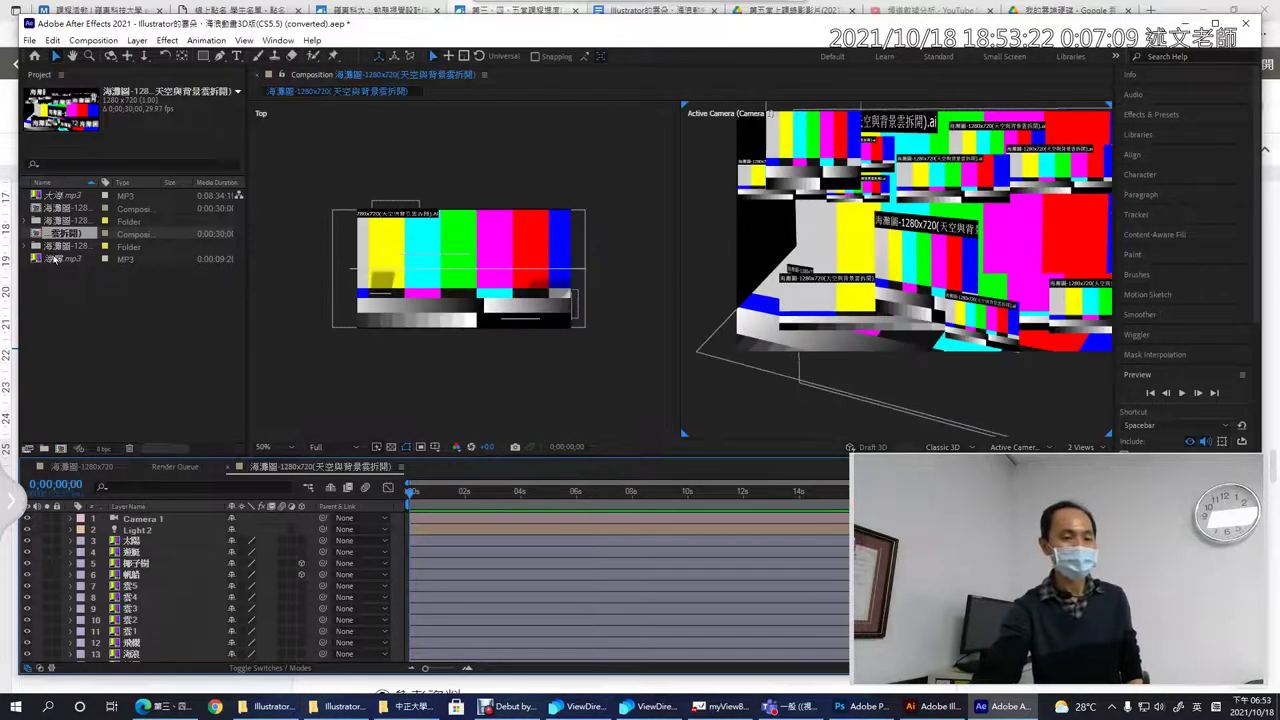
double_click(53, 258)
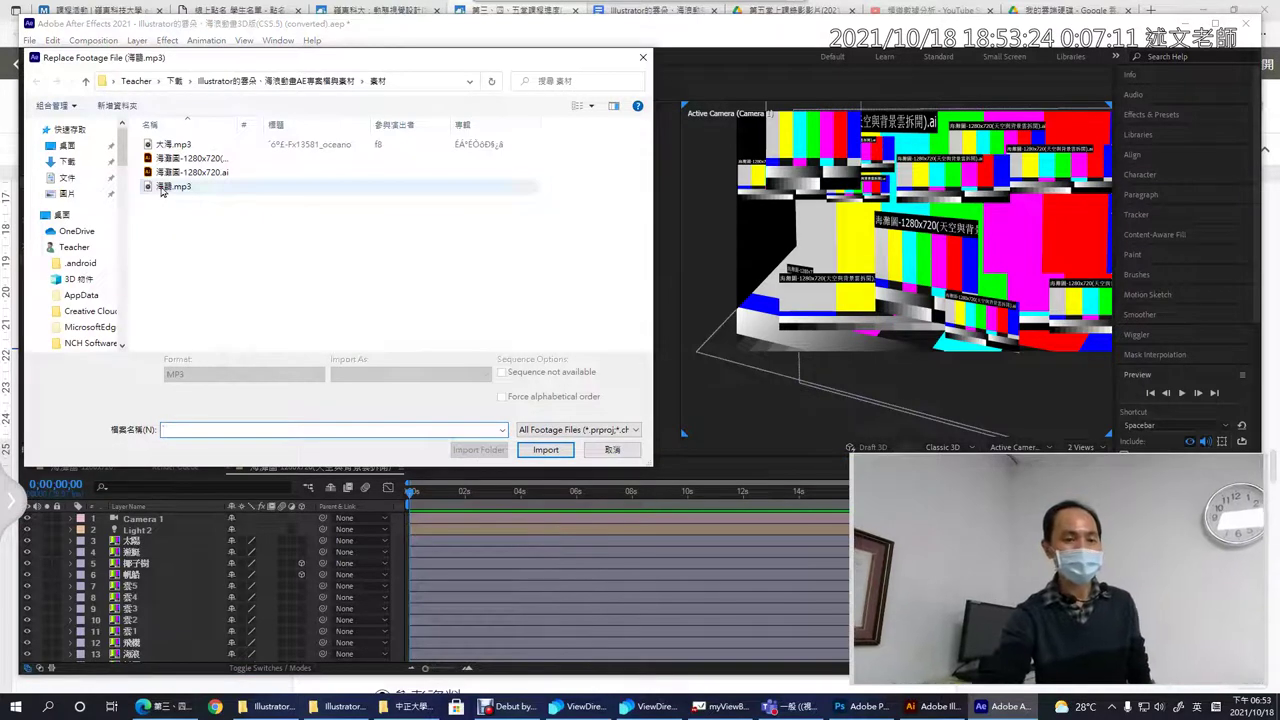
- Relink the 3D project's 海鷗.mp3 to the 素材 copy and mark the top view as 2D
double_click(162, 189)
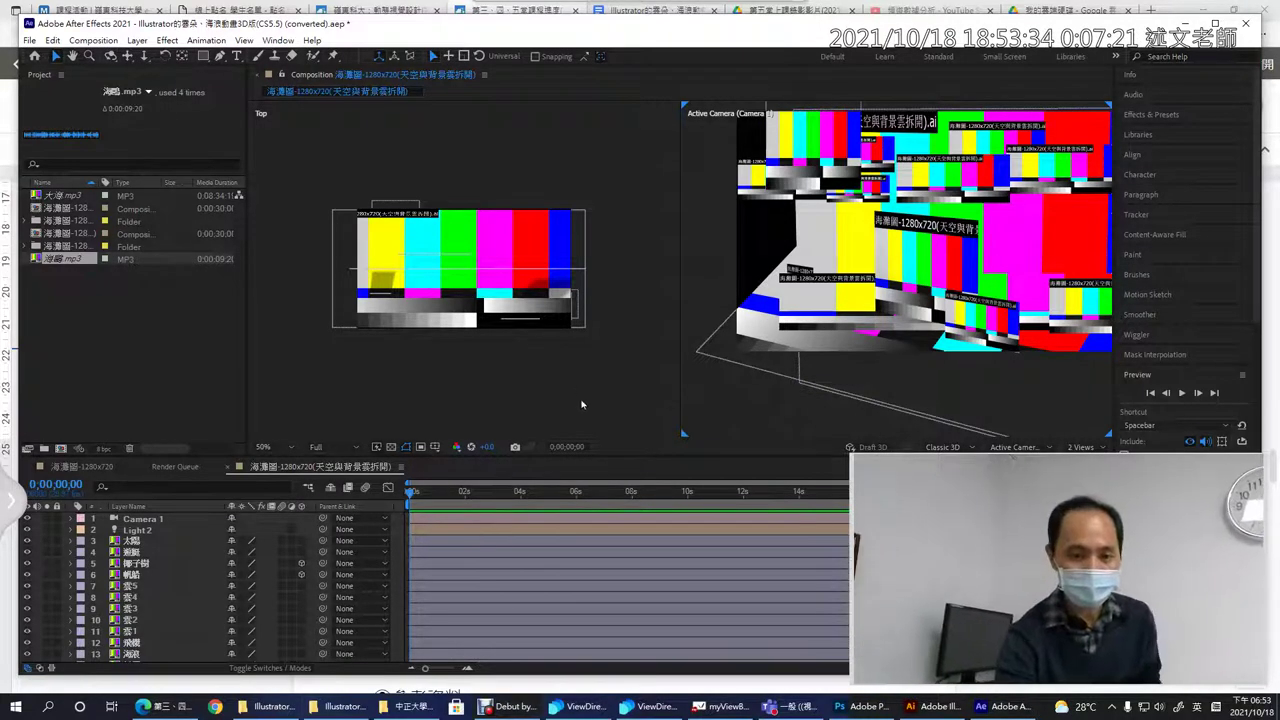
left_click_drag(539, 372, 576, 396)
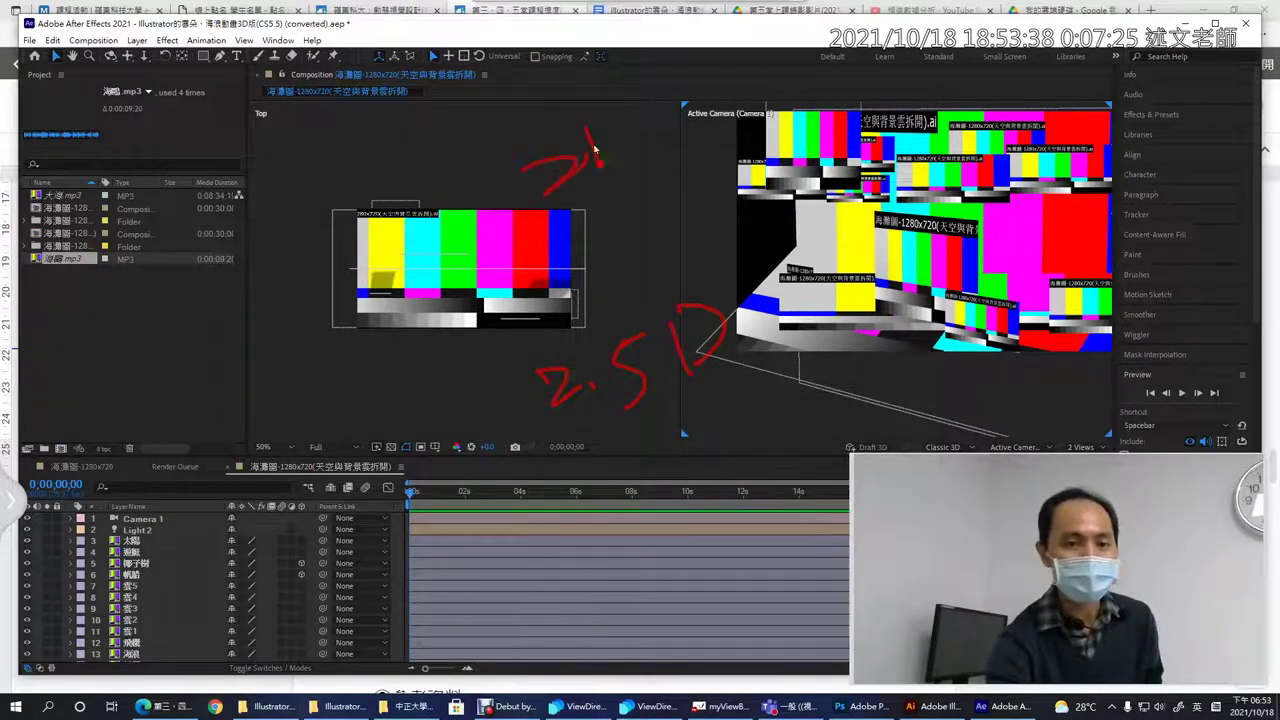
- Label the camera view as 3D with screen-pen strokes, then undo and clear the annotations
left_click_drag(710, 110, 716, 158)
left_click_drag(782, 92, 778, 150)
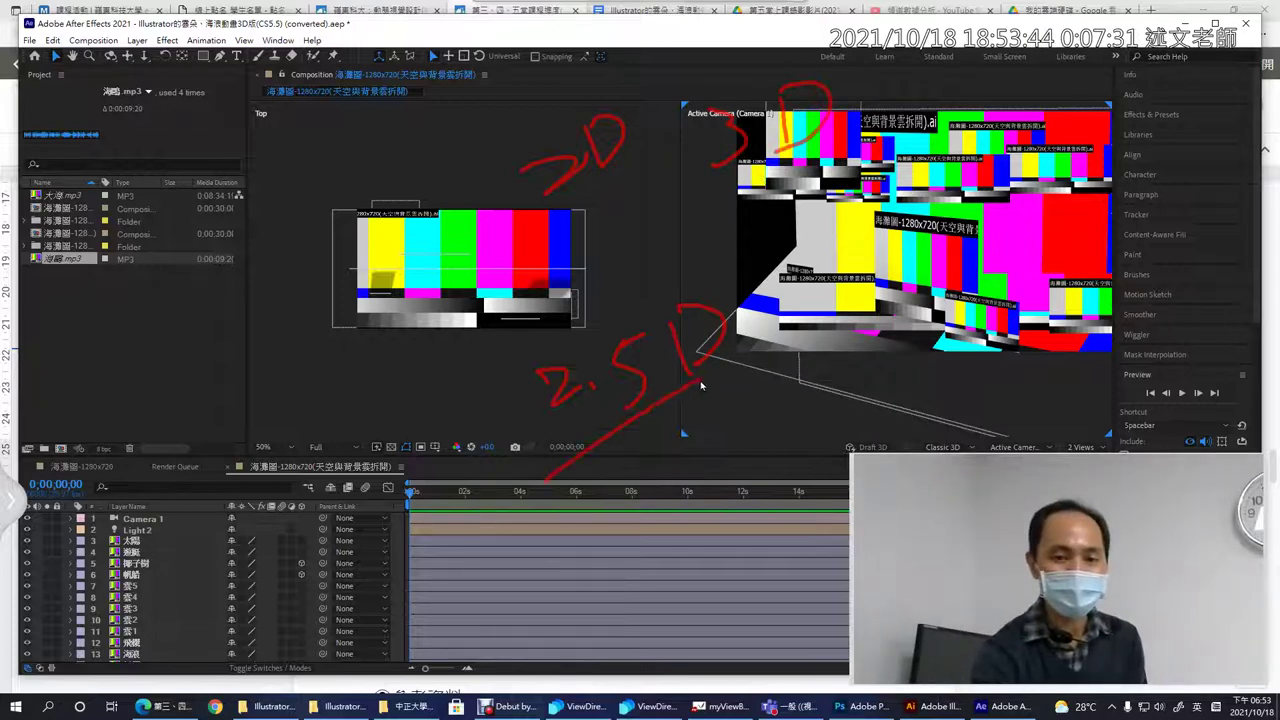
left_click_drag(876, 219, 878, 326)
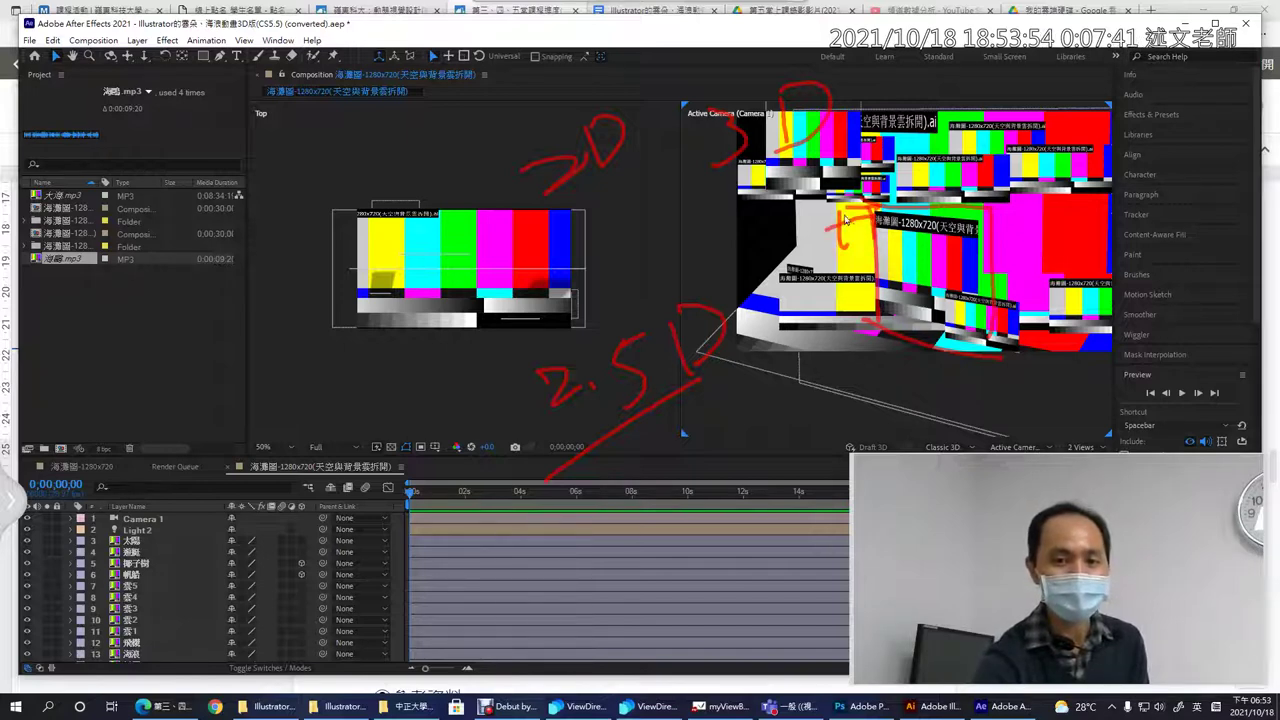
key("ctrl+z")
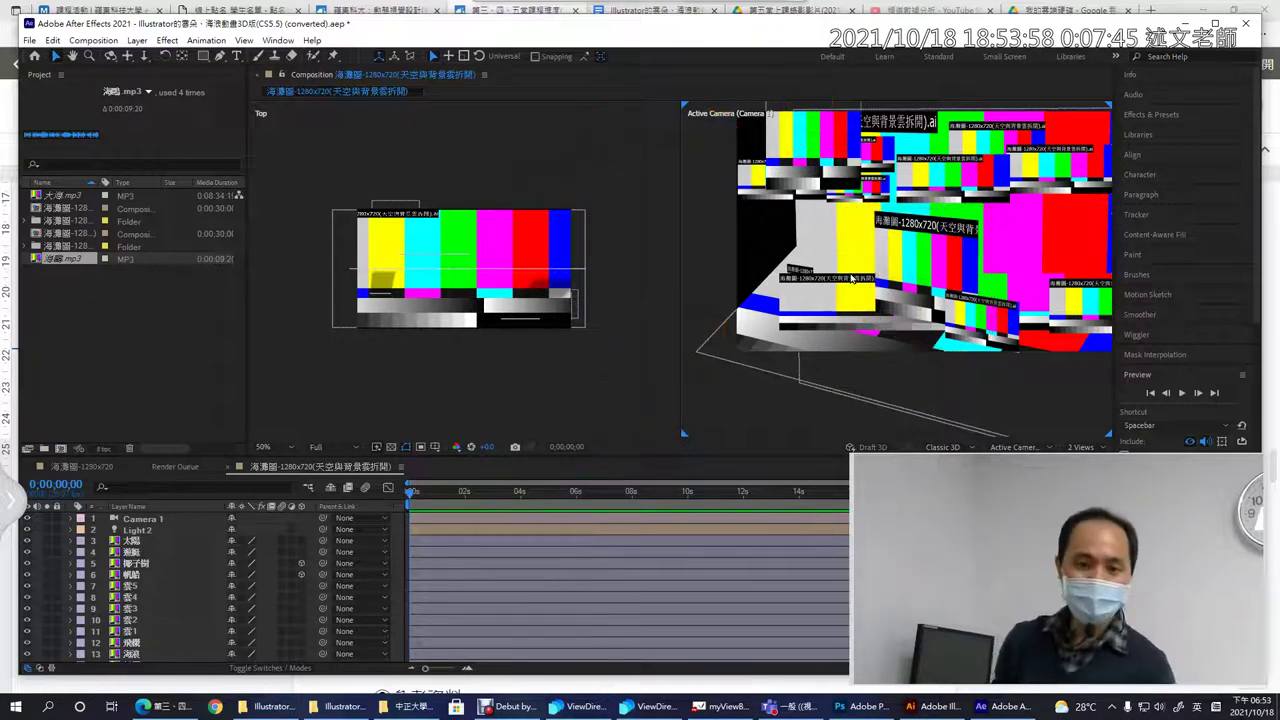
key("Escape")
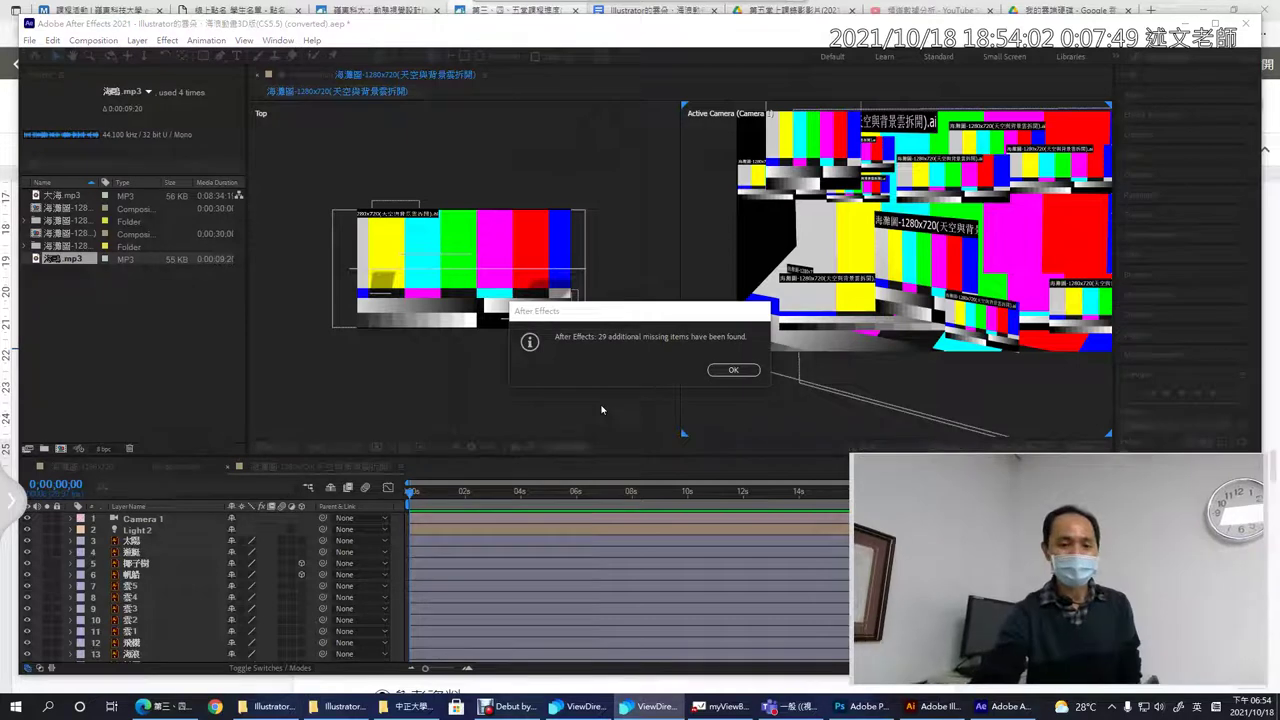
- Dismiss the 29-found-items notice and select Camera 1 to show its wireframe
left_click(713, 372)
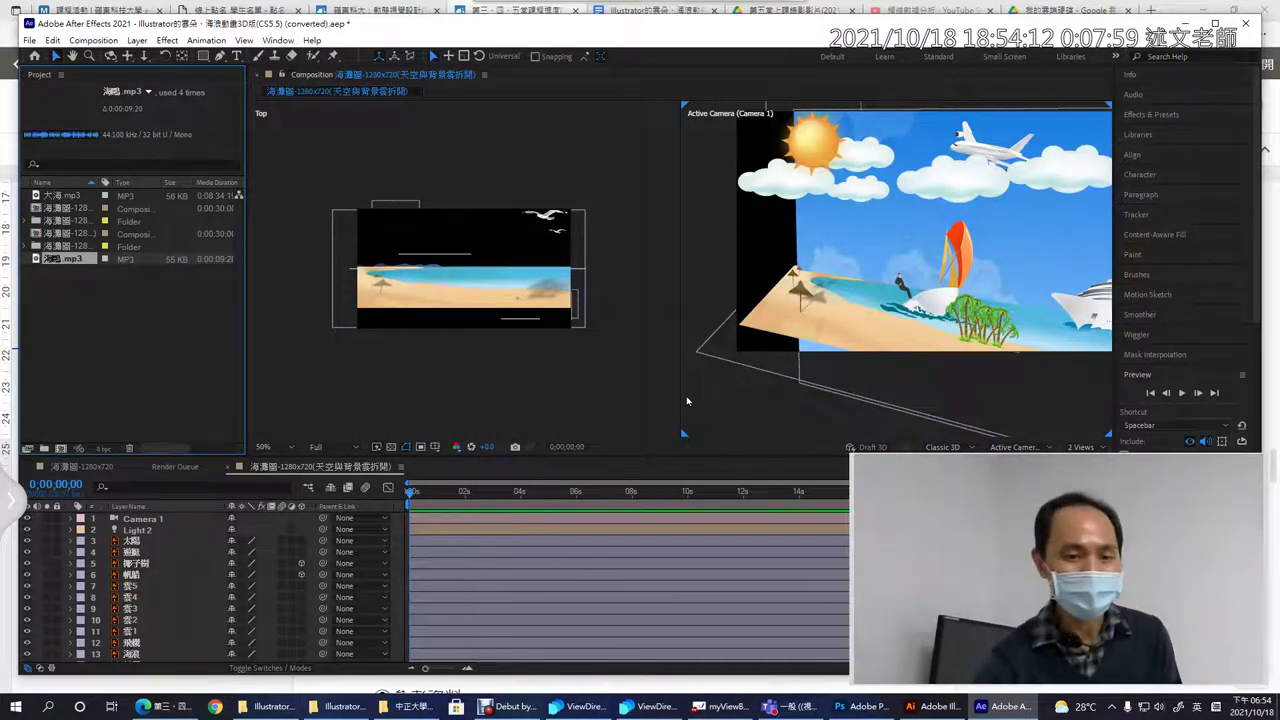
left_click(140, 519)
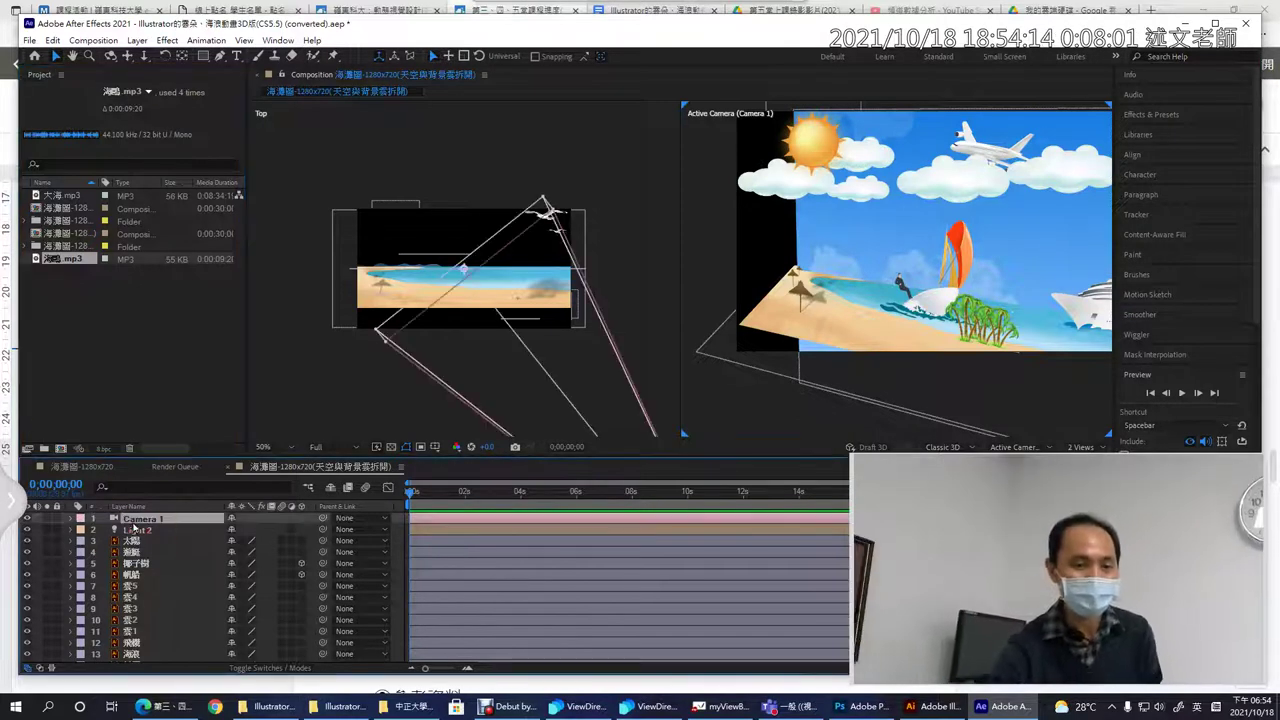
- Zoom out the Top view, drag Camera 1 to a new angle, and nudge Light 2
scroll(558, 354, "down", 3)
scroll(590, 366, "down", 2)
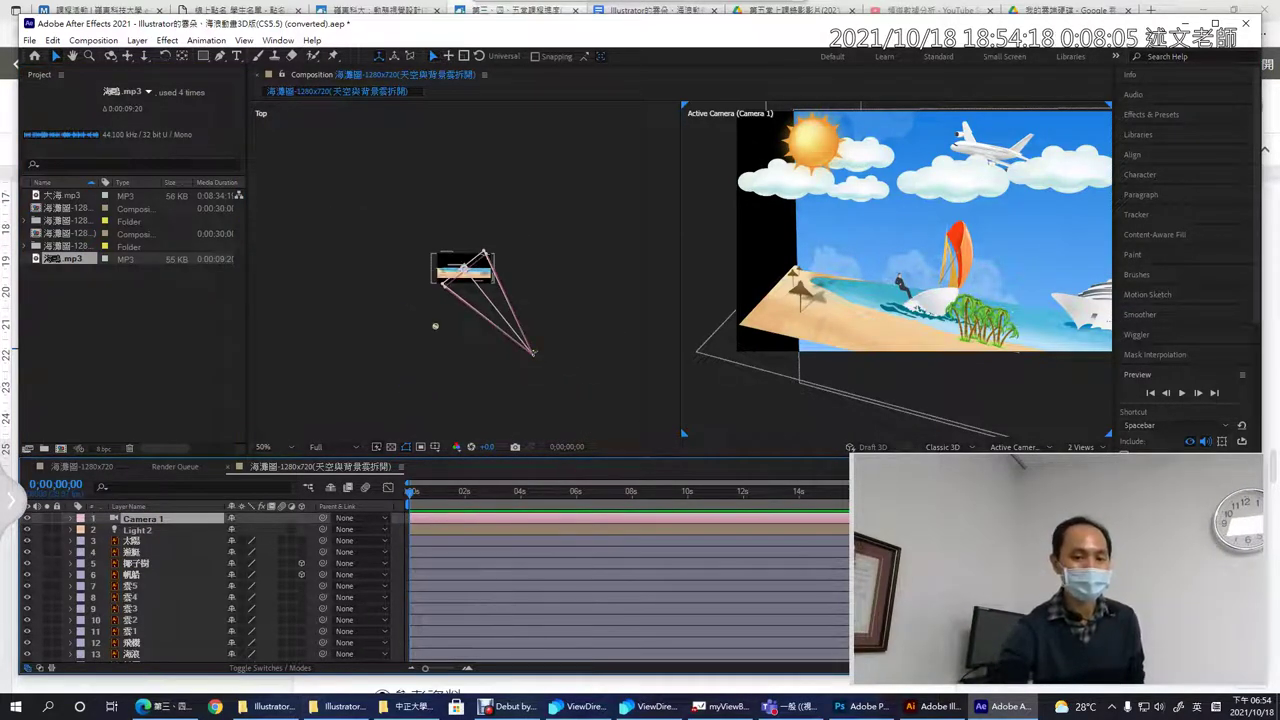
mouse_move(535, 360)
left_mouse_down()
mouse_move(451, 378)
mouse_move(397, 307)
mouse_move(512, 352)
mouse_move(547, 349)
left_mouse_up()
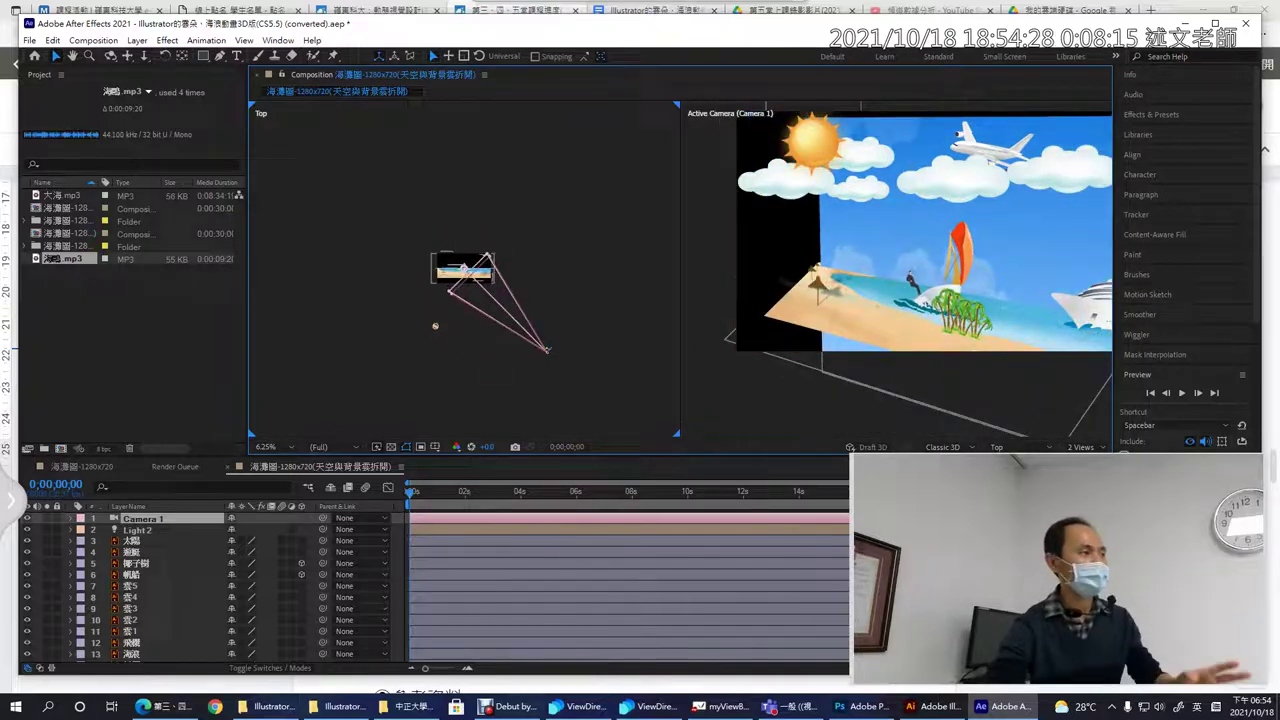
mouse_move(547, 349)
left_mouse_down()
mouse_move(492, 360)
mouse_move(536, 357)
left_mouse_up()
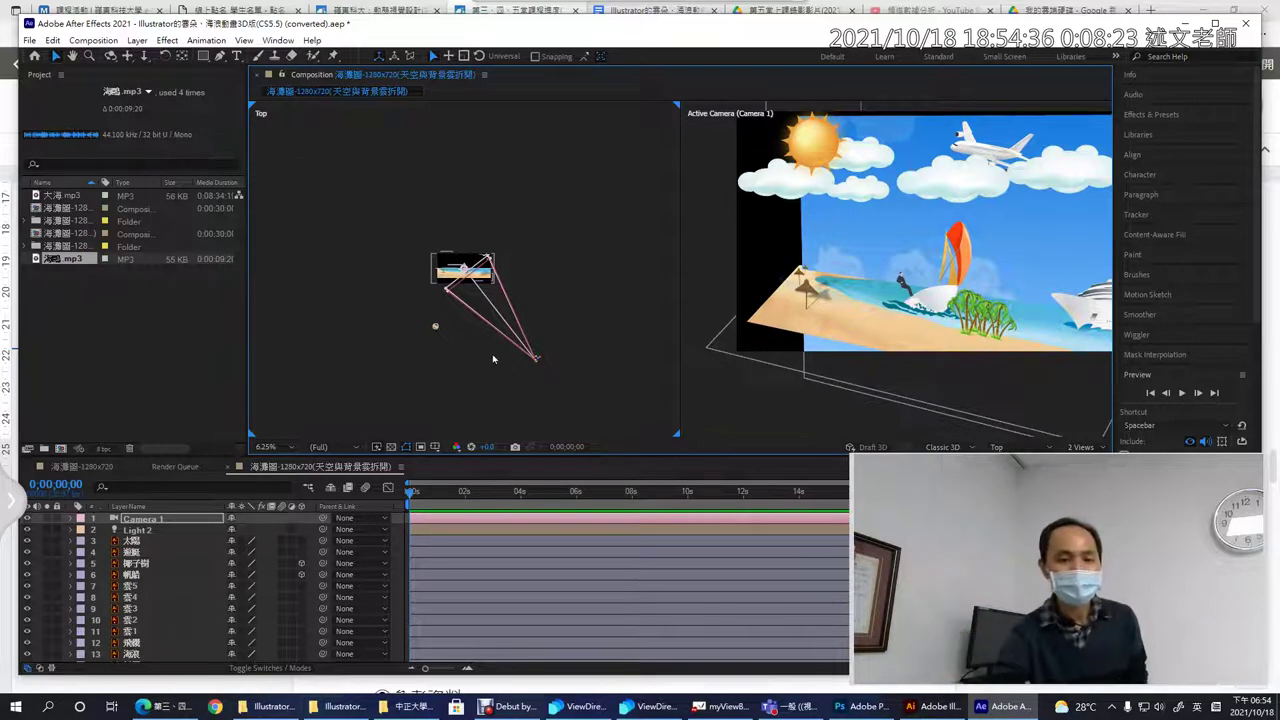
mouse_move(436, 330)
left_mouse_down()
mouse_move(444, 300)
mouse_move(400, 303)
mouse_move(444, 318)
left_mouse_up()
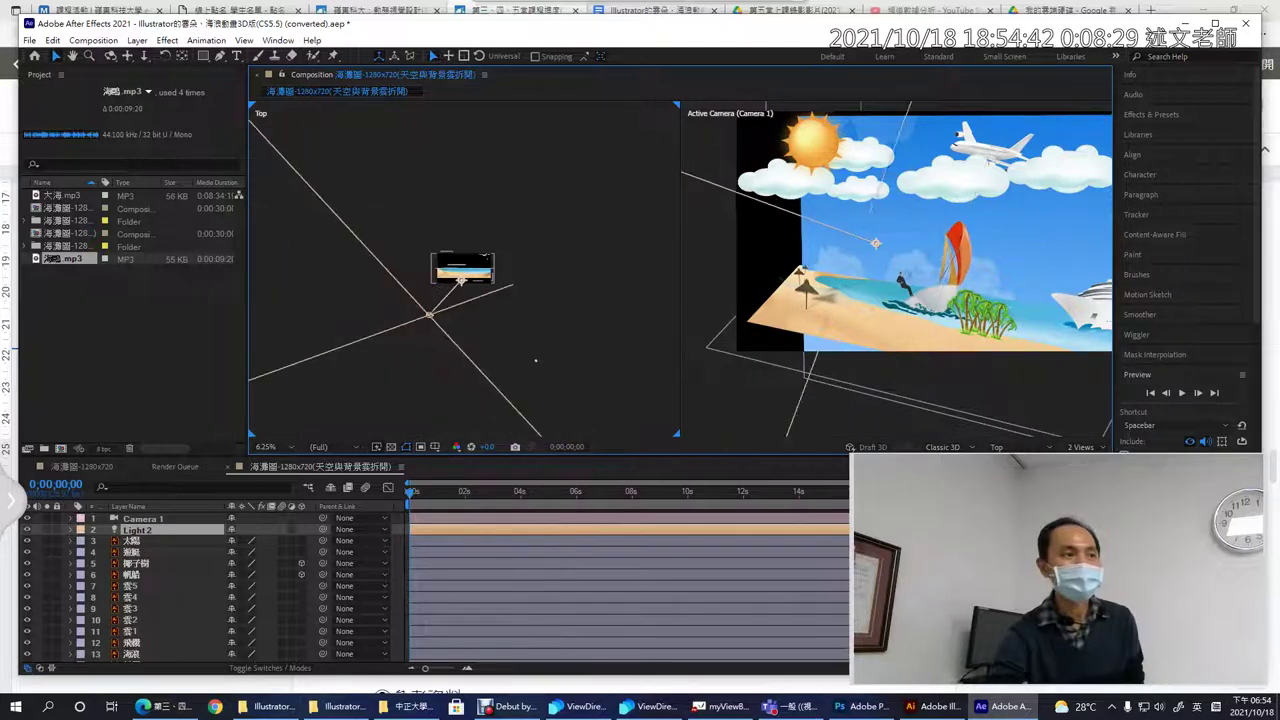
- Drag Light 2 further, maximize After Effects, and switch to the Google Docs handout in Chrome
mouse_move(444, 318)
left_mouse_down()
mouse_move(424, 306)
mouse_move(428, 278)
mouse_move(415, 285)
mouse_move(427, 303)
left_mouse_up()
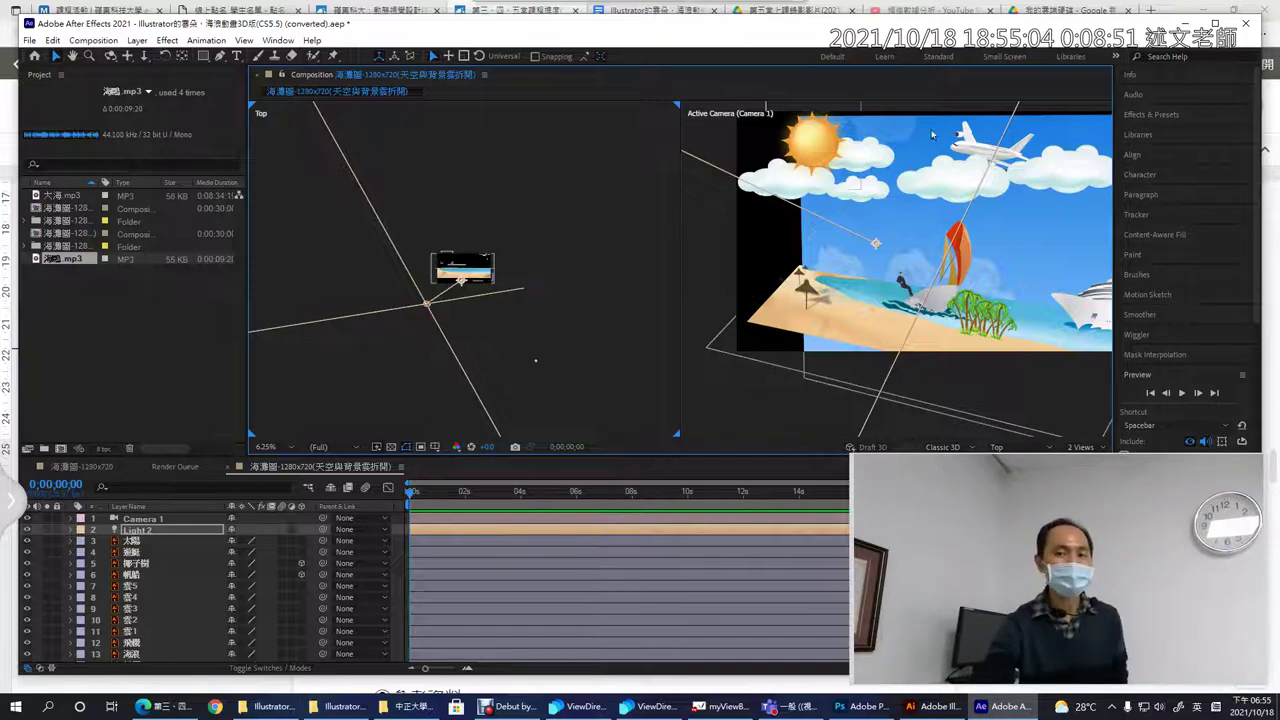
key("super+Up")
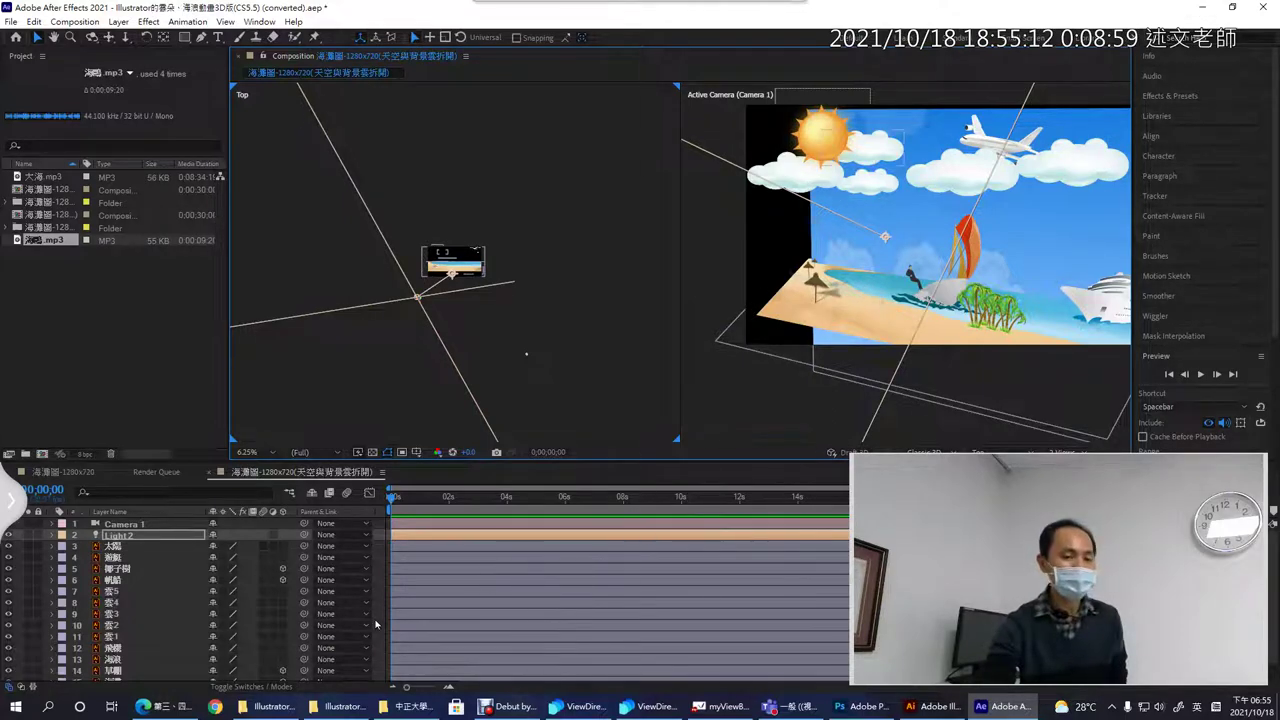
left_click(161, 709)
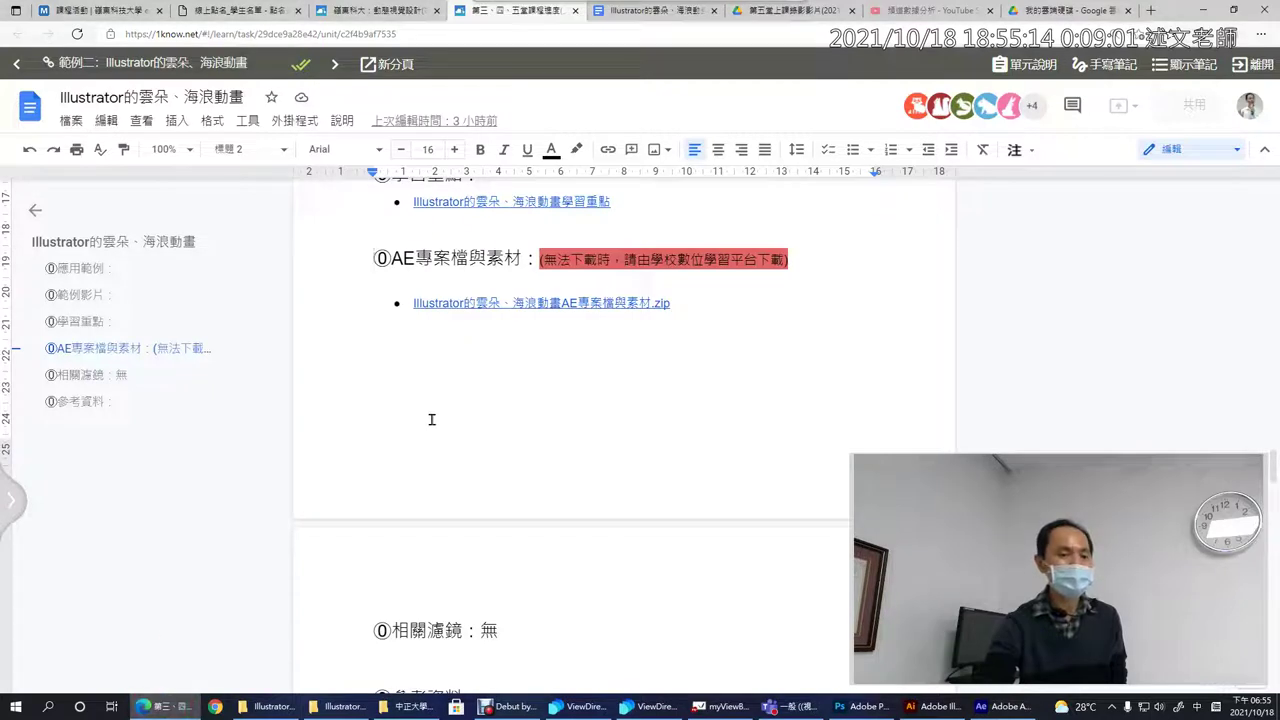